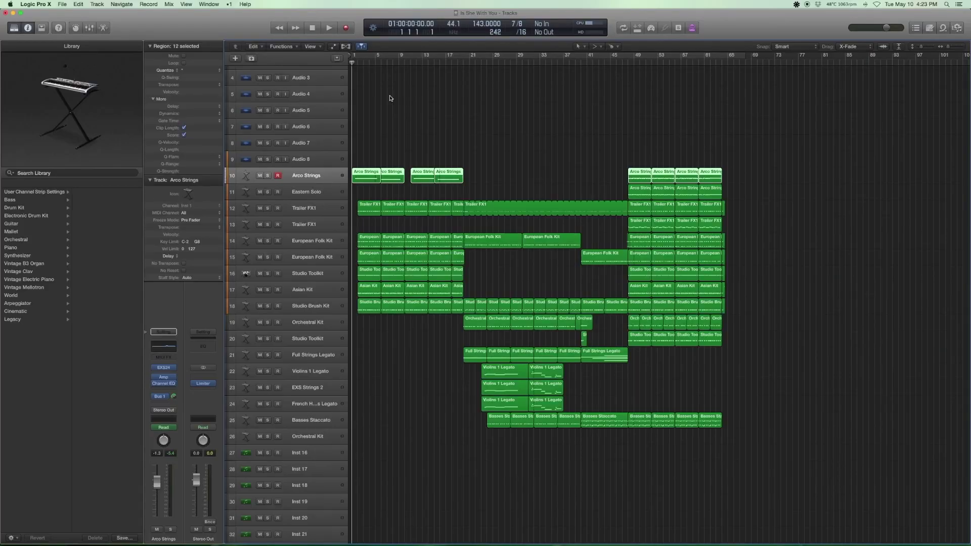
# Play the 'Is She With You' arrangement (143 BPM, 7/8) from the start, stopping near bar 65.
pyautogui.scroll(-1, 388, 98)
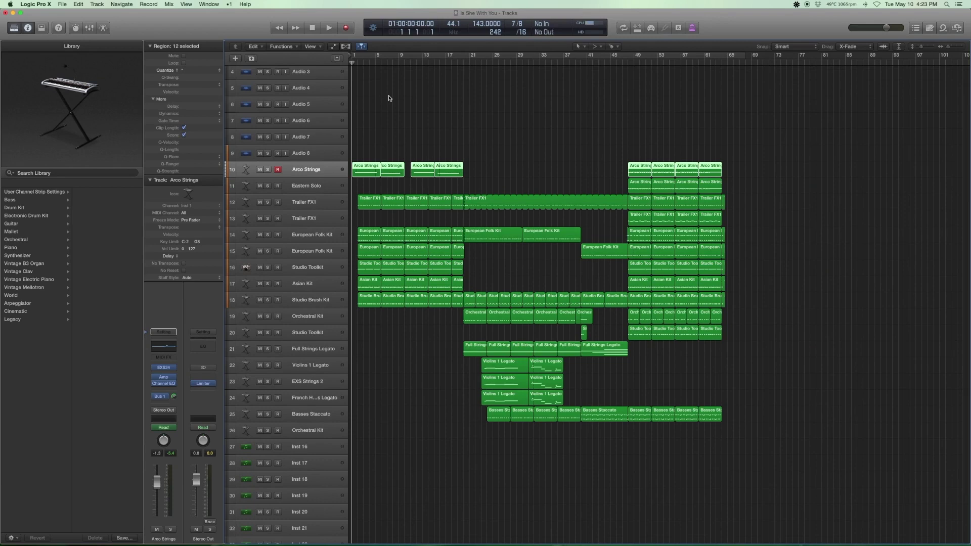
pyautogui.press('space')
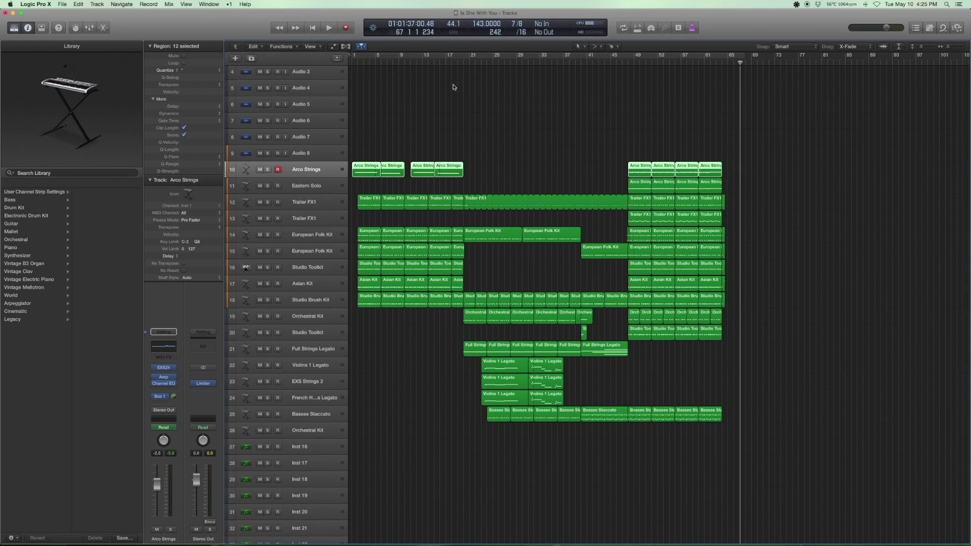
pyautogui.scroll(1, 429, 110)
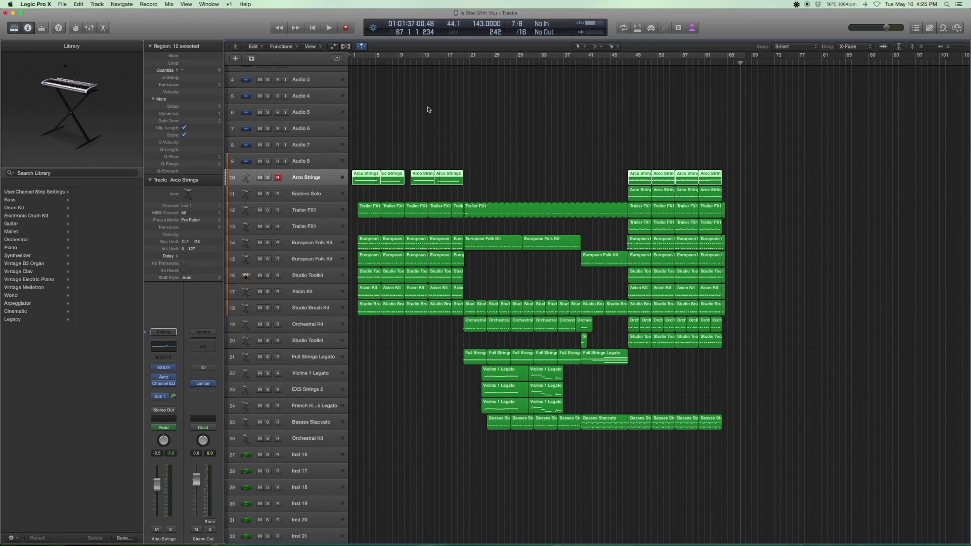
pyautogui.scroll(-1, 427, 109)
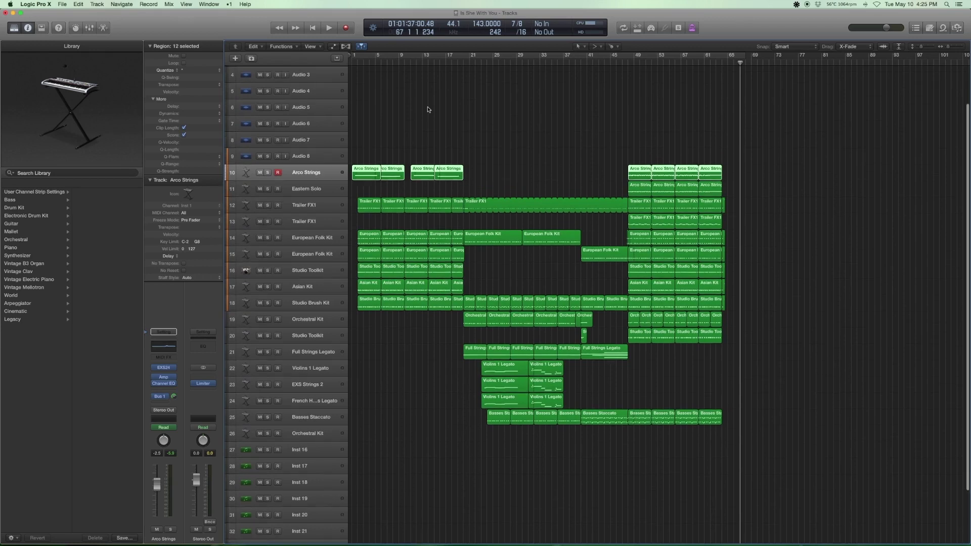
# Return the playhead to bar 1 and select the Trailer FX1 track.
pyautogui.click(358, 63)
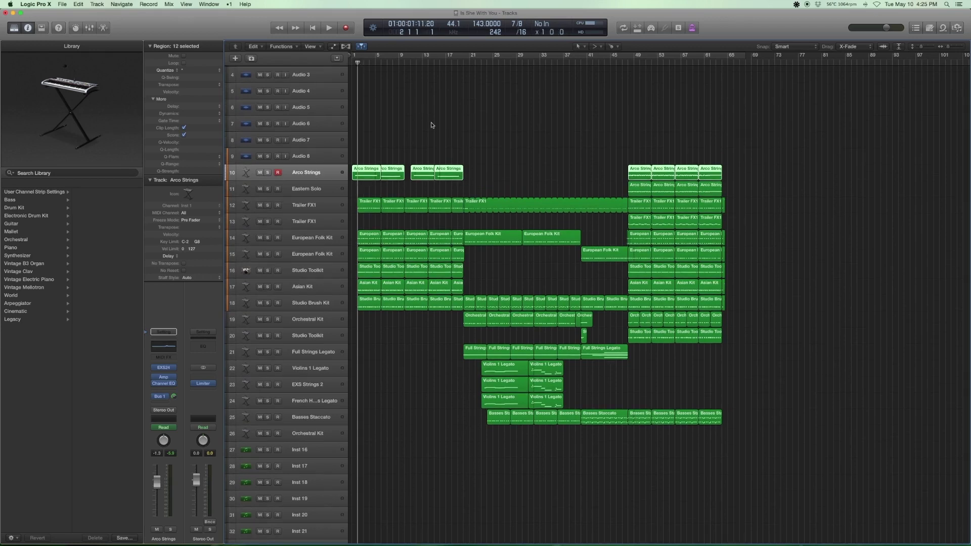
pyautogui.scroll(-2, 427, 125)
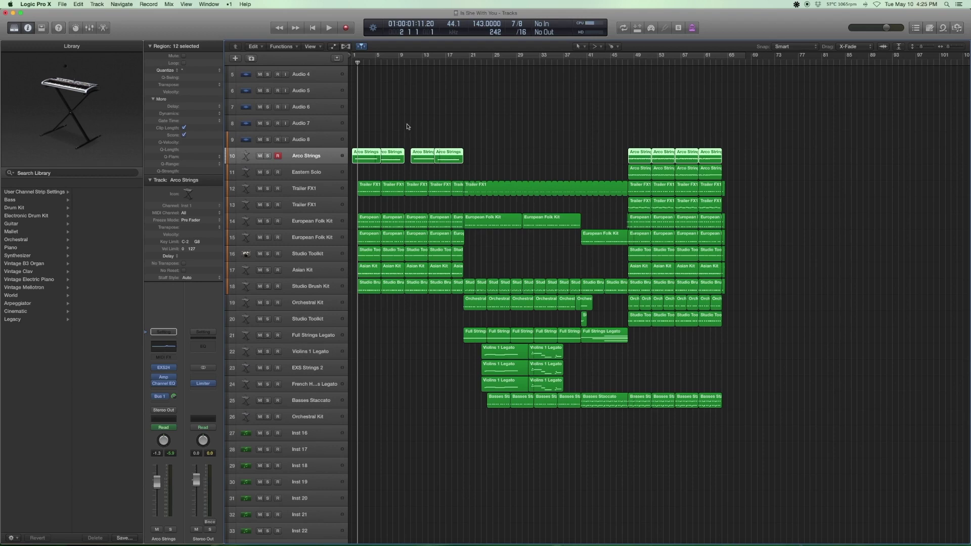
pyautogui.scroll(5, 412, 119)
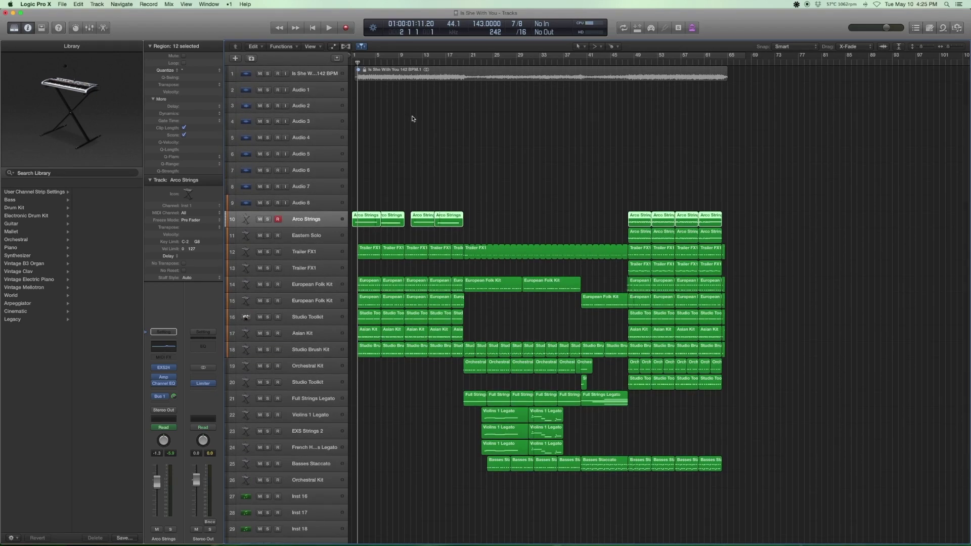
pyautogui.click(314, 255)
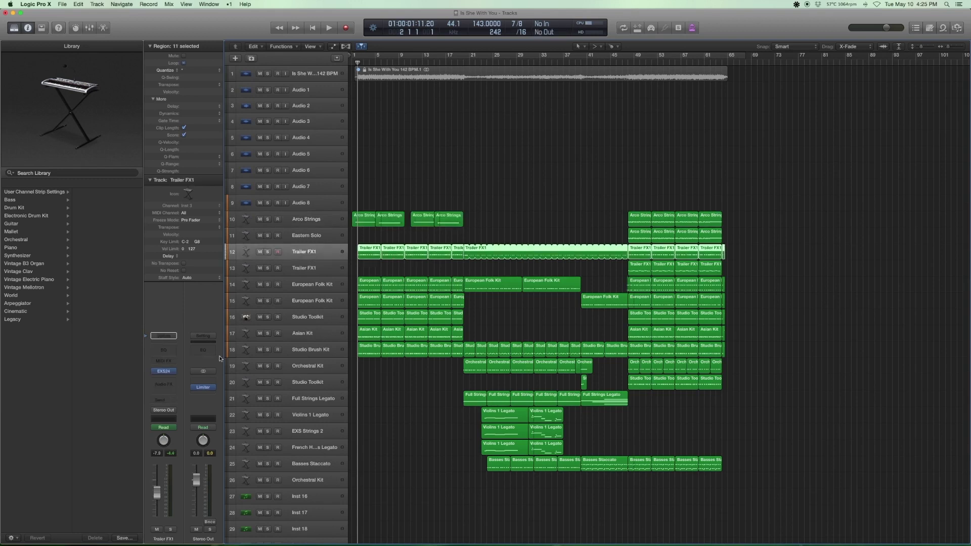
# Reveal the Trailer FX1 patch under FX sounds, then solo and play its first five regions.
pyautogui.click(148, 375)
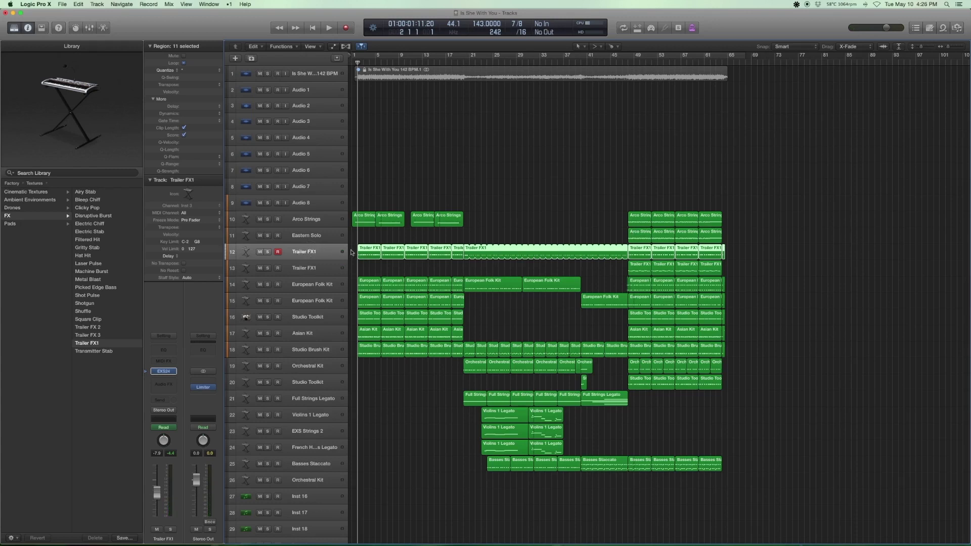
pyautogui.moveTo(453, 270); pyautogui.dragTo(354, 253)
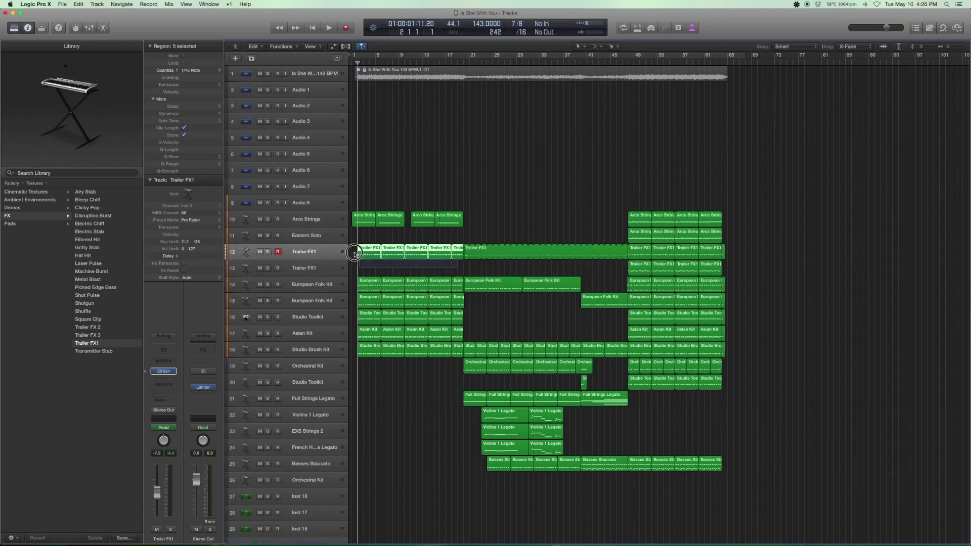
pyautogui.hotkey('ctrl', 's')
pyautogui.press('space')
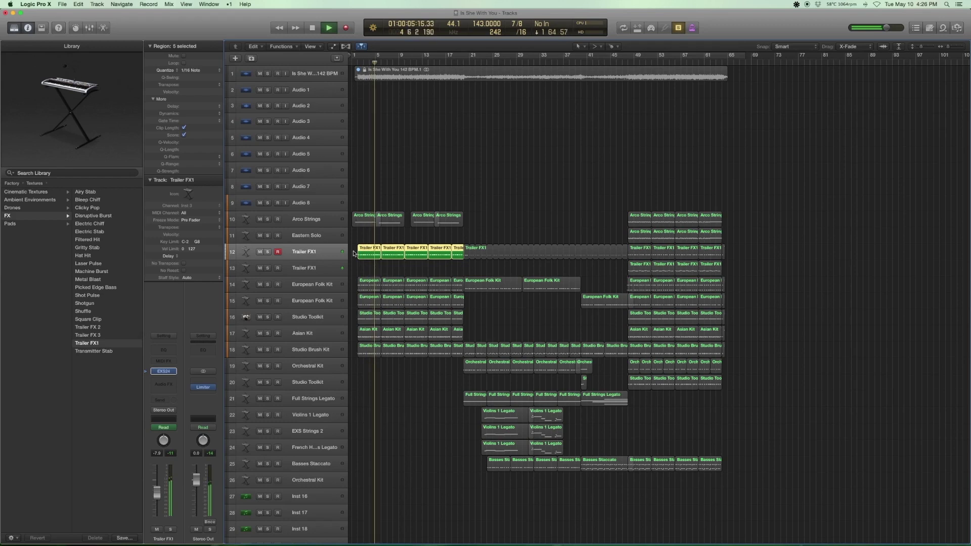
# Turn solo off so the full mix is heard again.
pyautogui.hotkey('ctrl', 's')
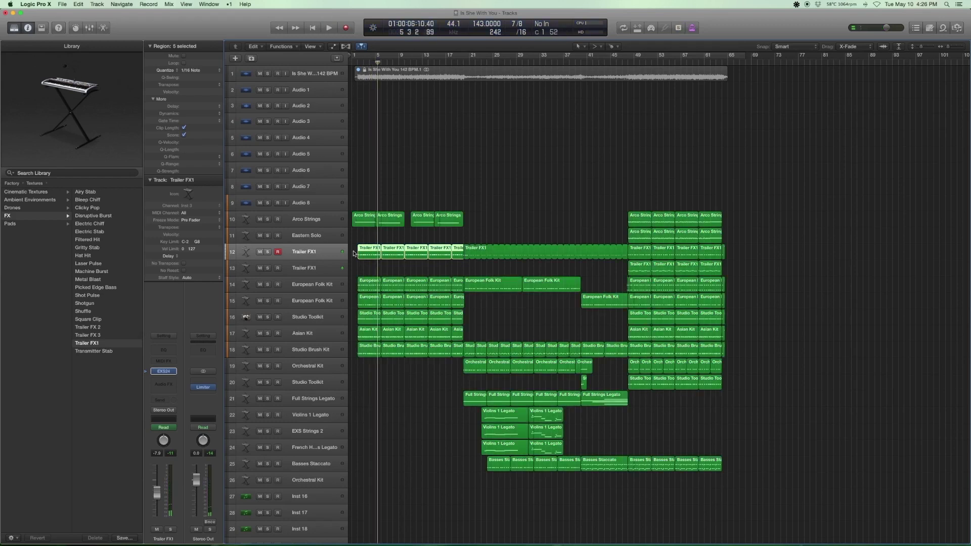
pyautogui.moveTo(460, 271); pyautogui.dragTo(356, 285)
pyautogui.scroll(-2, 372, 245)
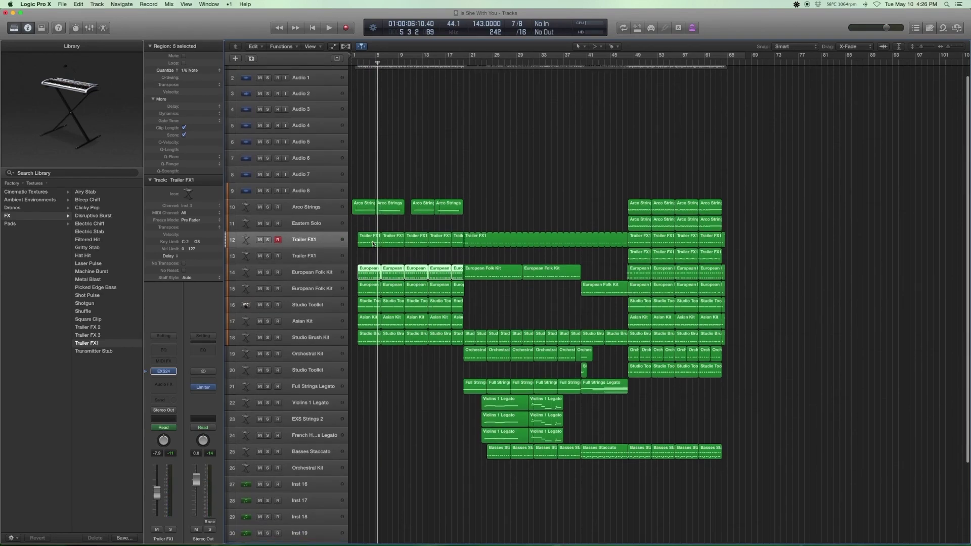
# Show the European Folk Kit patch under World › European in the library.
pyautogui.click(322, 271)
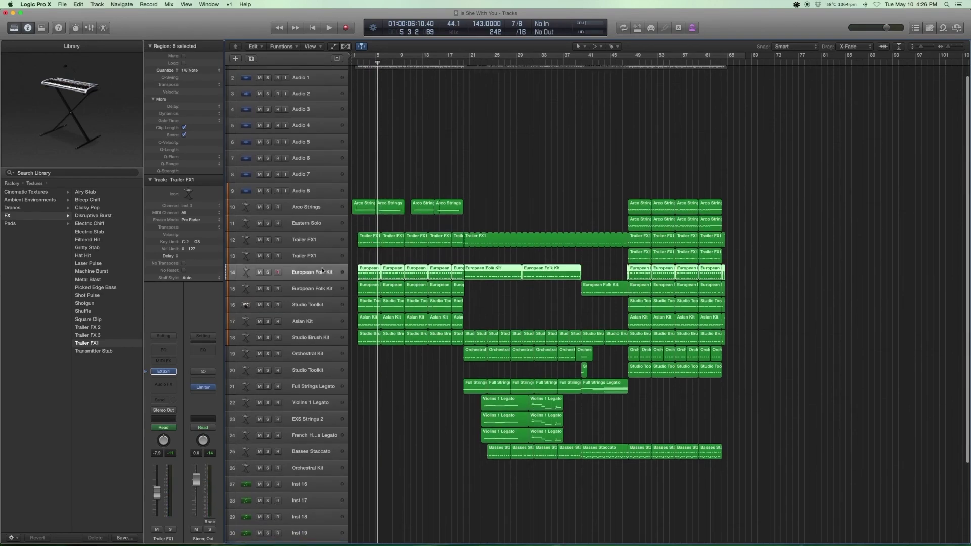
pyautogui.click(147, 369)
pyautogui.hscroll(-5, 72, 276)
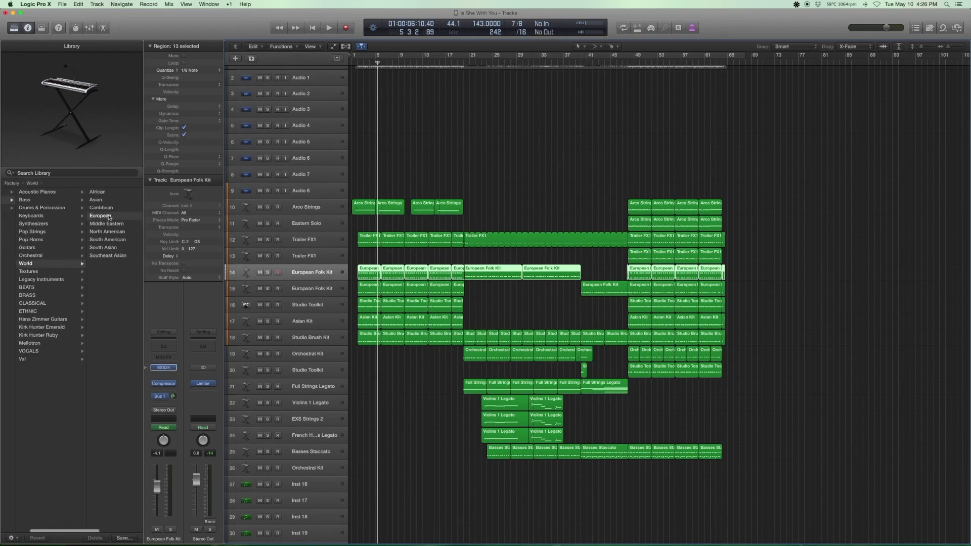
pyautogui.click(109, 217)
pyautogui.hscroll(2, 365, 261)
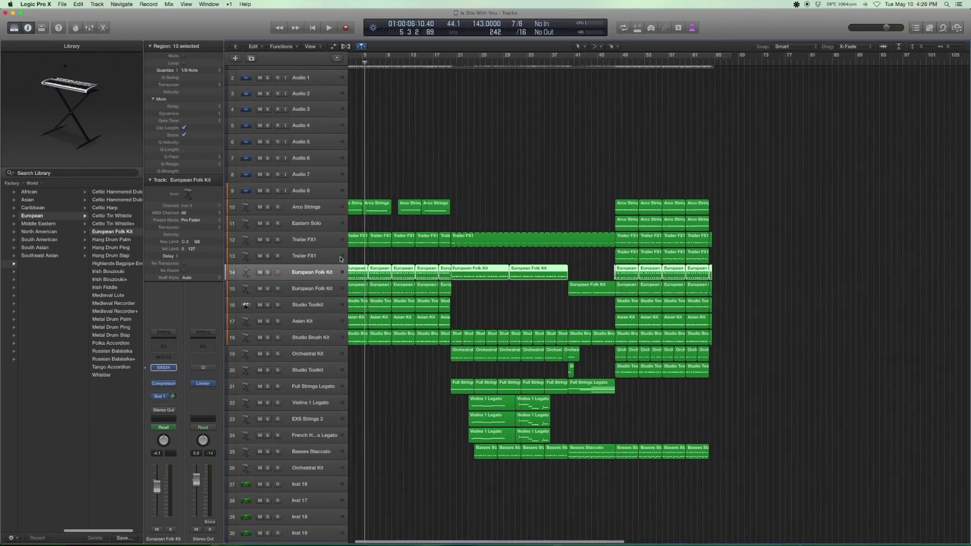
pyautogui.hscroll(-2, 387, 263)
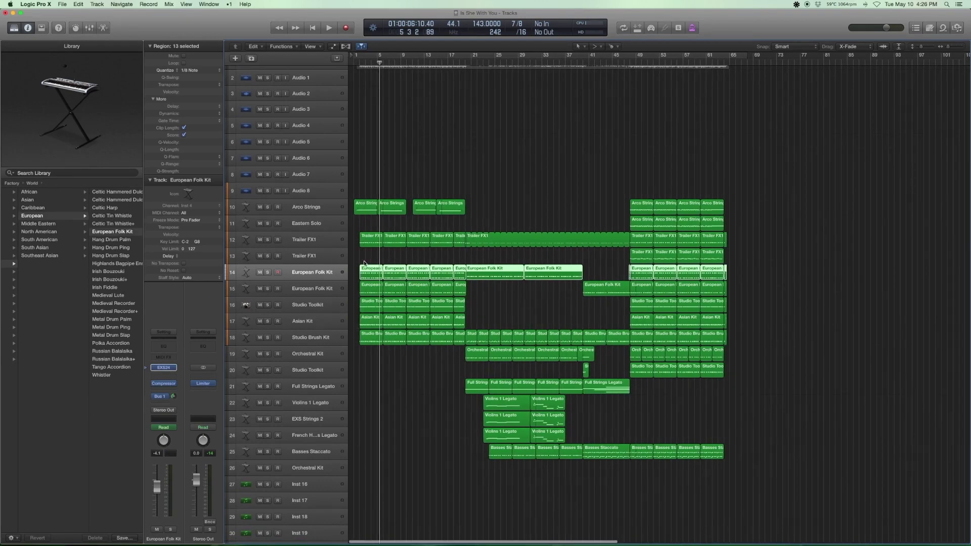
# Solo the European Folk Kit intro regions and play them from bar 2.
pyautogui.moveTo(354, 264); pyautogui.dragTo(455, 274)
pyautogui.hotkey('ctrl', 's')
pyautogui.press(',')
pyautogui.press(',')
pyautogui.press(',')
pyautogui.press('space')
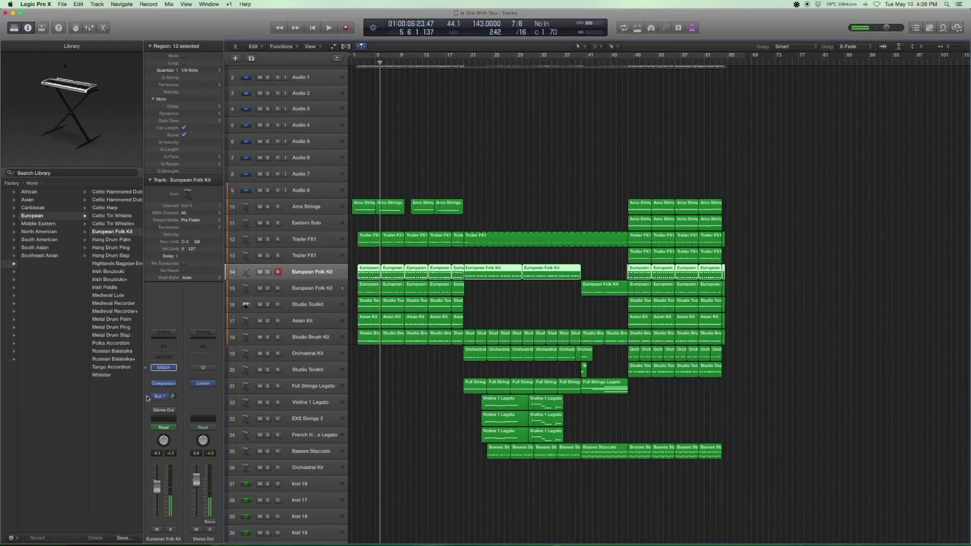
# Open Aux 1's Space Designer, check the 06.5s Opulent Ballroom preset unchanged, and close it.
pyautogui.click(154, 398)
pyautogui.click(202, 378)
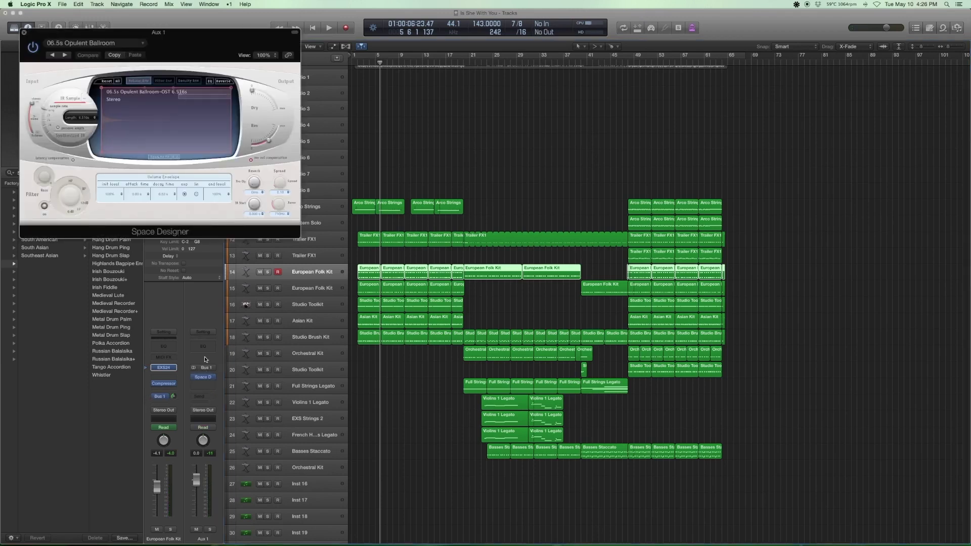
pyautogui.click(94, 43)
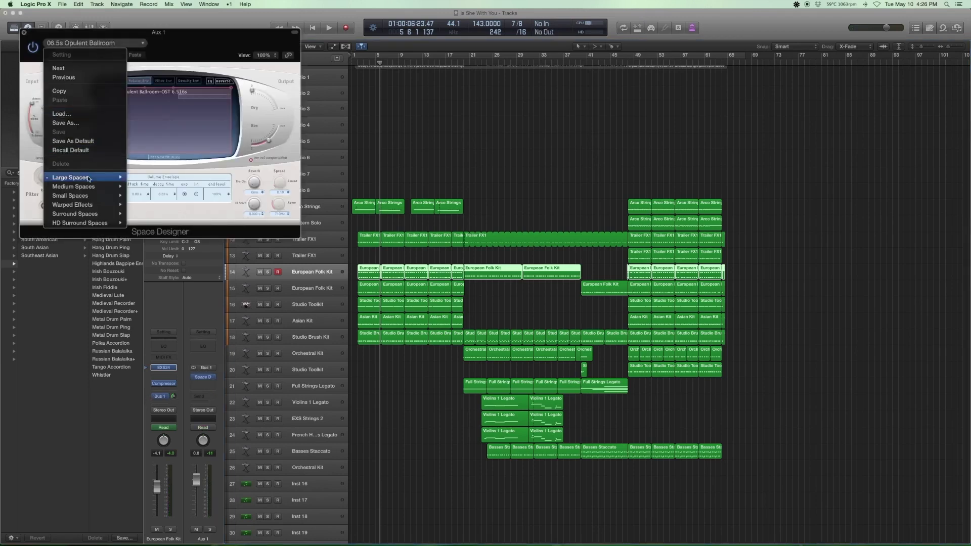
pyautogui.moveTo(90, 178)
pyautogui.moveTo(172, 188)
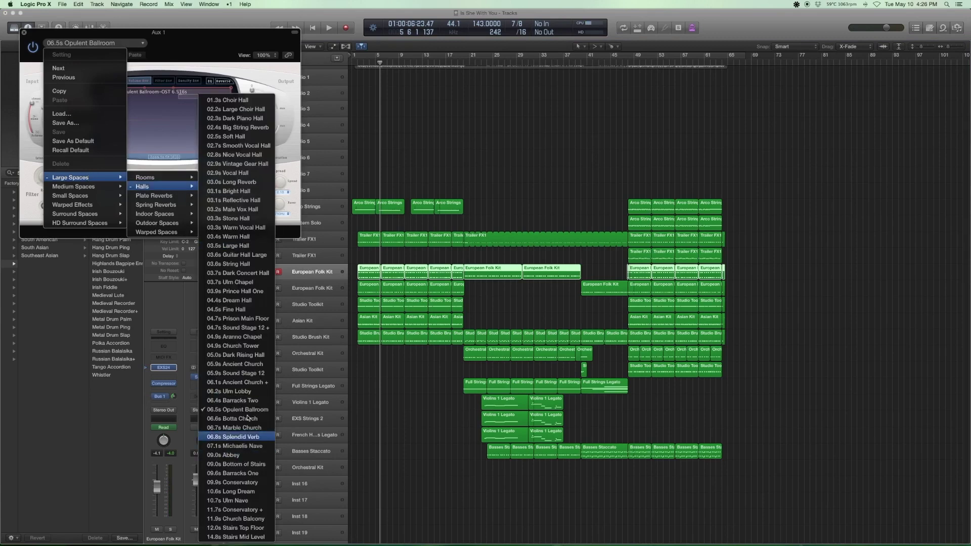
pyautogui.click(205, 27)
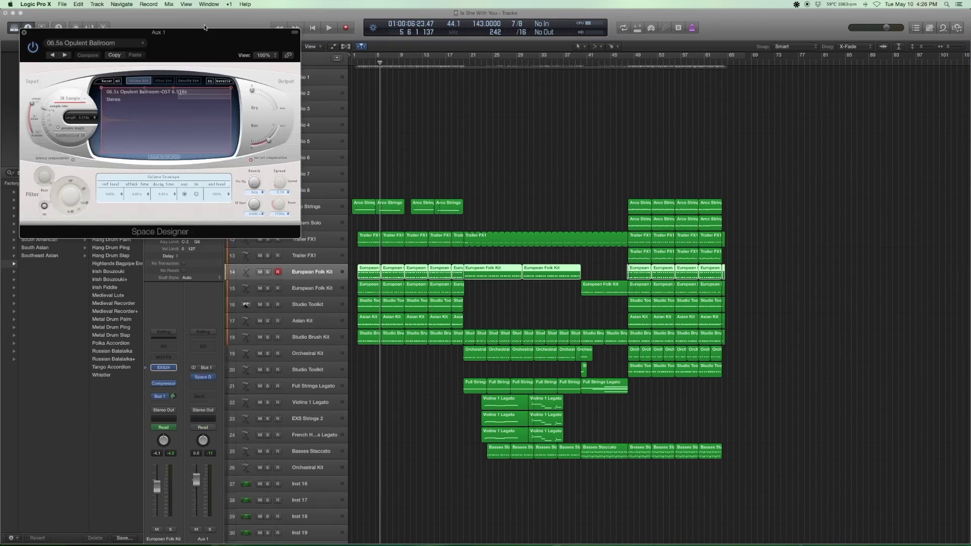
pyautogui.click(24, 32)
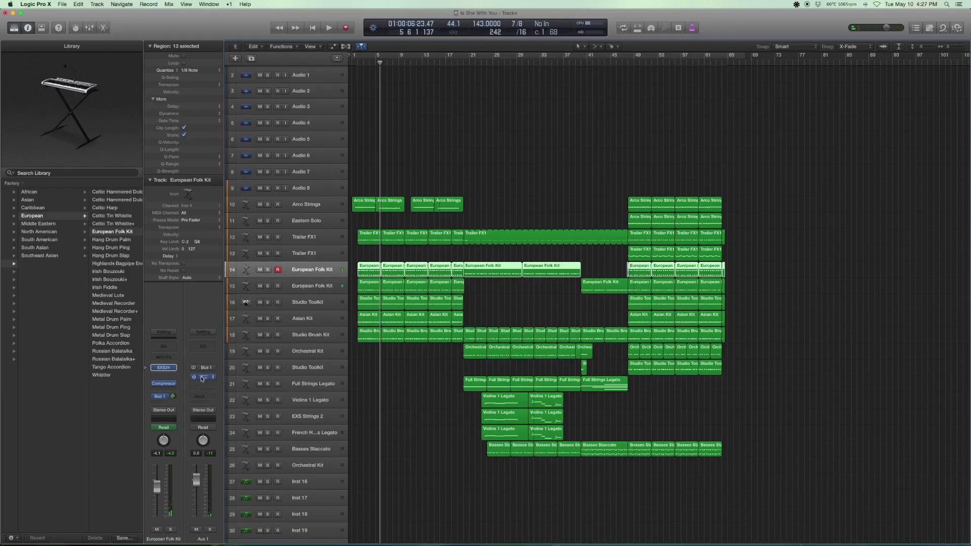
# Solo the second European Folk Kit's first five regions and play them from the song start.
pyautogui.click(317, 237)
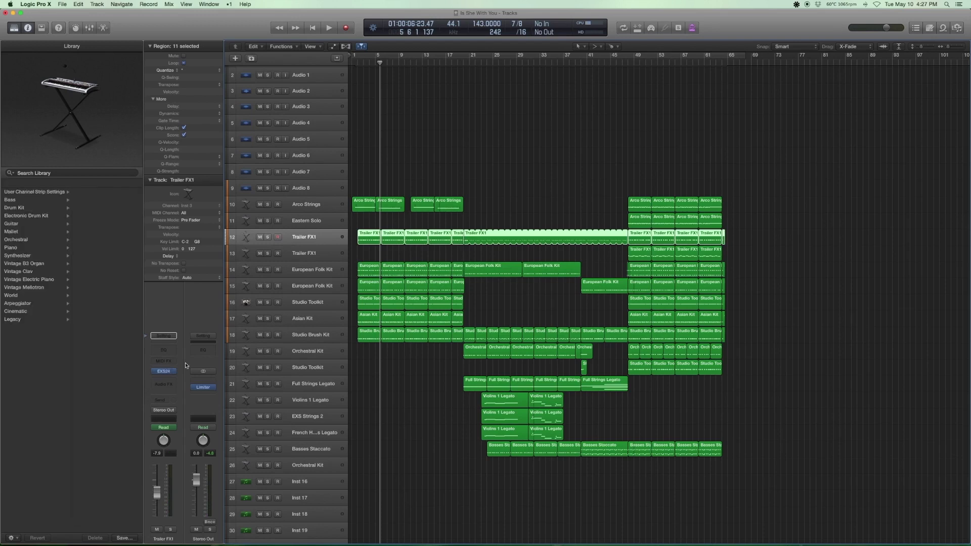
pyautogui.click(333, 267)
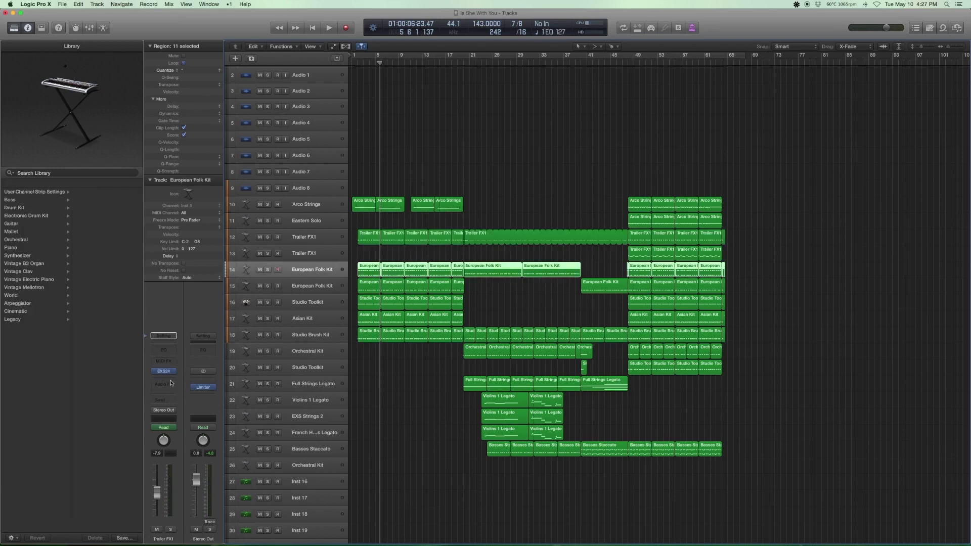
pyautogui.click(324, 284)
pyautogui.moveTo(466, 293); pyautogui.dragTo(357, 286)
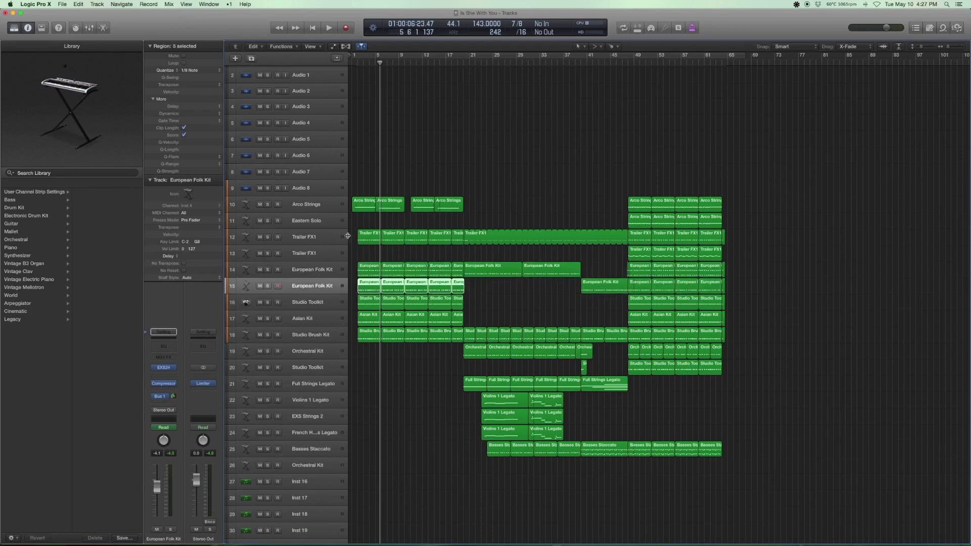
pyautogui.hotkey('ctrl', 's')
pyautogui.click(359, 64)
pyautogui.press('space')
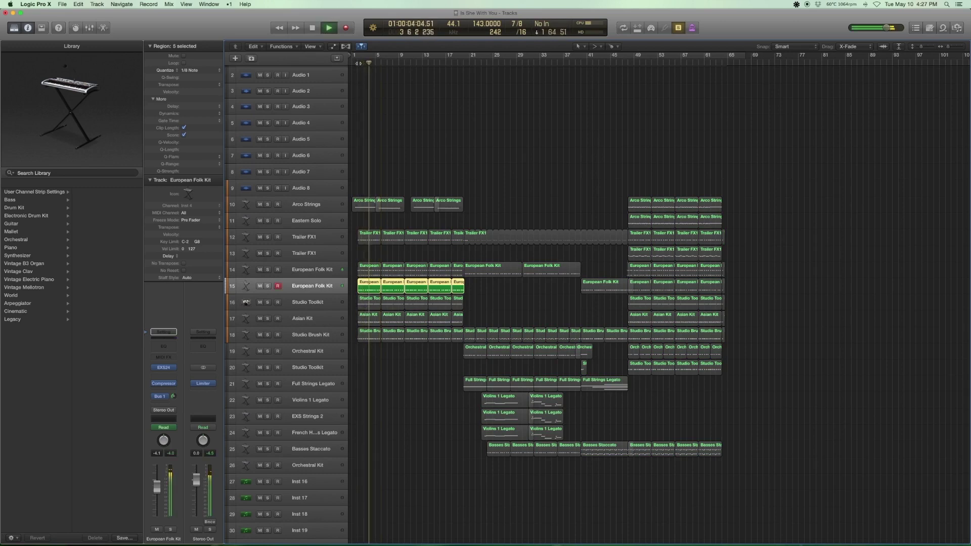
pyautogui.press('space')
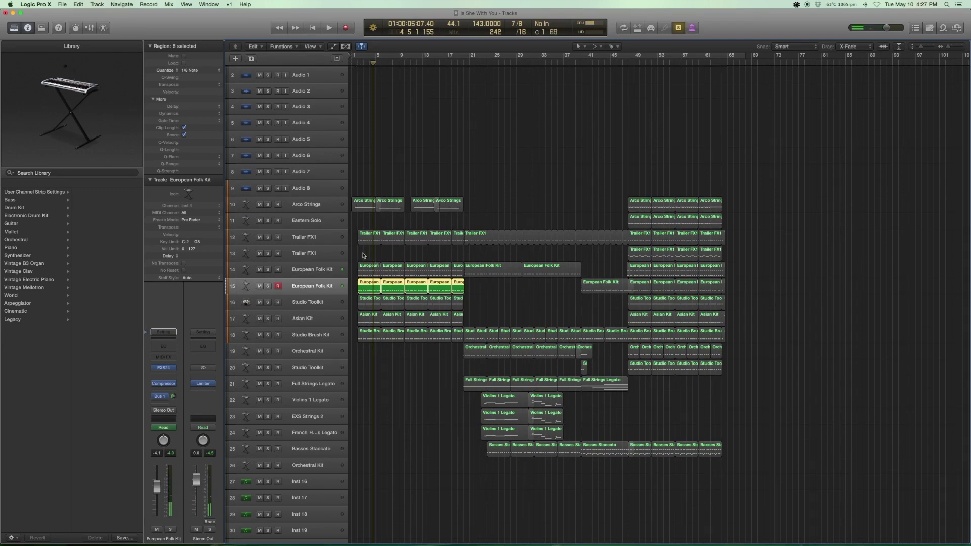
# Play the Trailer FX1 and both European Folk Kit intro regions together from bar 2.
pyautogui.moveTo(363, 255); pyautogui.dragTo(450, 273)
pyautogui.moveTo(367, 226); pyautogui.dragTo(433, 289)
pyautogui.press(',')
pyautogui.press(',')
pyautogui.press(',')
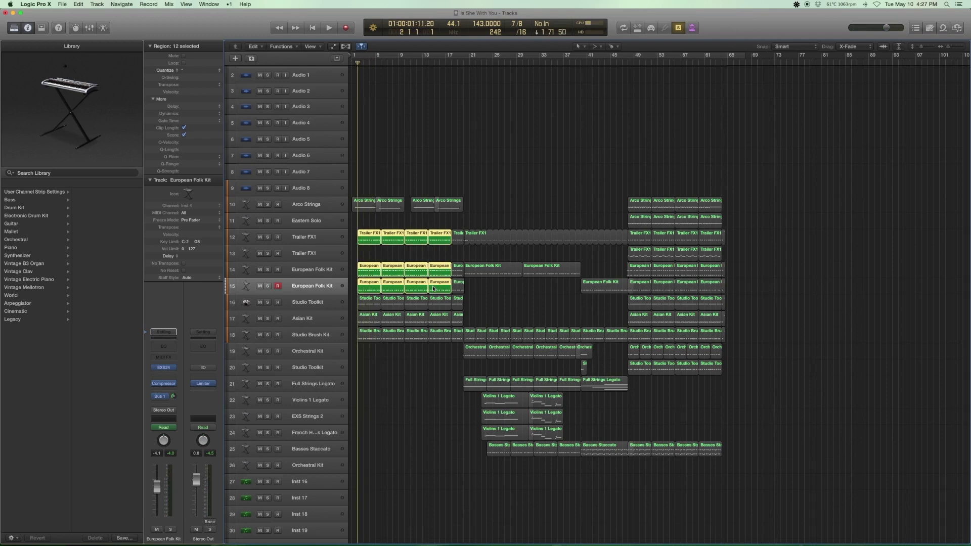
pyautogui.press('space')
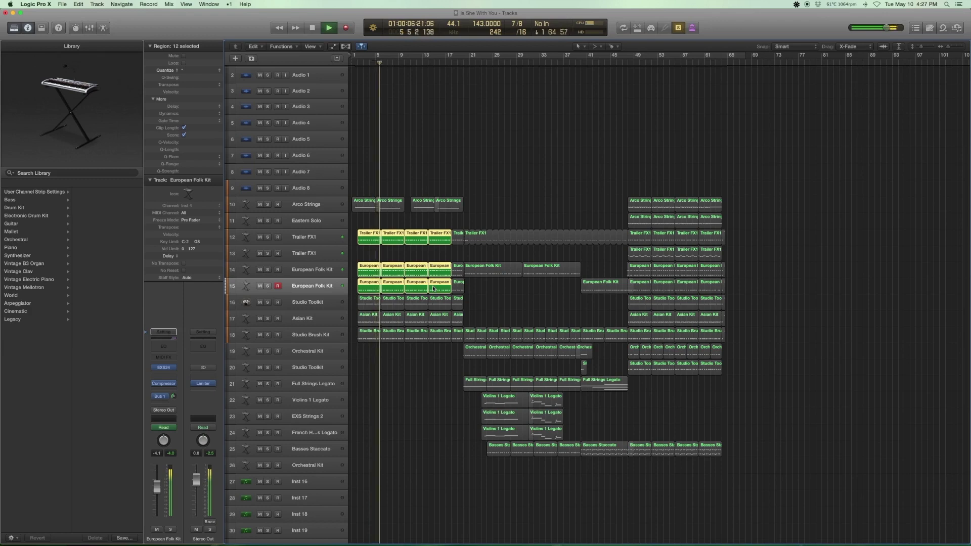
pyautogui.press('space')
pyautogui.click(325, 238)
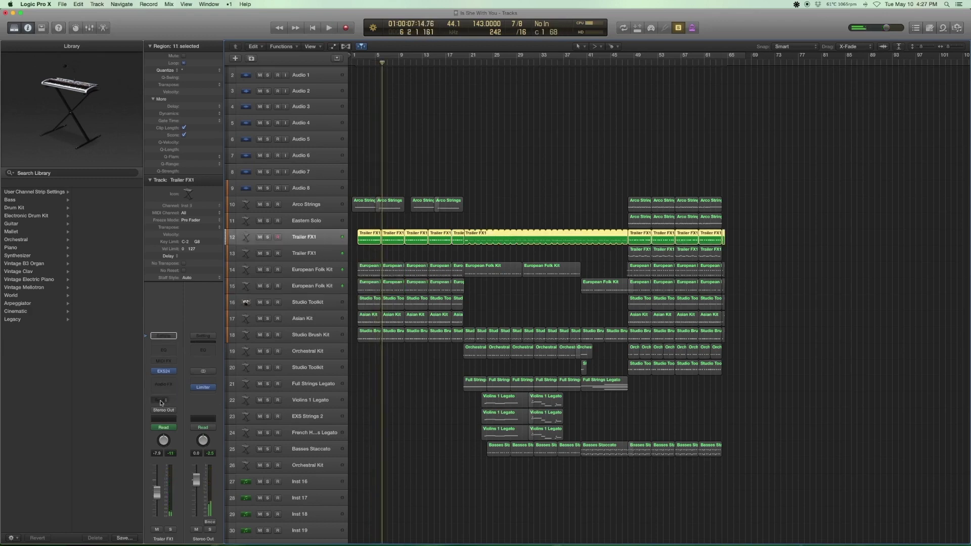
pyautogui.moveTo(357, 253); pyautogui.dragTo(418, 288)
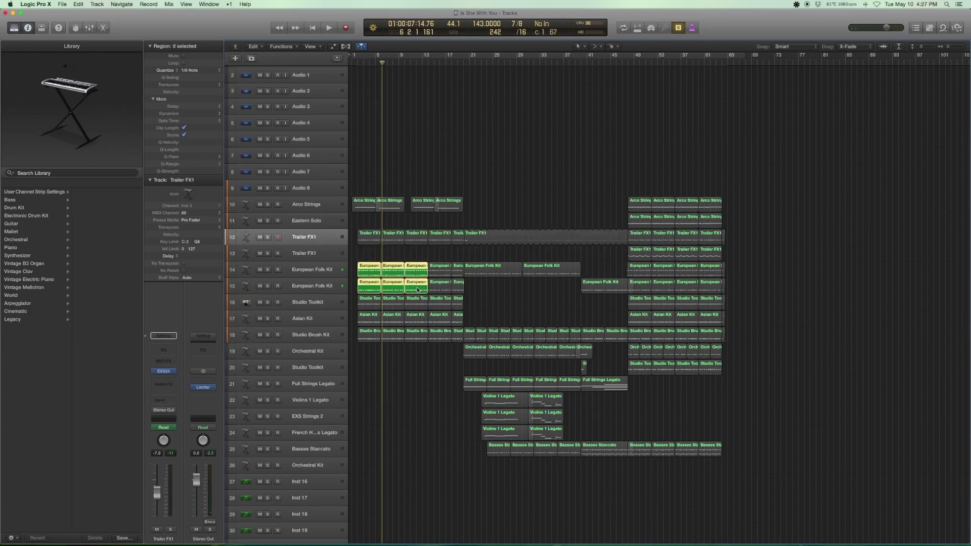
pyautogui.press(',')
pyautogui.press(',')
pyautogui.press(',')
pyautogui.press(',')
pyautogui.press(',')
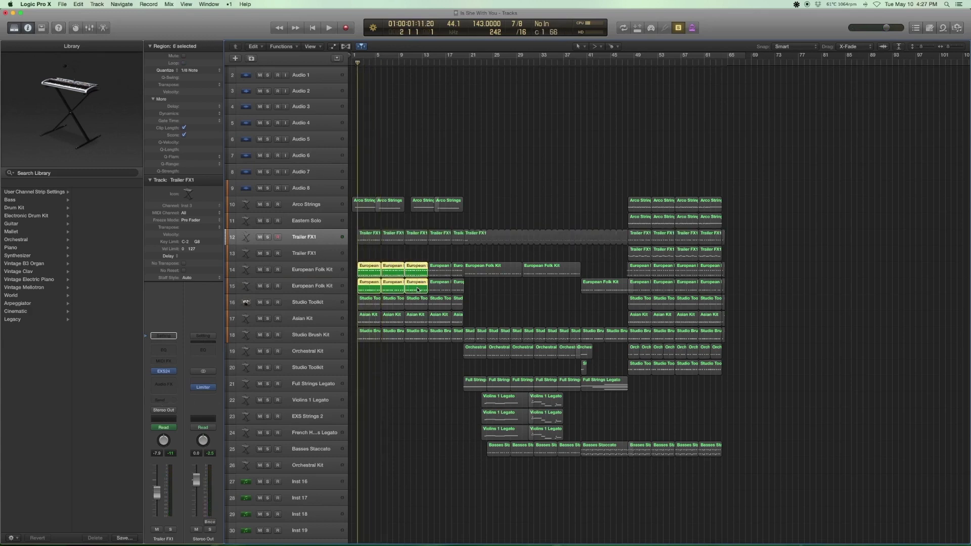
pyautogui.moveTo(427, 252); pyautogui.dragTo(362, 235)
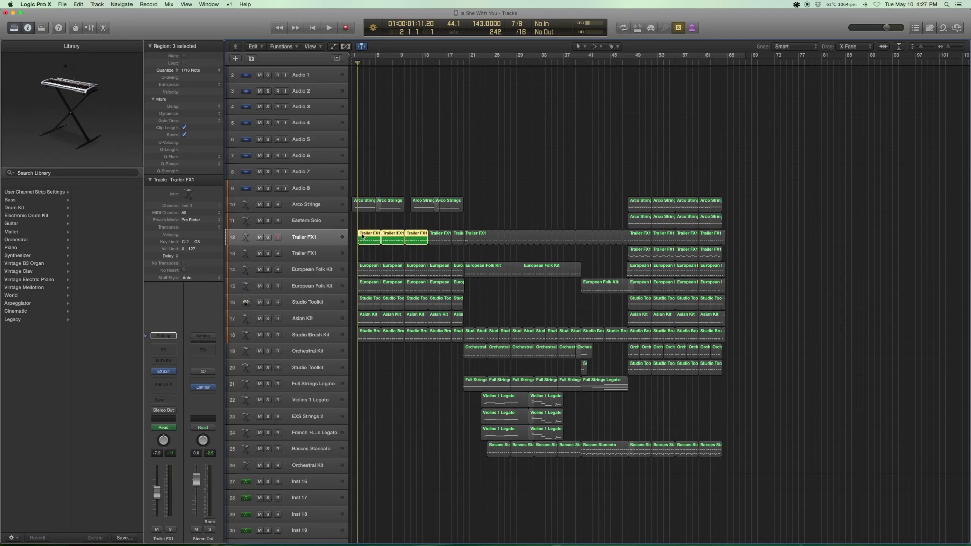
pyautogui.press('space')
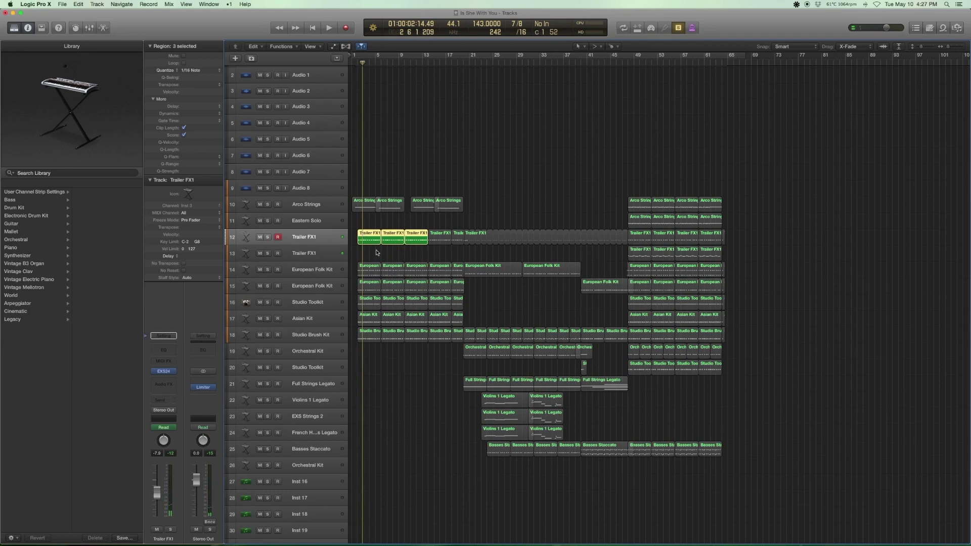
pyautogui.moveTo(376, 252); pyautogui.dragTo(415, 286)
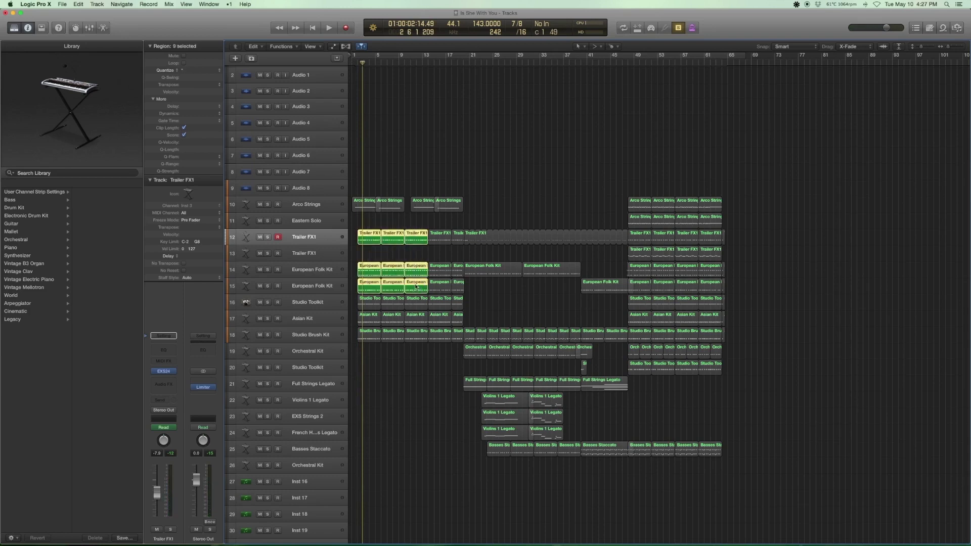
pyautogui.press('space')
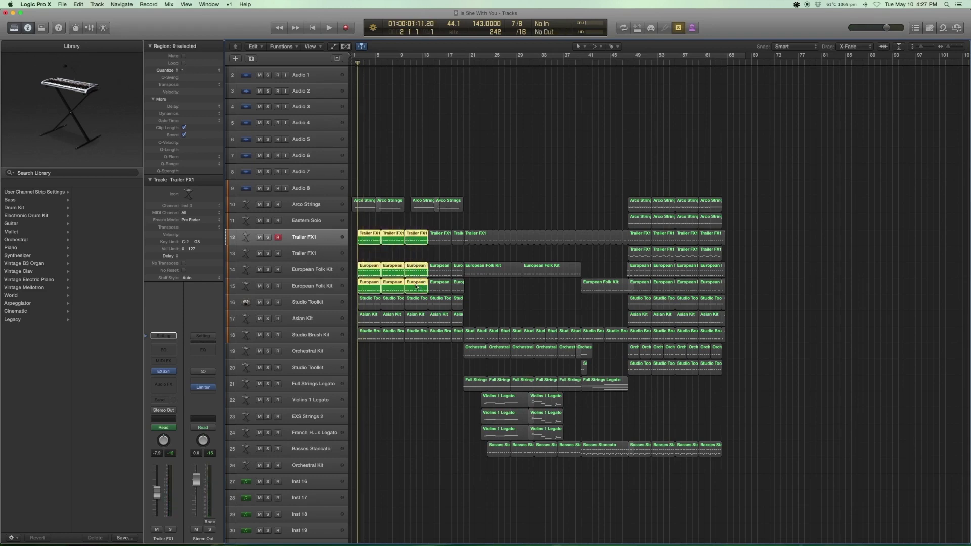
pyautogui.press('space')
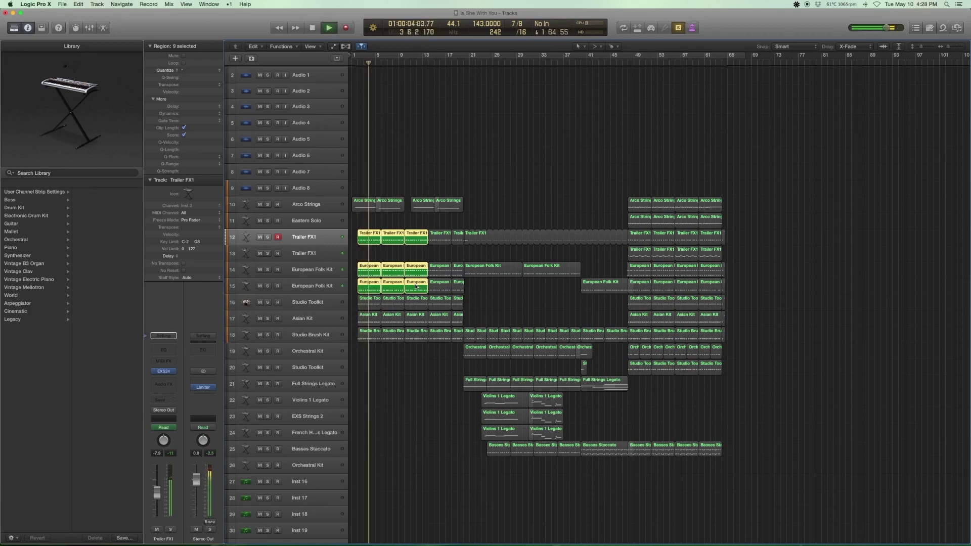
pyautogui.press('space')
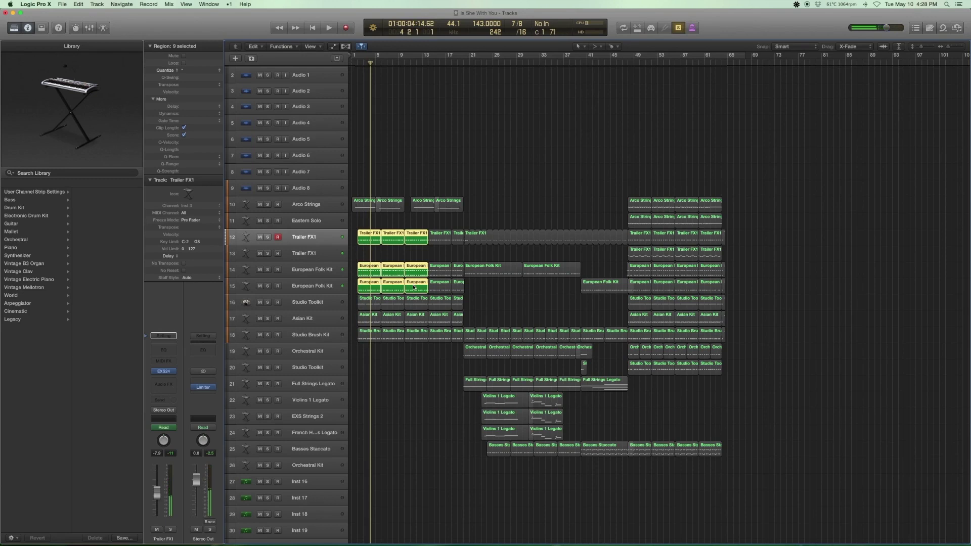
pyautogui.click(354, 228)
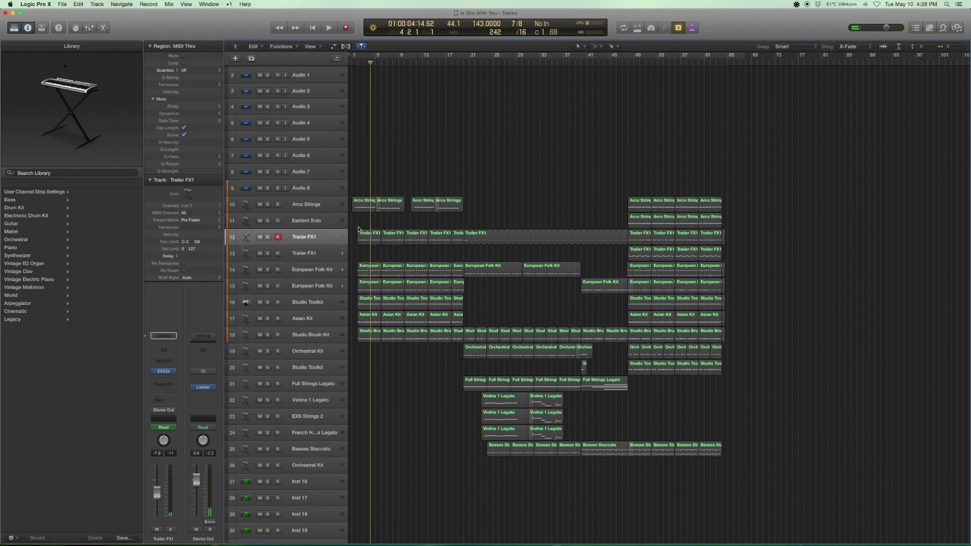
pyautogui.press('super+a')
pyautogui.scroll(-1, 357, 238)
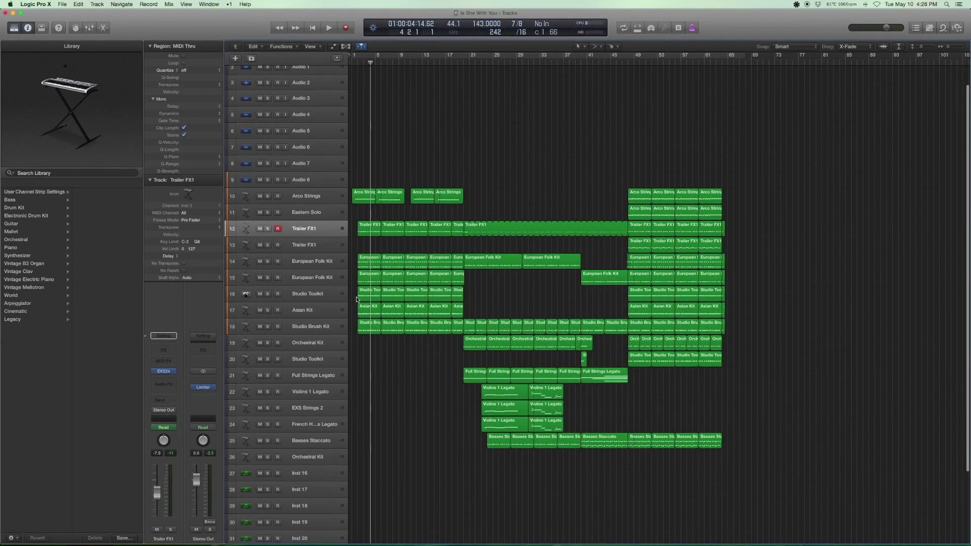
# Solo and play the first four Studio Toolkit regions, then open their notes in the piano roll.
pyautogui.moveTo(356, 299); pyautogui.dragTo(407, 313)
pyautogui.moveTo(354, 295); pyautogui.dragTo(449, 296)
pyautogui.hotkey('ctrl', 's')
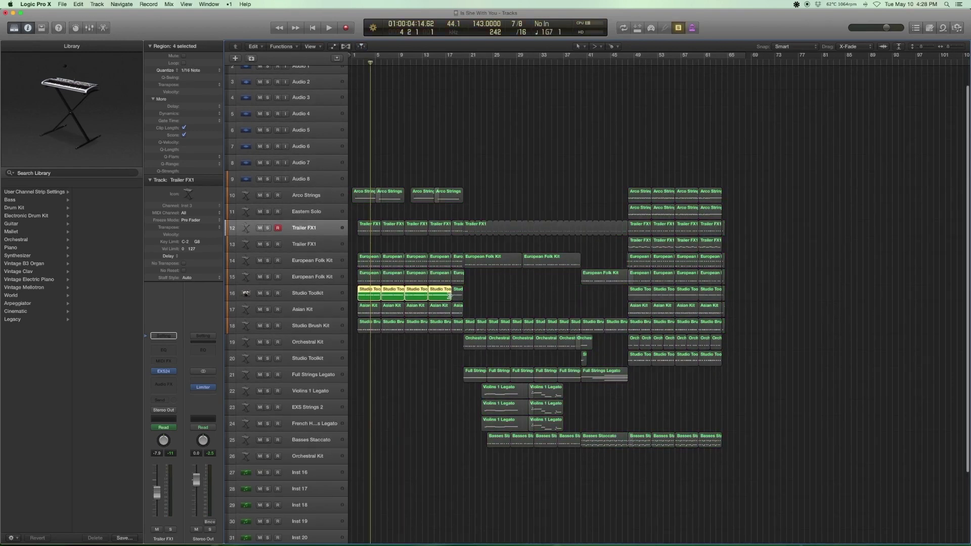
pyautogui.press('Return')
pyautogui.press('space')
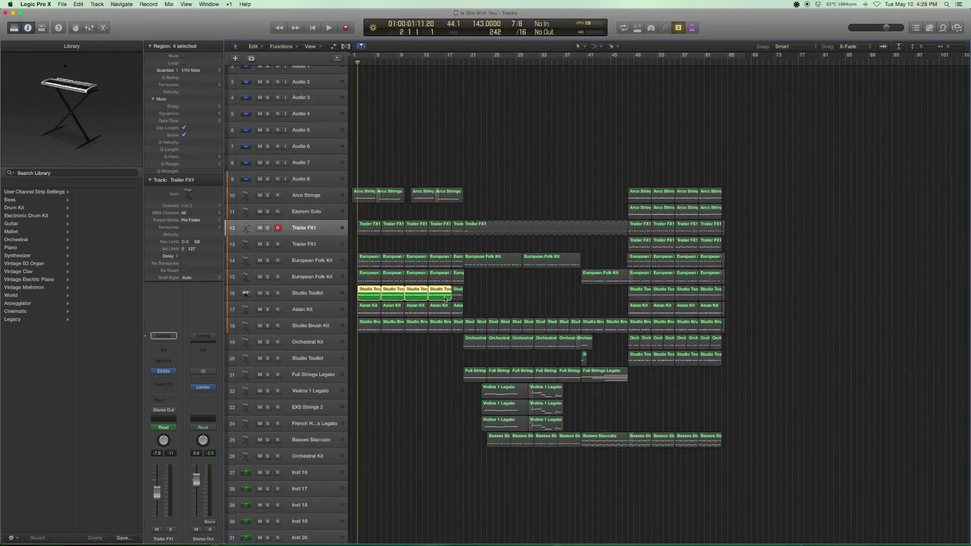
pyautogui.doubleClick(369, 296)
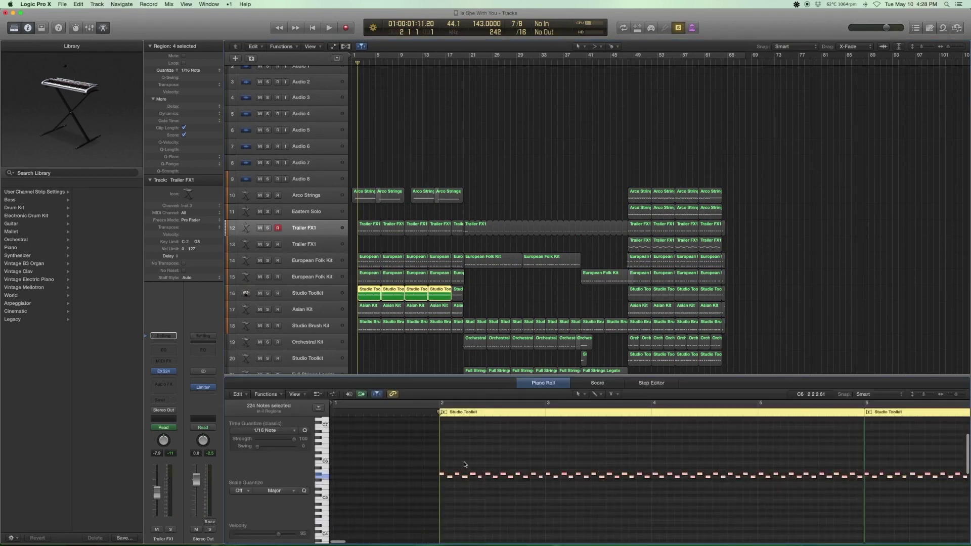
# Select the first five Studio Toolkit regions, play them, and return the playhead to bar 2.
pyautogui.click(330, 294)
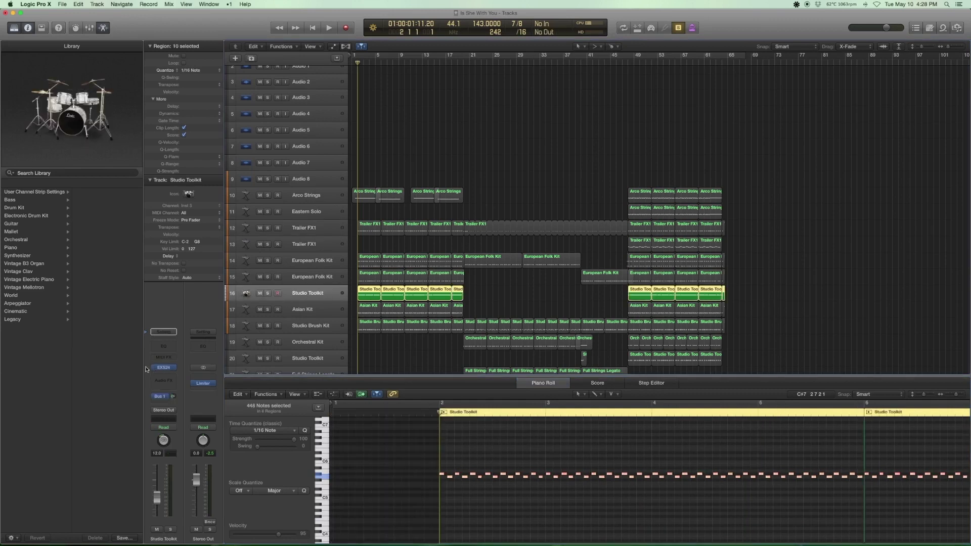
pyautogui.hscroll(-5, 108, 334)
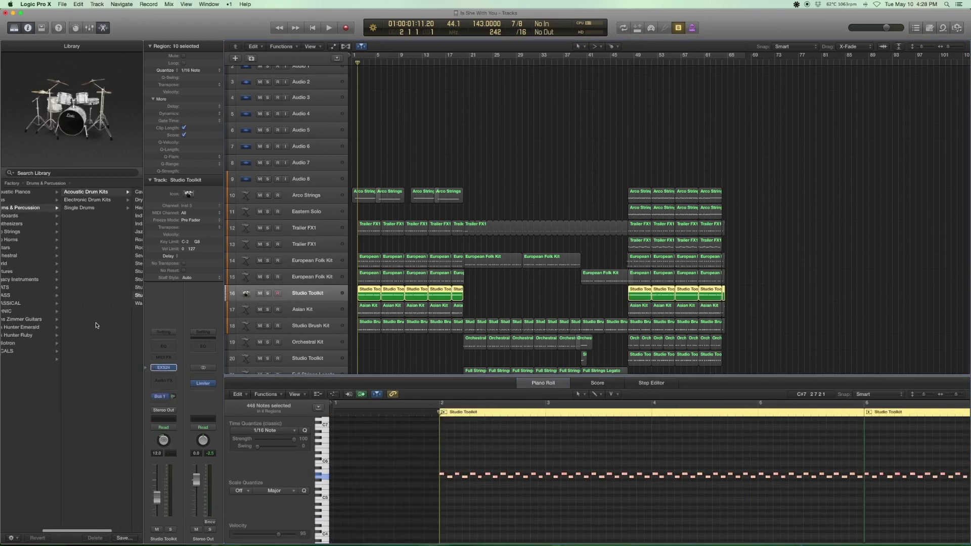
pyautogui.hscroll(-5, 91, 319)
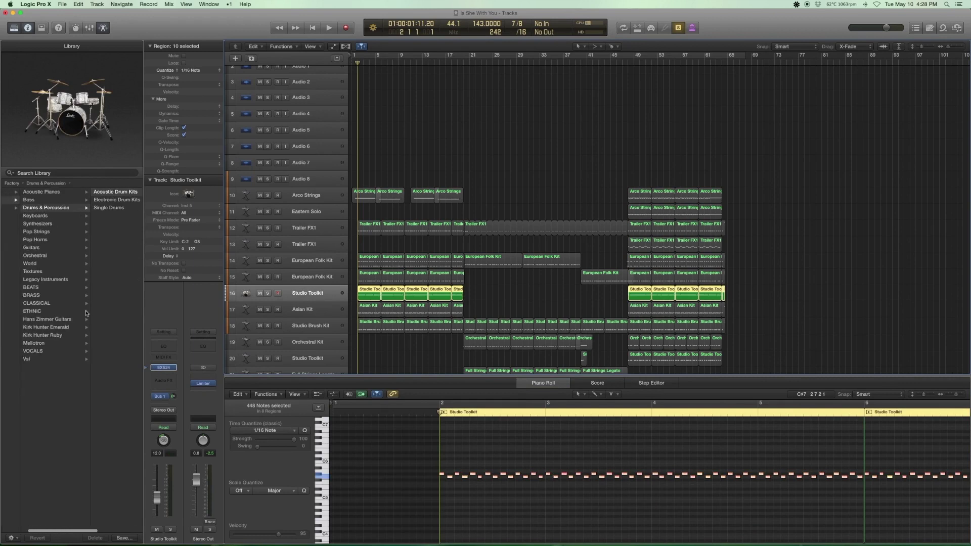
pyautogui.hscroll(5, 101, 207)
pyautogui.hscroll(2, 101, 207)
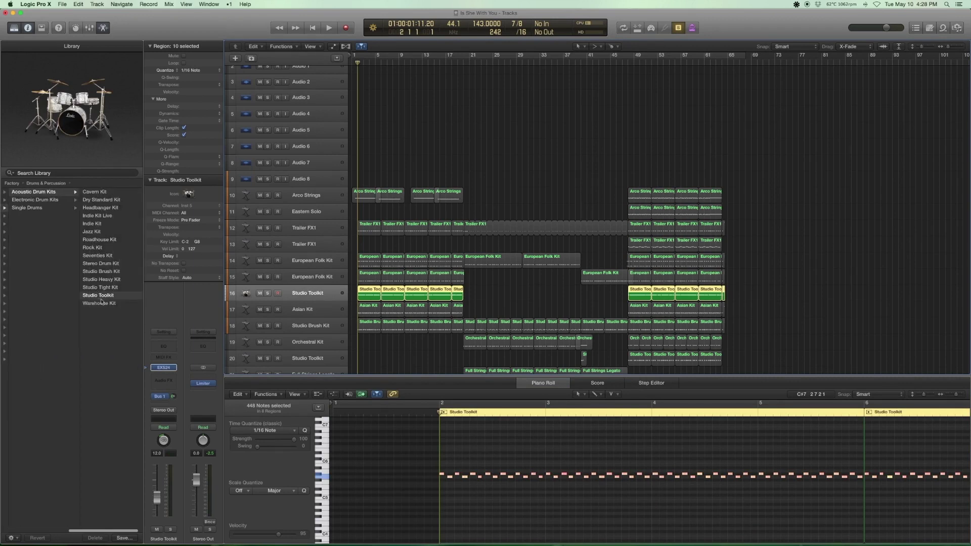
pyautogui.moveTo(465, 295); pyautogui.dragTo(349, 296)
pyautogui.press('space')
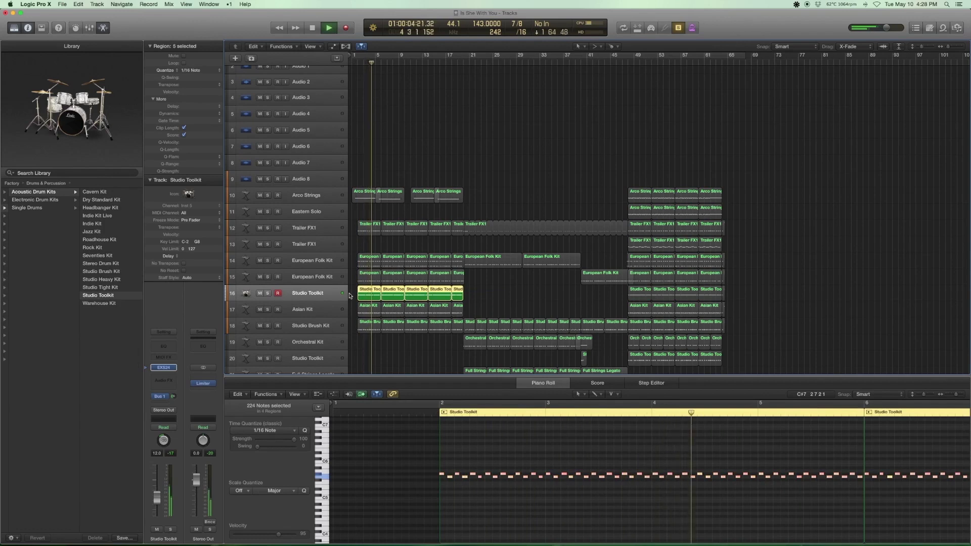
pyautogui.press('space')
pyautogui.press('Return')
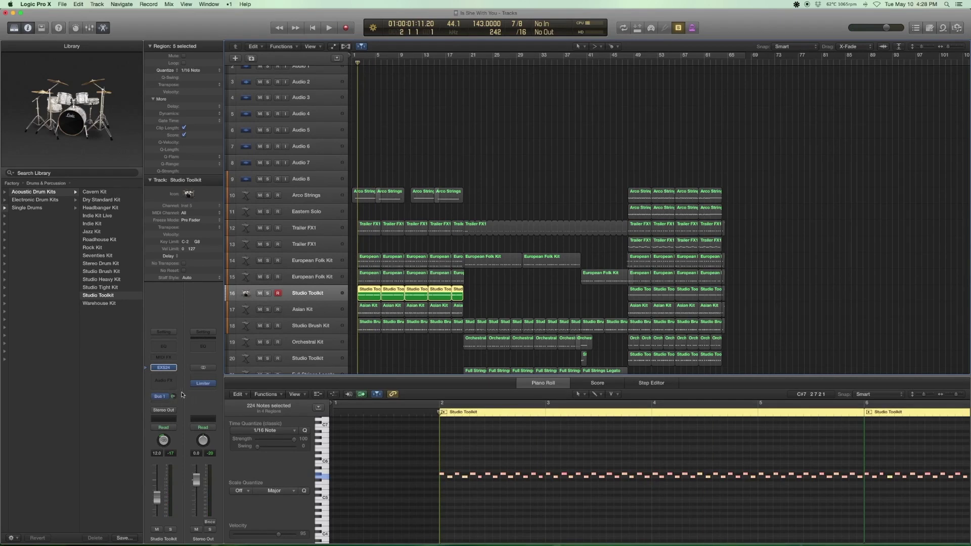
# Play the first five Asian Kit regions, then add the opening Studio Toolkit regions to the selection.
pyautogui.click(311, 311)
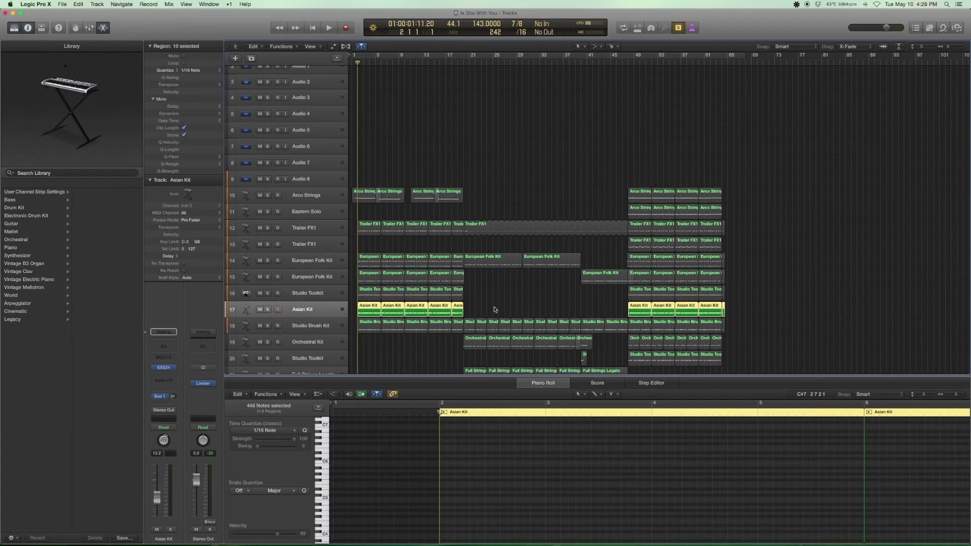
pyautogui.moveTo(495, 309); pyautogui.dragTo(358, 293)
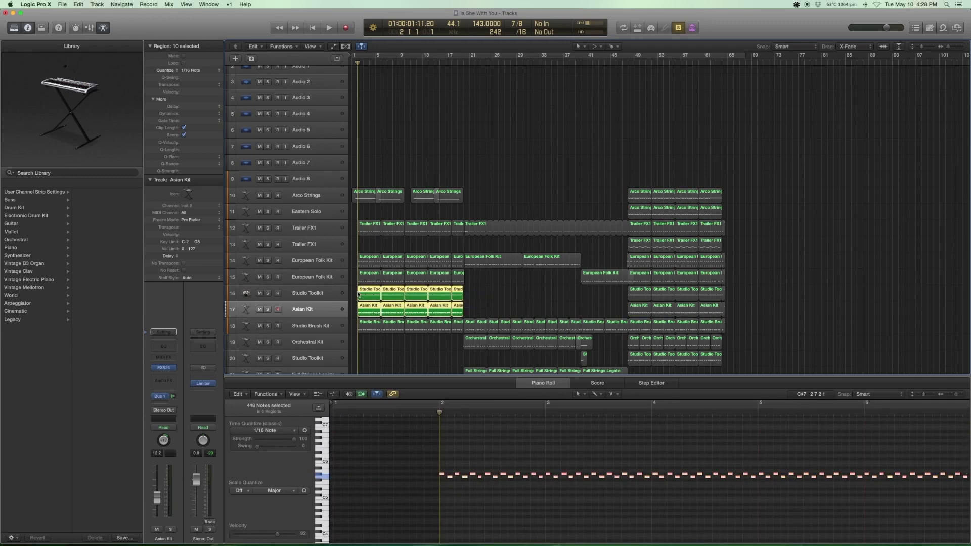
pyautogui.moveTo(503, 302); pyautogui.dragTo(358, 306)
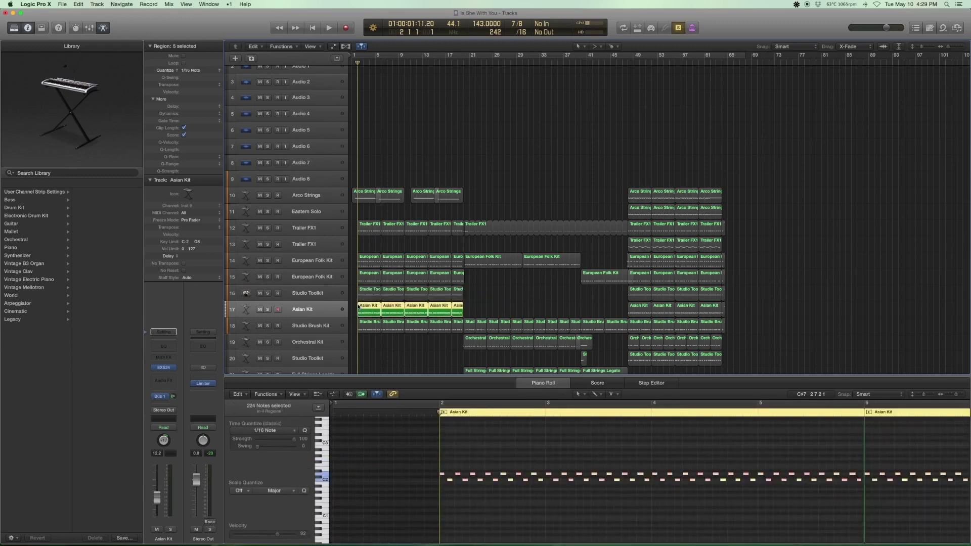
pyautogui.press('space')
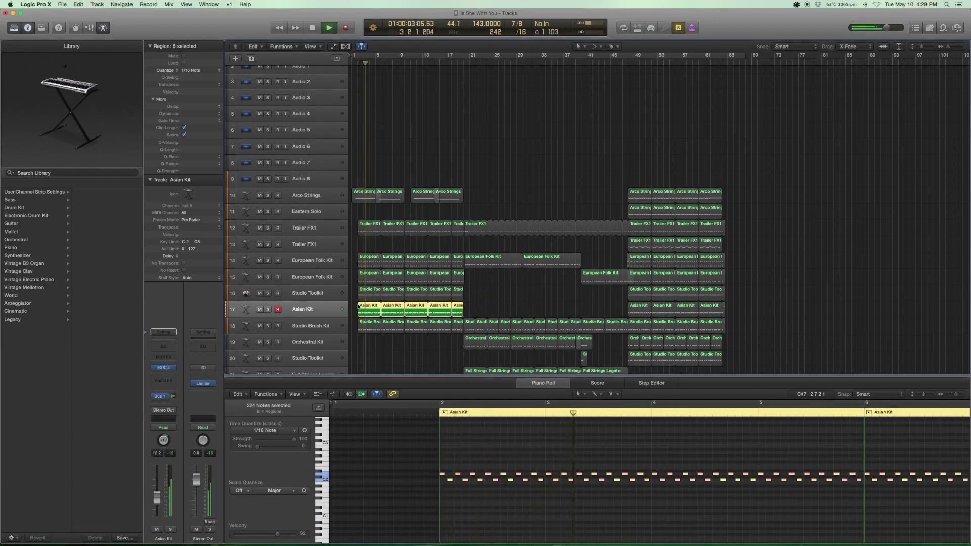
pyautogui.press('space')
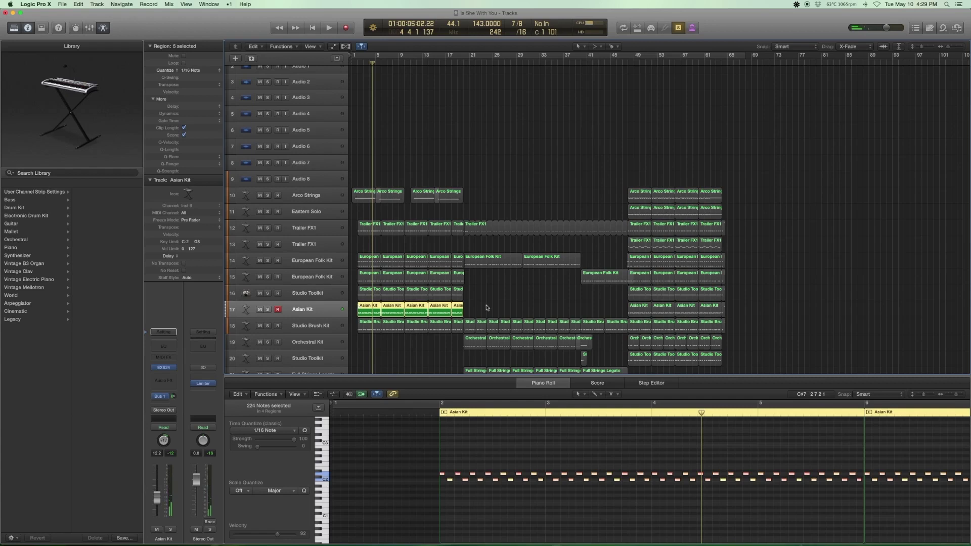
pyautogui.moveTo(487, 307); pyautogui.dragTo(361, 291)
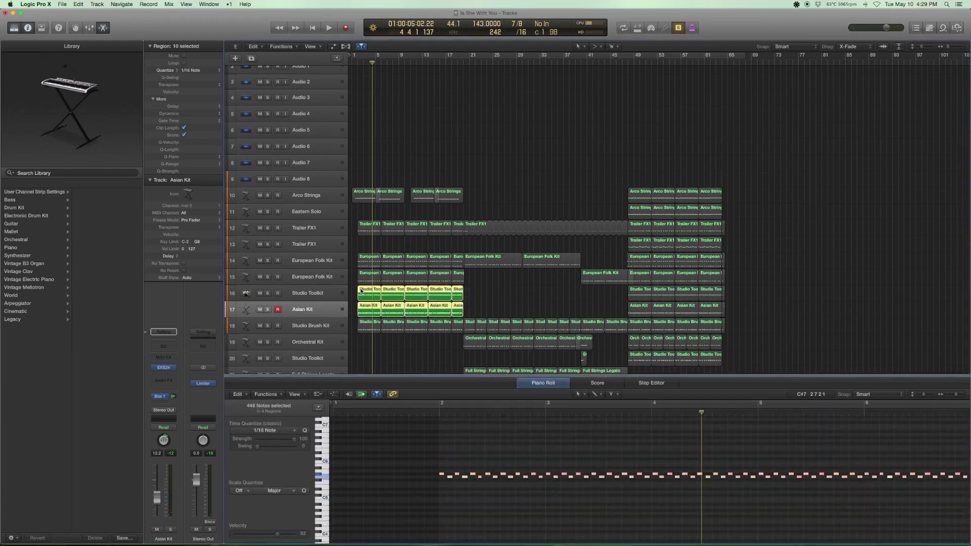
pyautogui.click(274, 395)
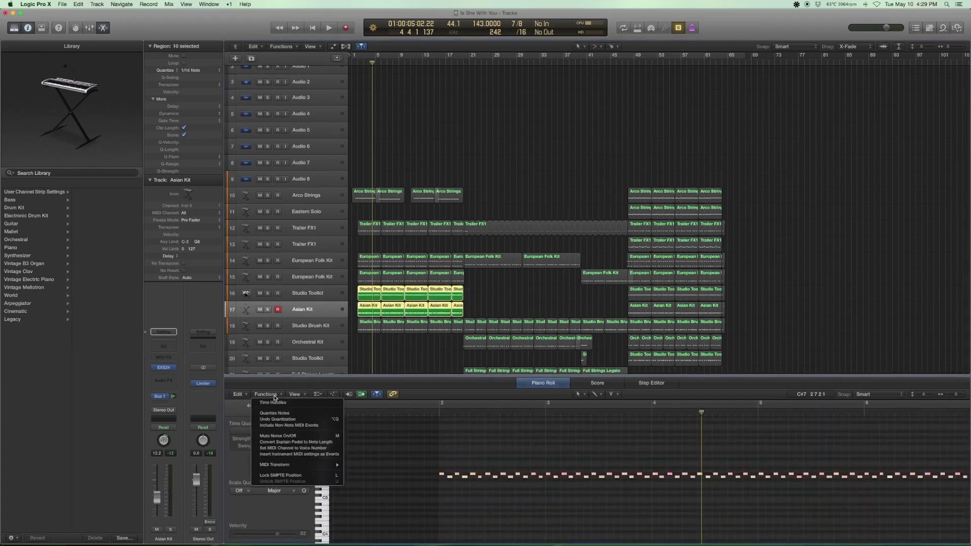
pyautogui.moveTo(290, 466)
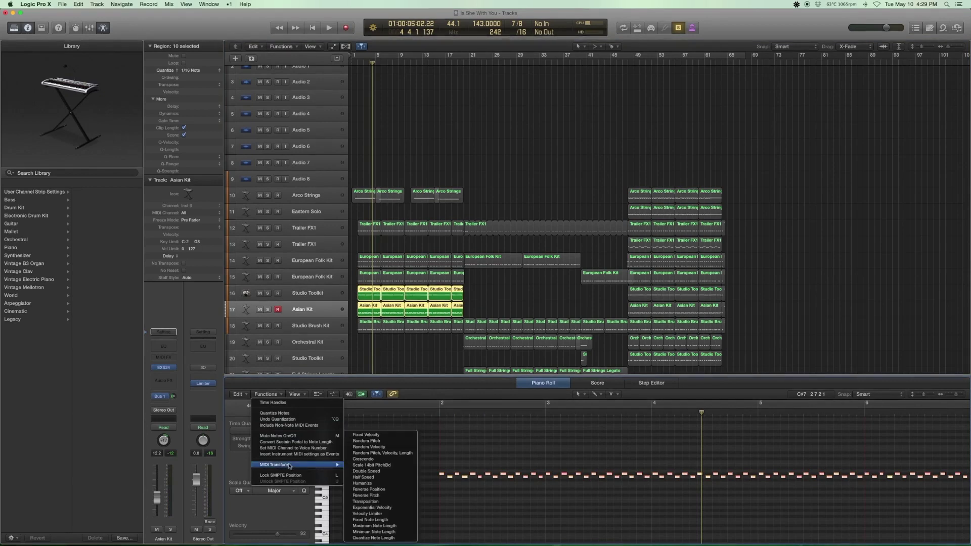
pyautogui.click(377, 484)
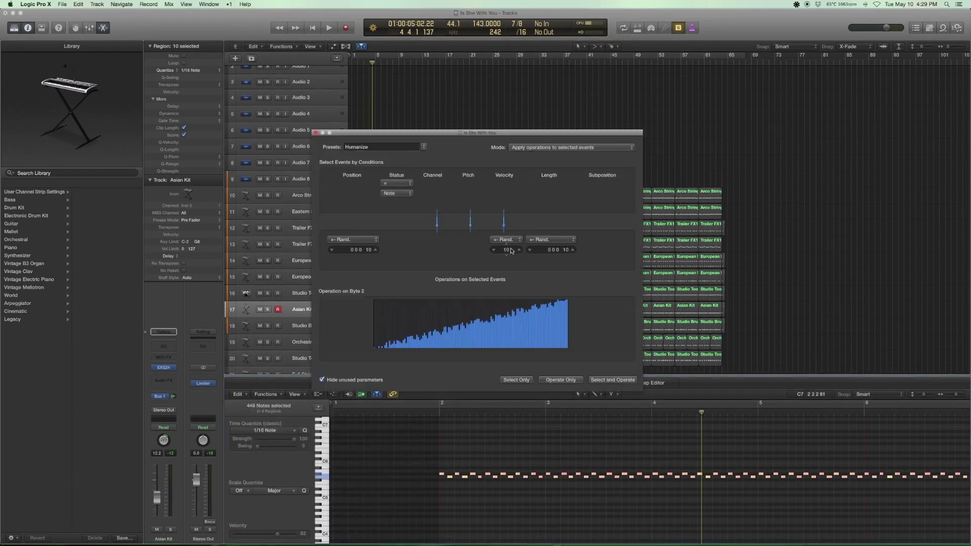
pyautogui.click(317, 132)
pyautogui.moveTo(474, 307); pyautogui.dragTo(372, 295)
pyautogui.press(',')
pyautogui.press(',')
pyautogui.press(',')
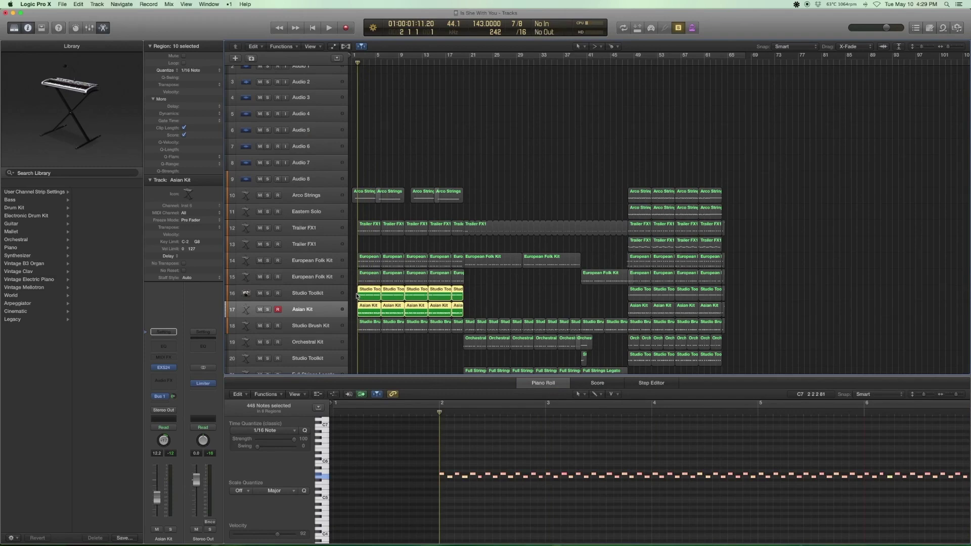
# Play both drum kits' intro, then replay from bar 2 with Trailer FX1 and European Folk Kit added.
pyautogui.press('space')
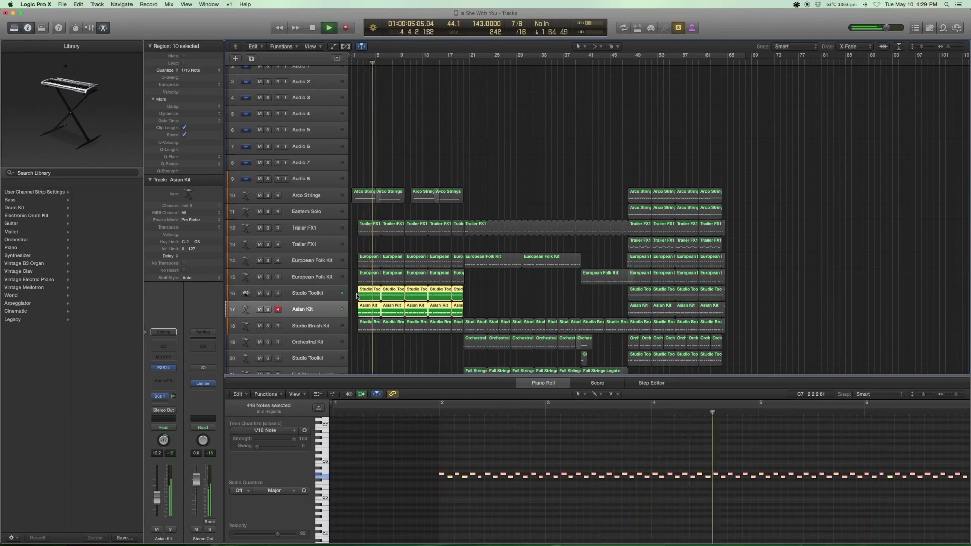
pyautogui.press('space')
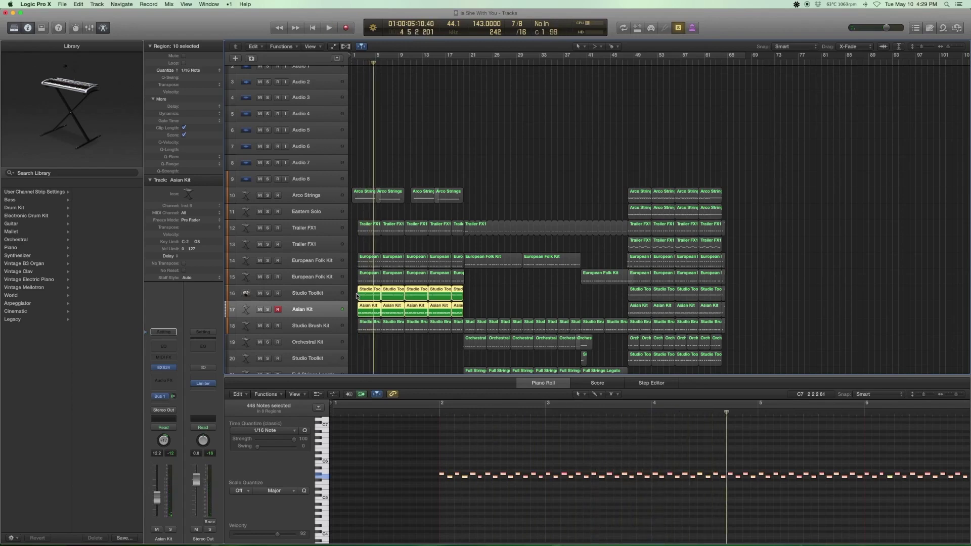
pyautogui.moveTo(360, 215); pyautogui.dragTo(455, 307)
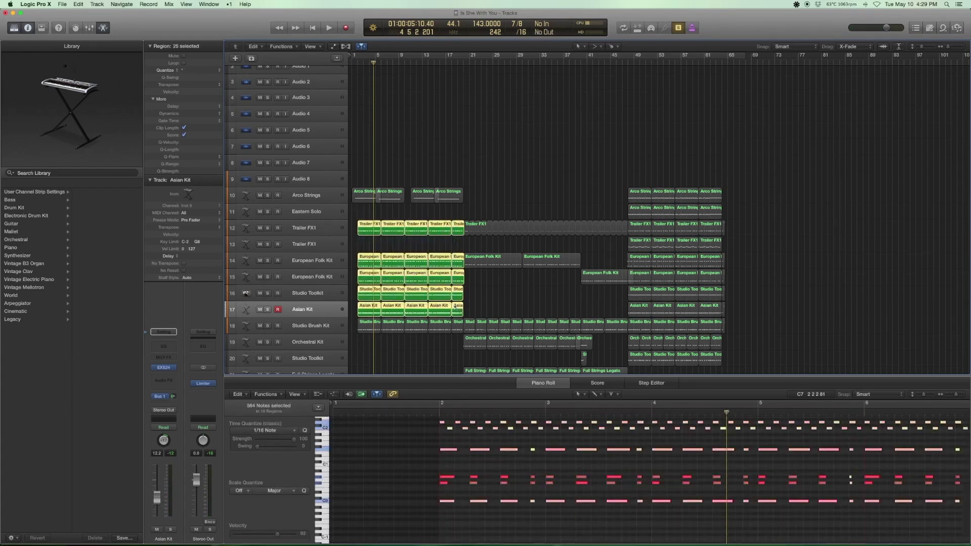
pyautogui.press('Return')
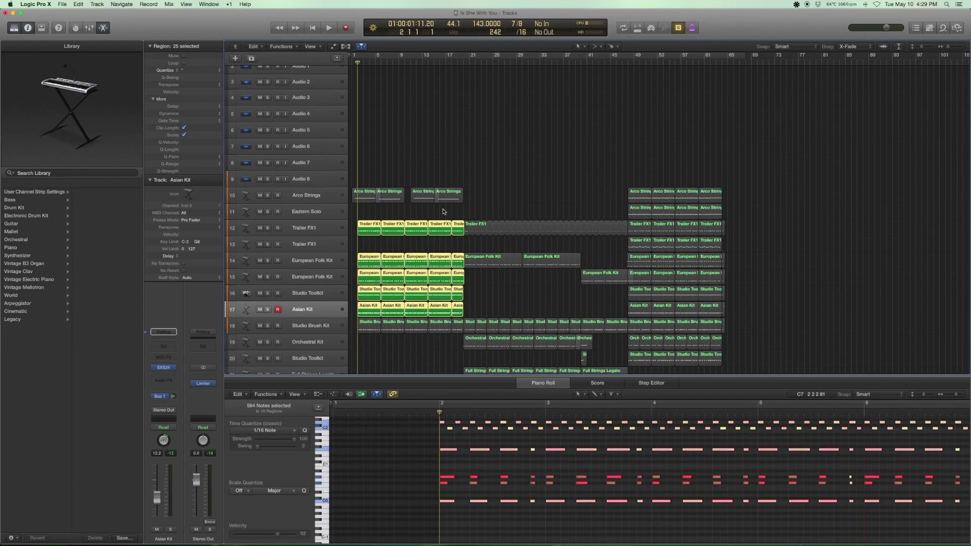
pyautogui.press('space')
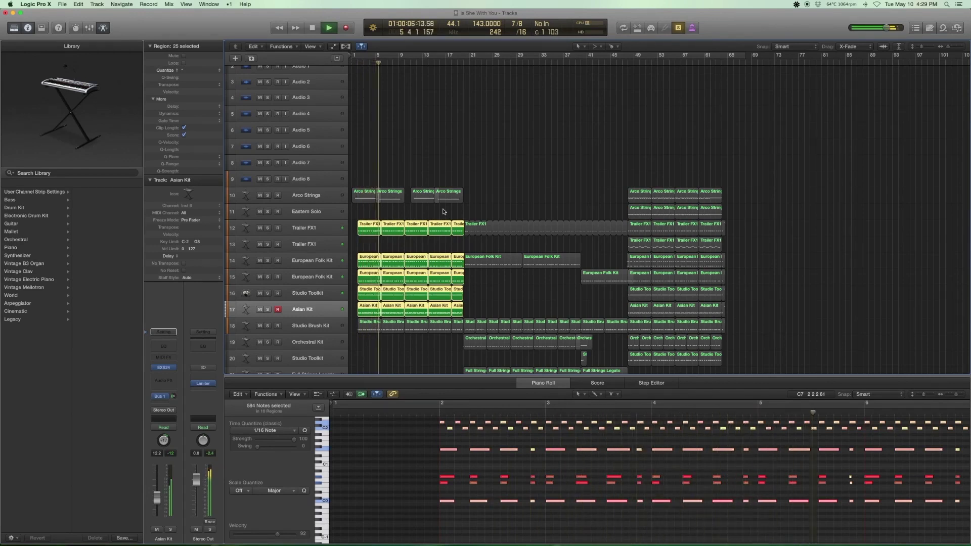
pyautogui.press('space')
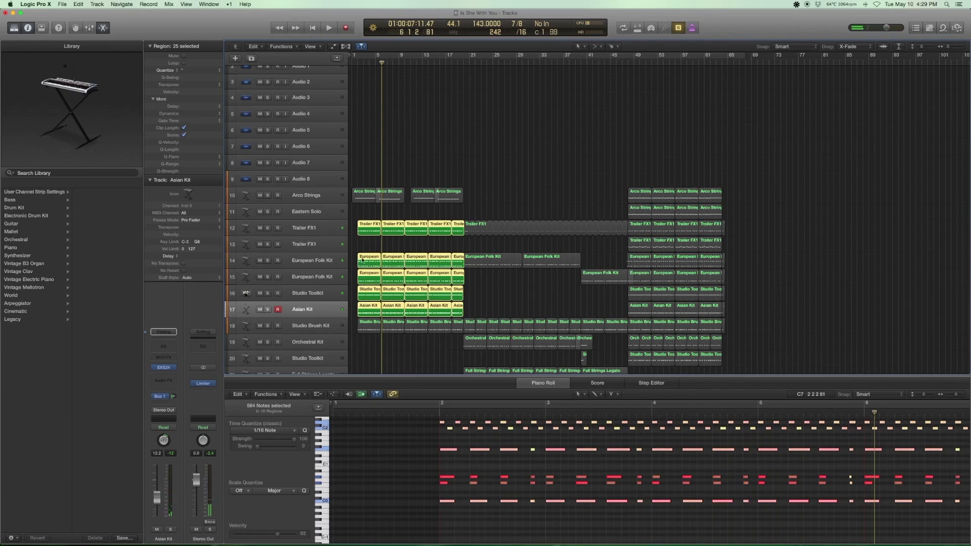
# Audition the Studio Brush Kit's bar-2 notes, then select all its regions and open its Enveloper plug-in.
pyautogui.scroll(-2, 374, 319)
pyautogui.moveTo(461, 323); pyautogui.dragTo(364, 306)
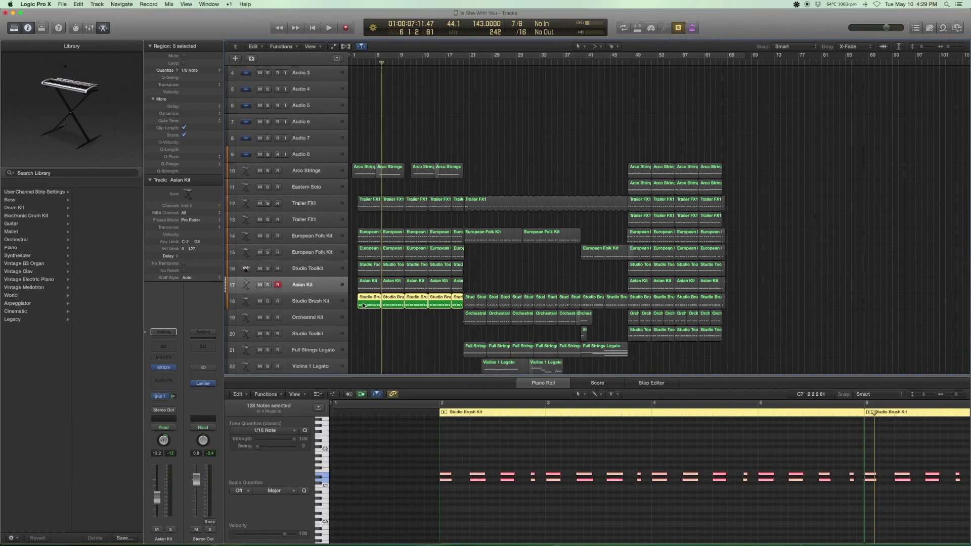
pyautogui.press(',')
pyautogui.press(',')
pyautogui.press(',')
pyautogui.press(',')
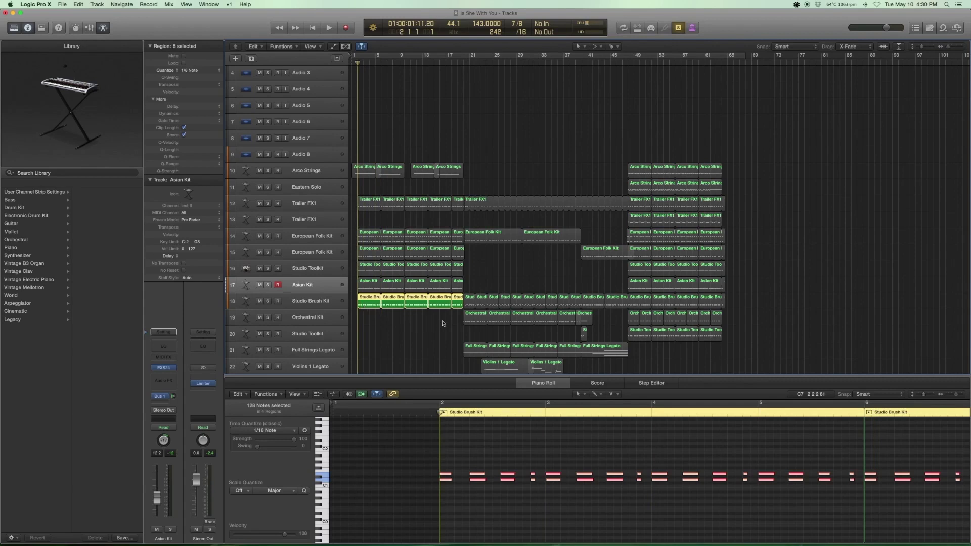
pyautogui.click(447, 479)
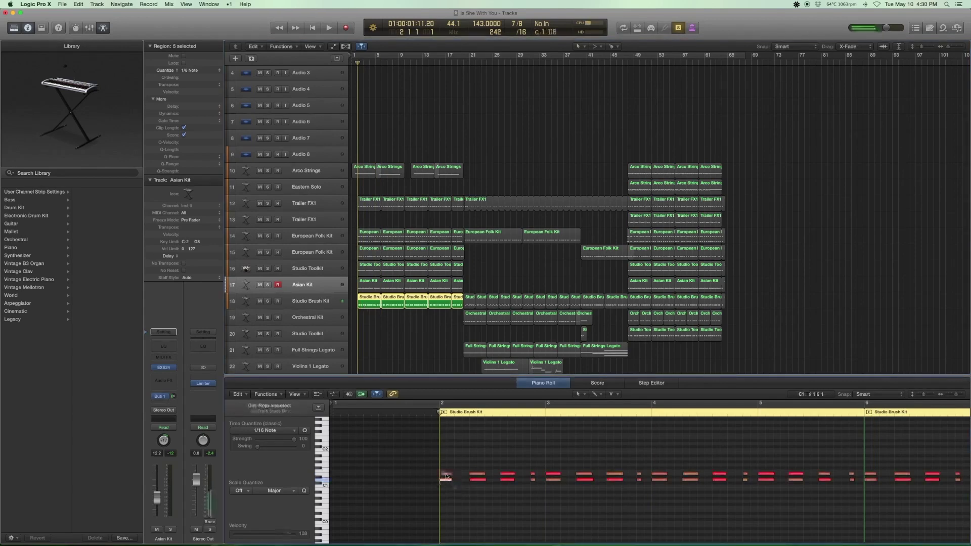
pyautogui.click(446, 474)
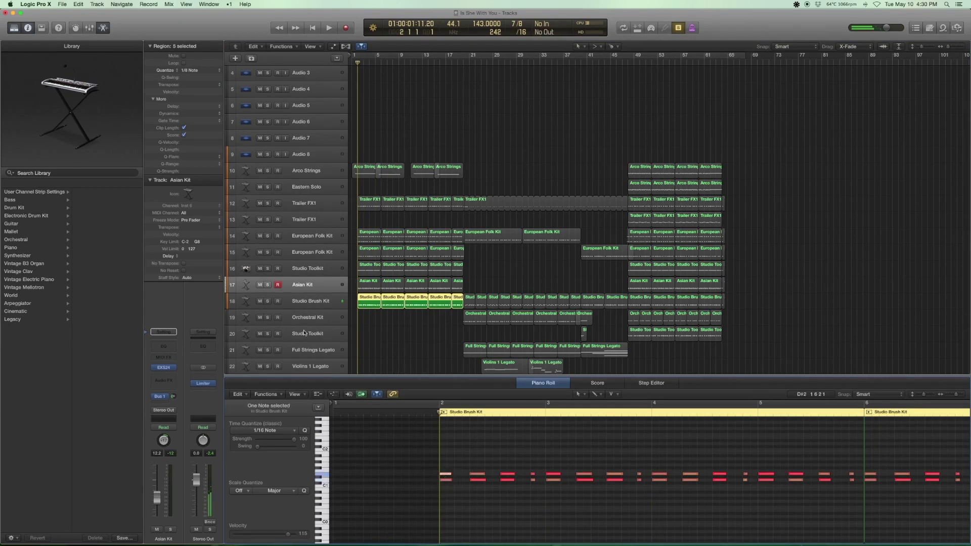
pyautogui.click(303, 300)
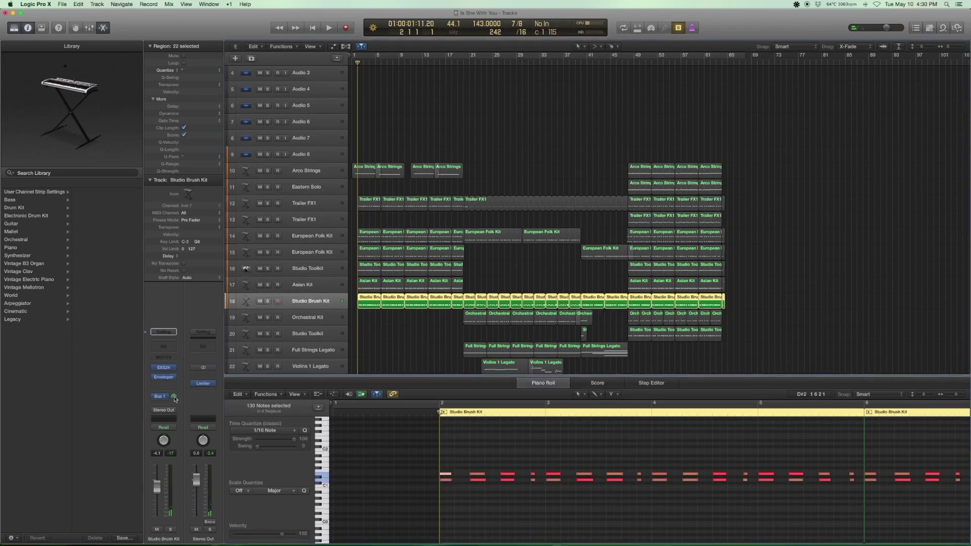
pyautogui.click(165, 377)
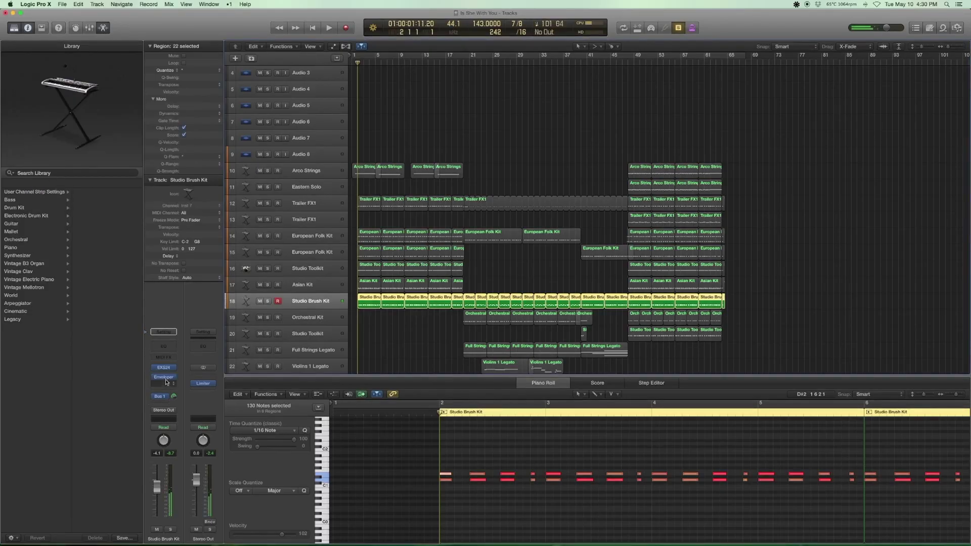
# On the Studio Brush Kit's Enveloper, raise the Gain to 100%, lower it again, then close it.
pyautogui.click(165, 377)
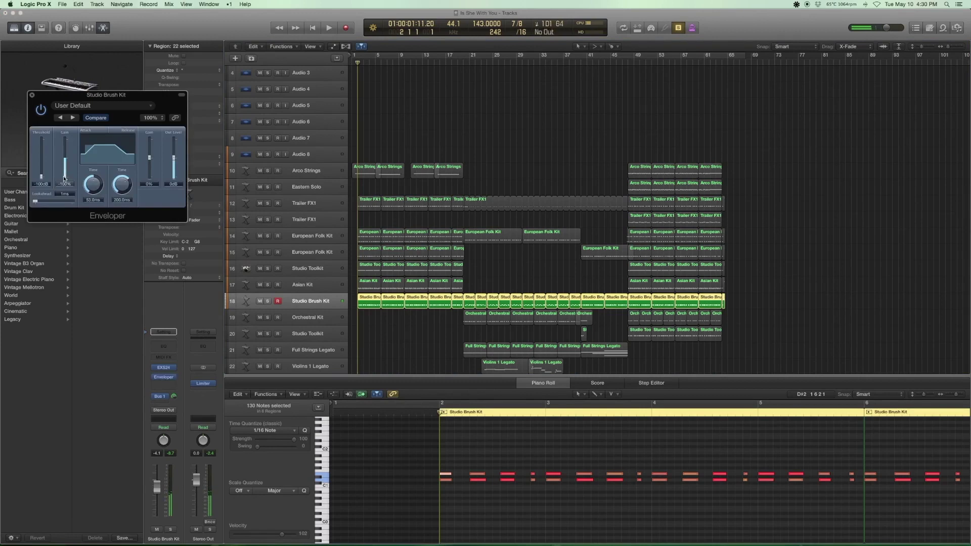
pyautogui.moveTo(64, 159); pyautogui.dragTo(62, 131)
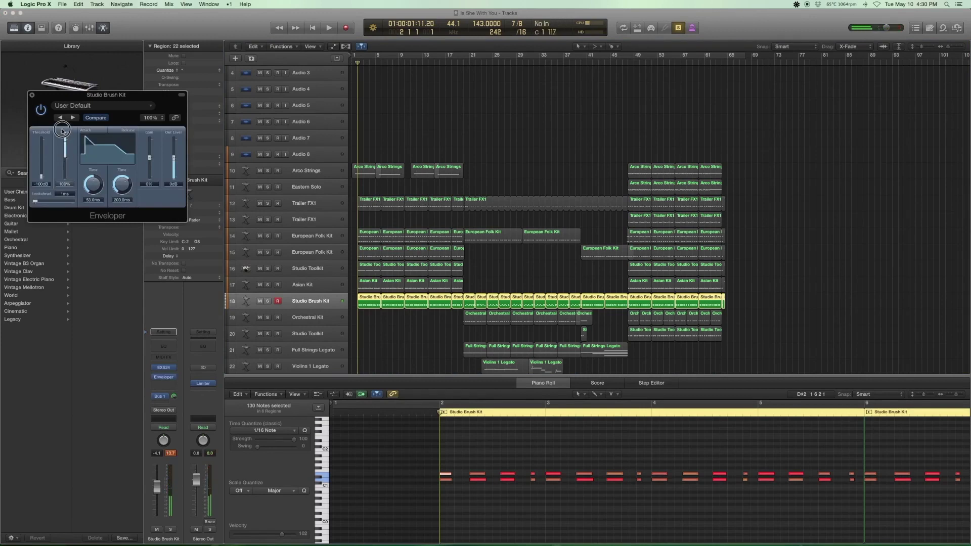
pyautogui.moveTo(62, 130); pyautogui.dragTo(59, 160)
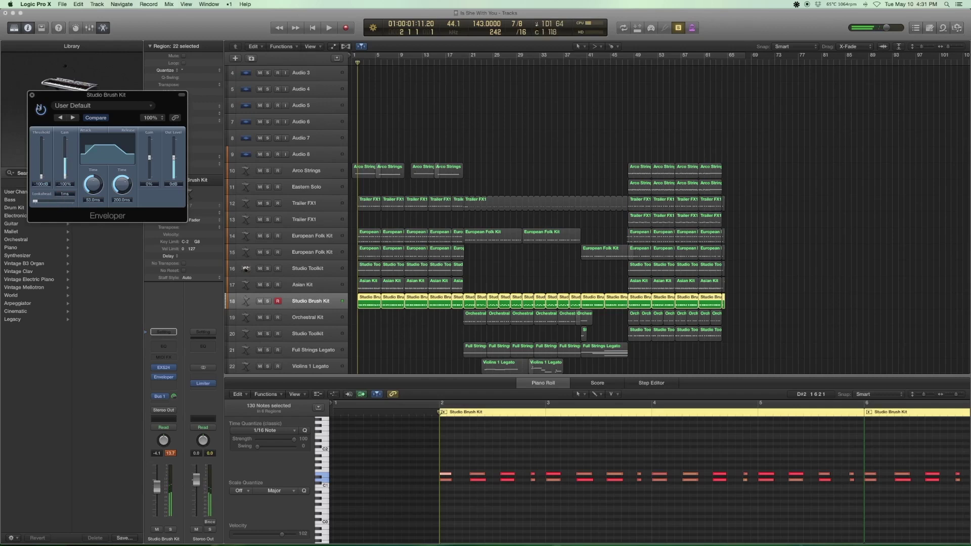
pyautogui.click(32, 95)
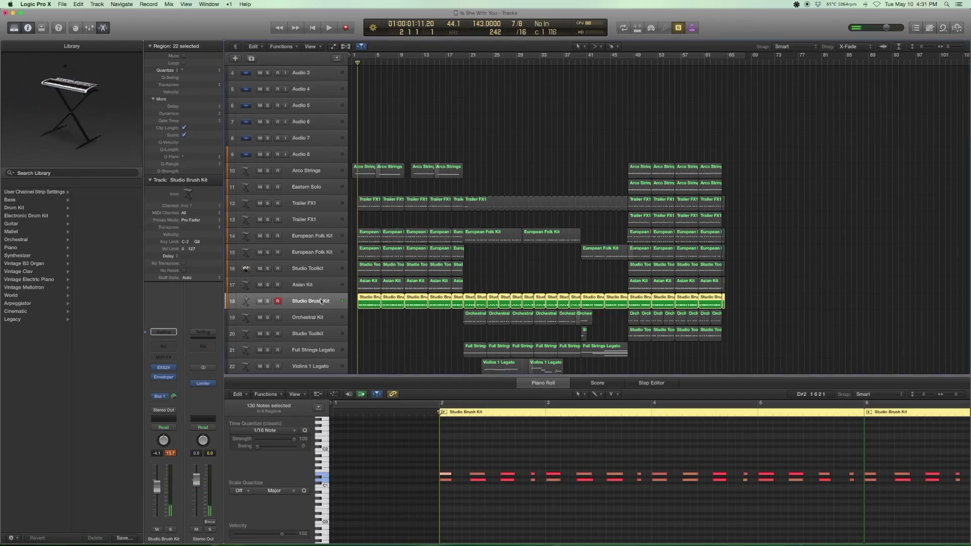
# Play the first intro regions across all tracks, then only those on tracks 15–18 from bar 2.
pyautogui.moveTo(430, 327); pyautogui.dragTo(355, 199)
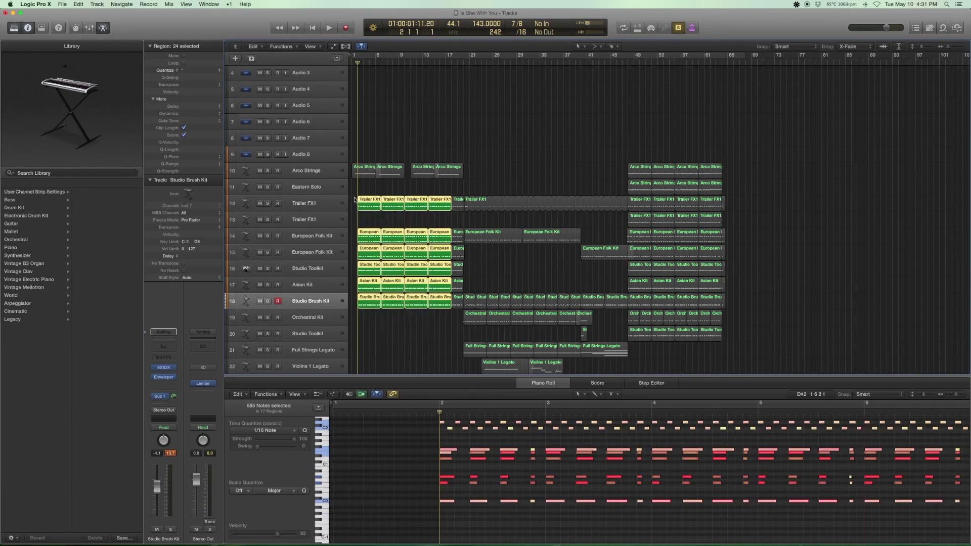
pyautogui.press('space')
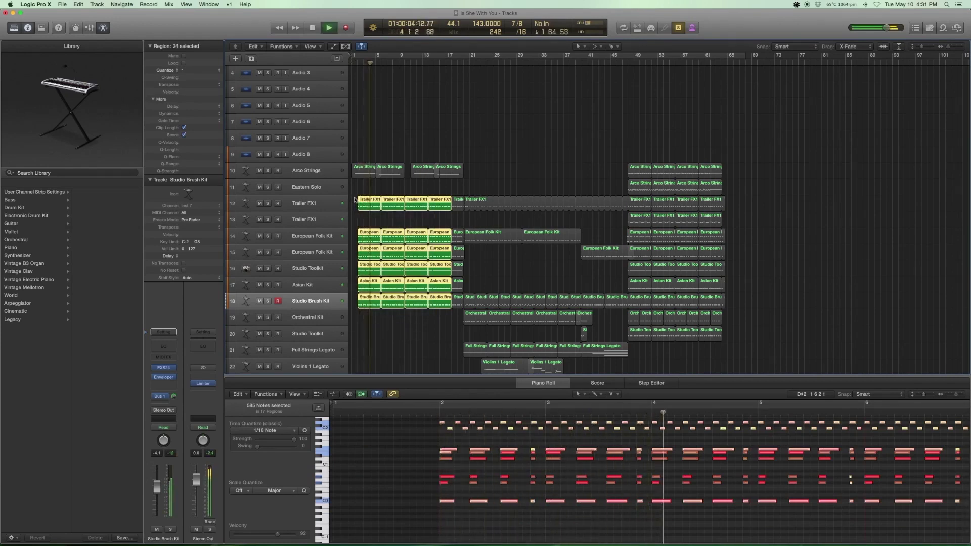
pyautogui.press('space')
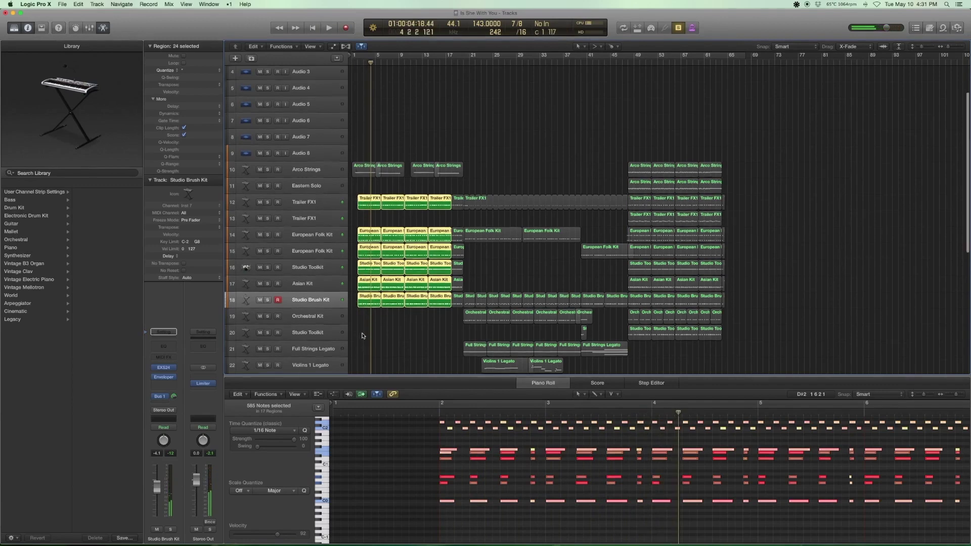
pyautogui.moveTo(362, 329); pyautogui.dragTo(359, 254)
pyautogui.press(',')
pyautogui.press(',')
pyautogui.press(',')
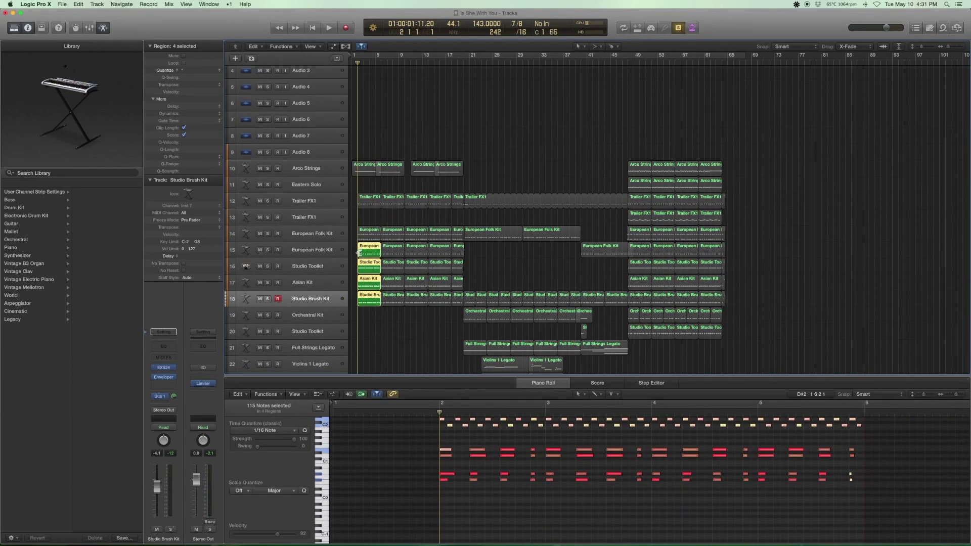
pyautogui.press('space')
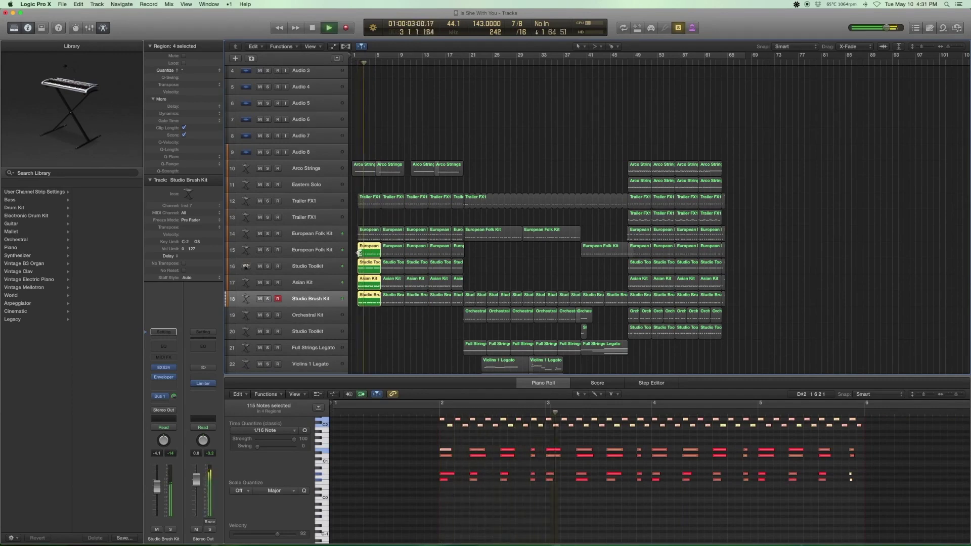
pyautogui.press('space')
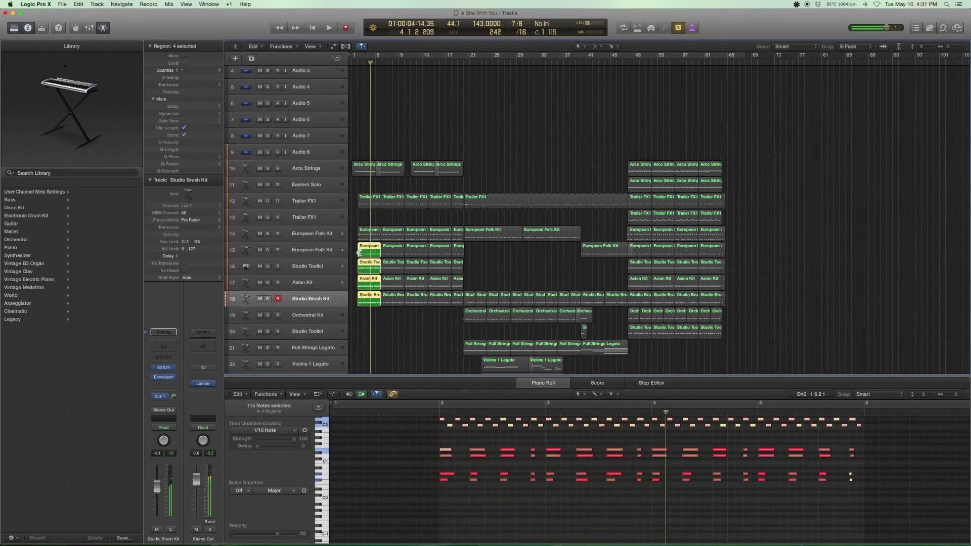
# Play European Folk Kit with Studio Brush Kit, then the folk kit alone, then both again.
pyautogui.click(359, 253)
pyautogui.keyDown('shift'); pyautogui.click(367, 302); pyautogui.keyUp('shift')
pyautogui.hotkey('shift', 'space')
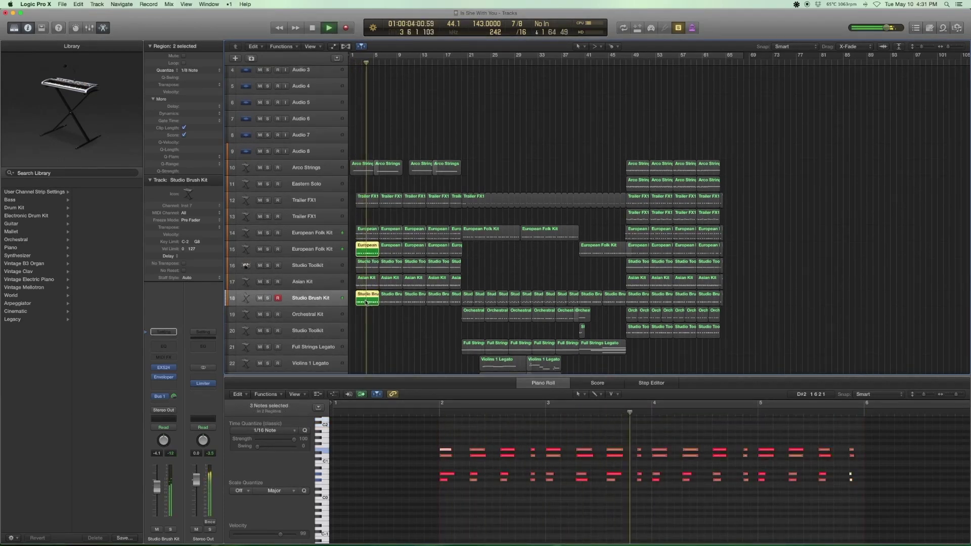
pyautogui.press('space')
pyautogui.keyDown('shift'); pyautogui.click(366, 302); pyautogui.keyUp('shift')
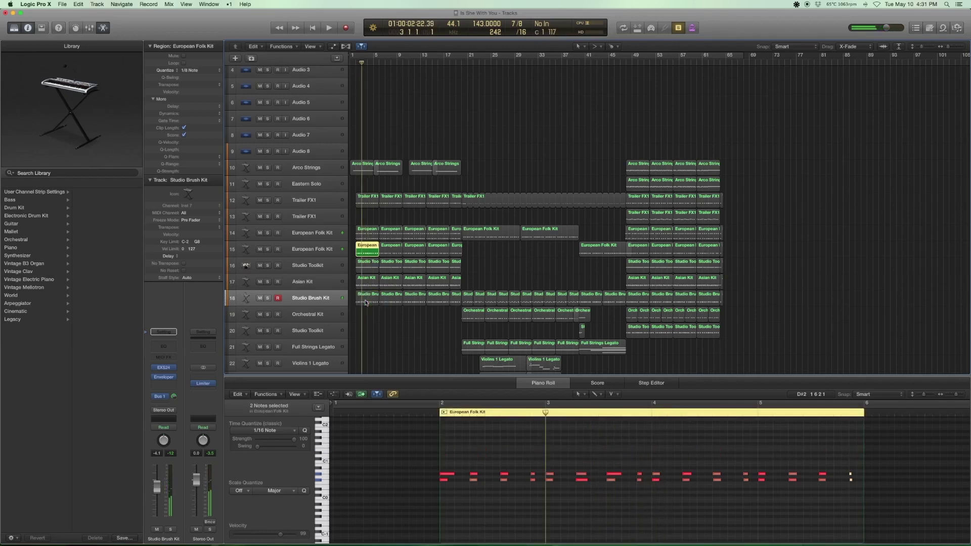
pyautogui.press('space')
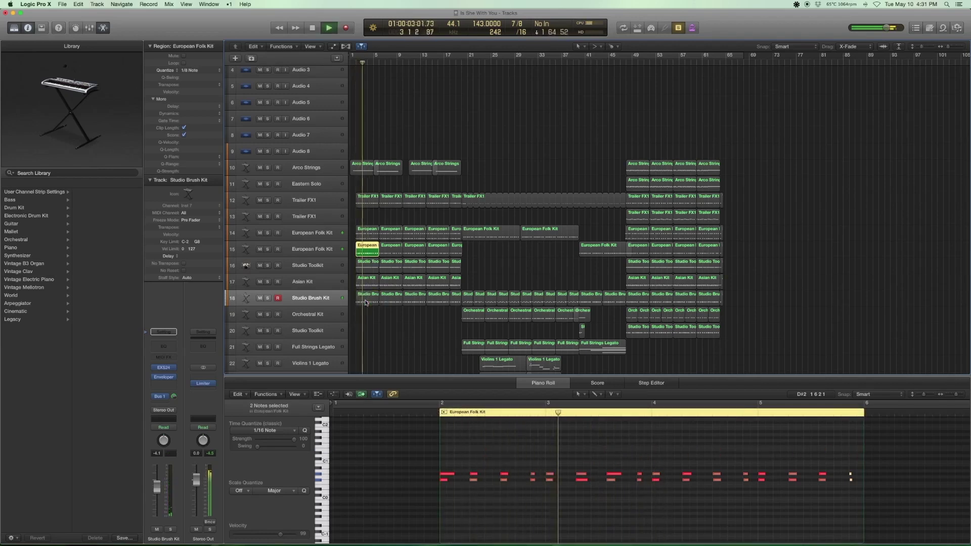
pyautogui.press('space')
pyautogui.keyDown('shift'); pyautogui.click(366, 302); pyautogui.keyUp('shift')
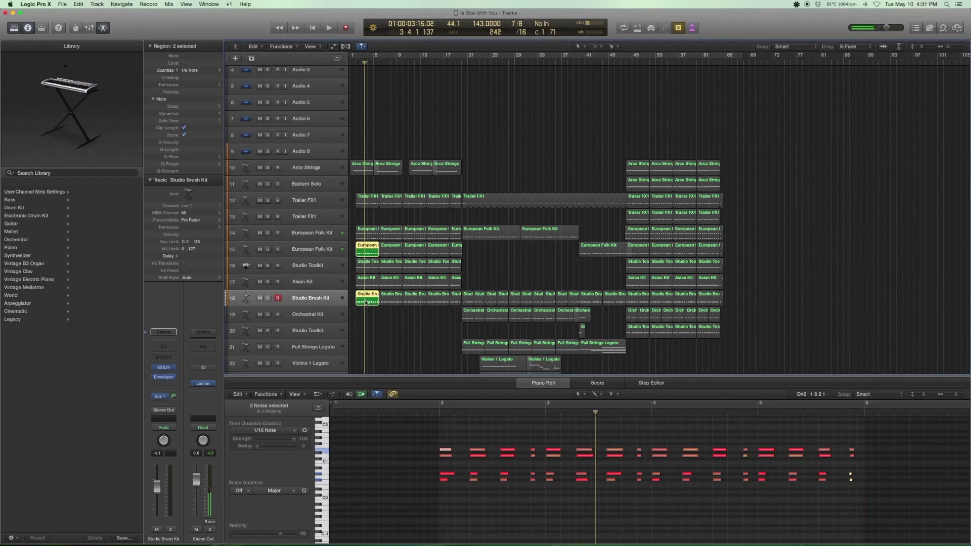
pyautogui.press('space')
pyautogui.press('space')
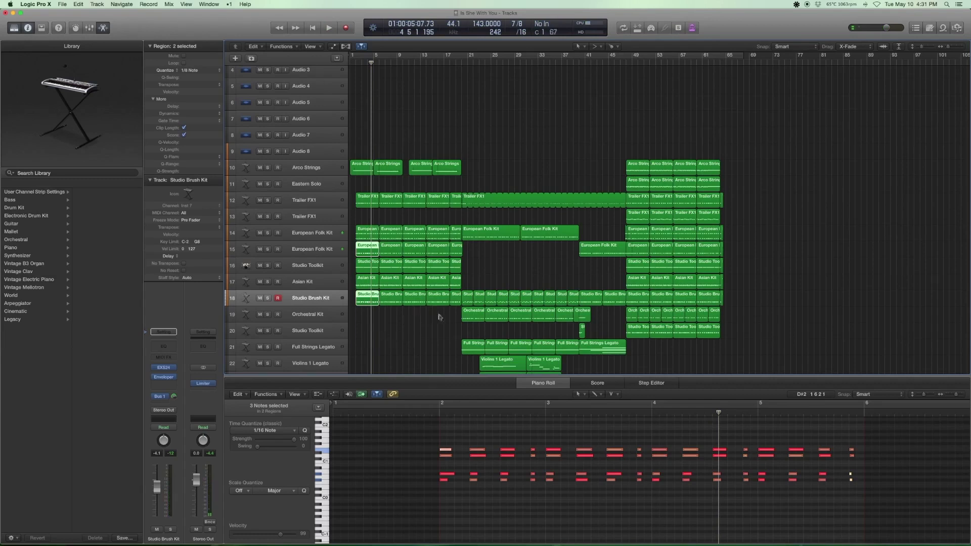
pyautogui.hscroll(-1, 369, 252)
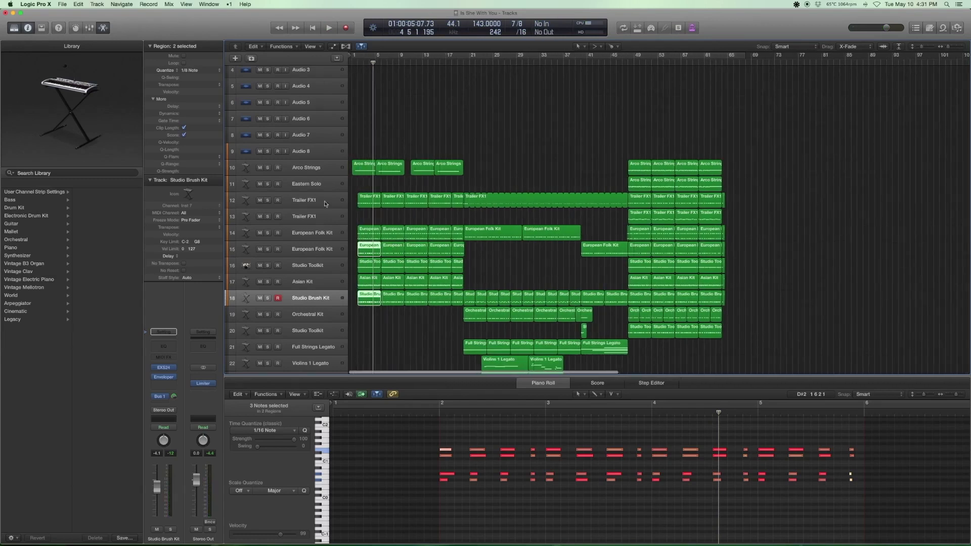
# Play the whole intro selection on tracks 11–19, now including the brush kit.
pyautogui.moveTo(365, 183); pyautogui.dragTo(454, 320)
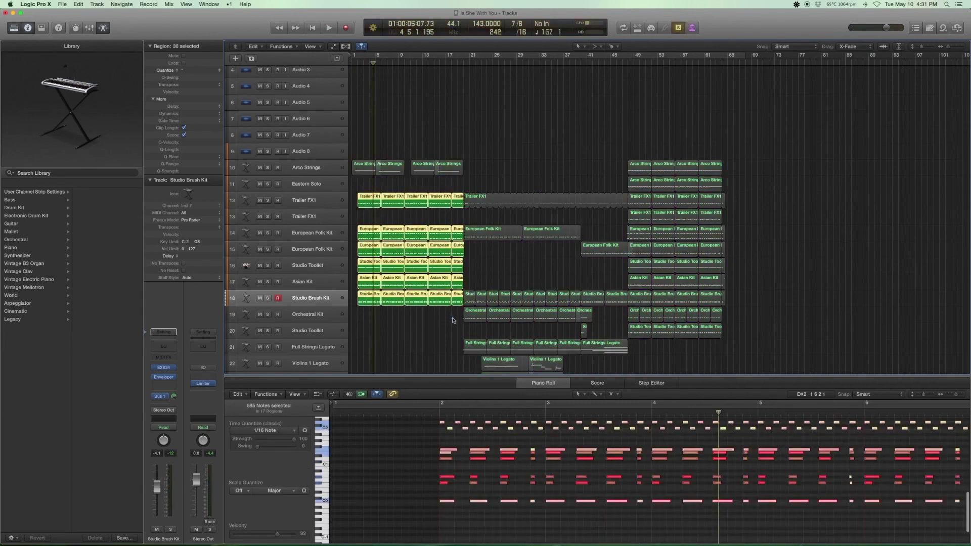
pyautogui.press('space')
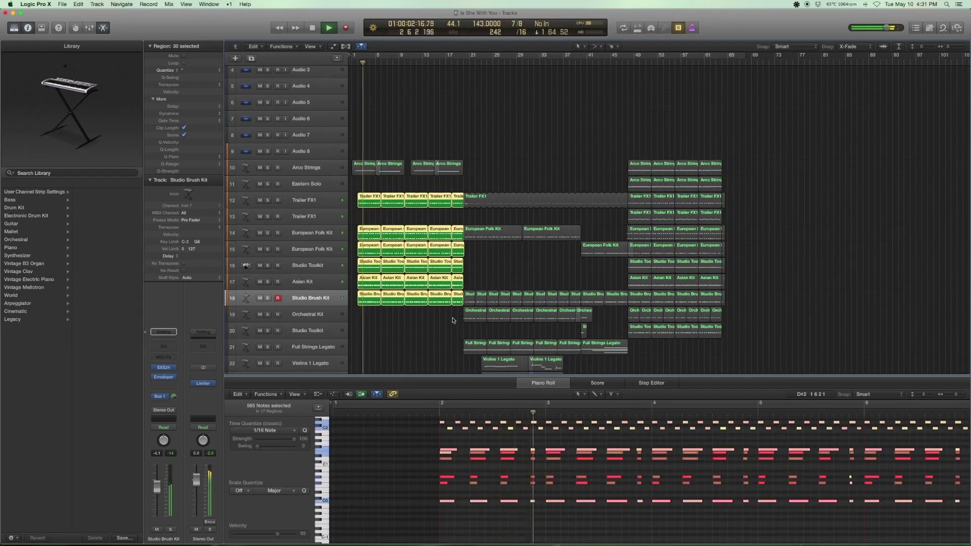
pyautogui.press('space')
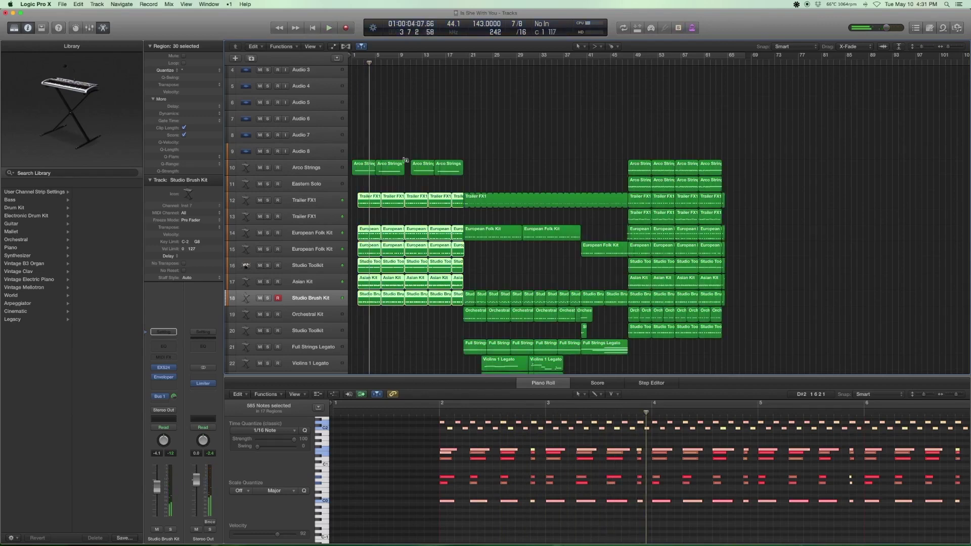
pyautogui.scroll(-2, 450, 218)
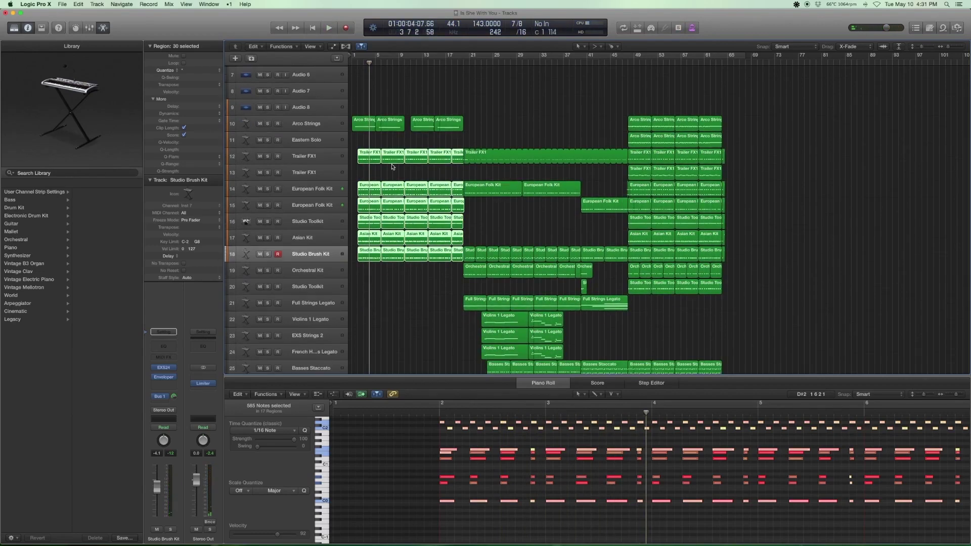
# Select the Arco Strings track, rewind to the song start, and show its Pop Strings patch in the Library.
pyautogui.click(310, 142)
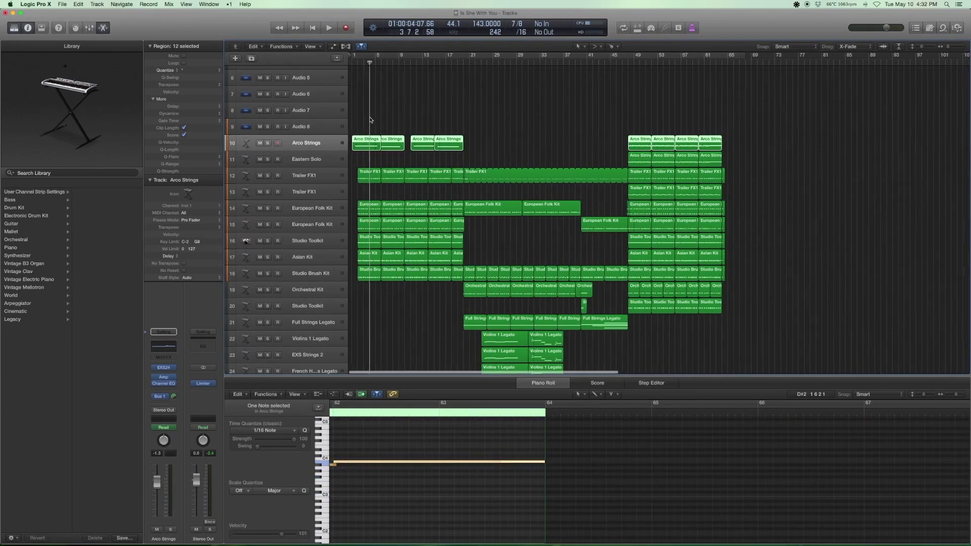
pyautogui.press('Return')
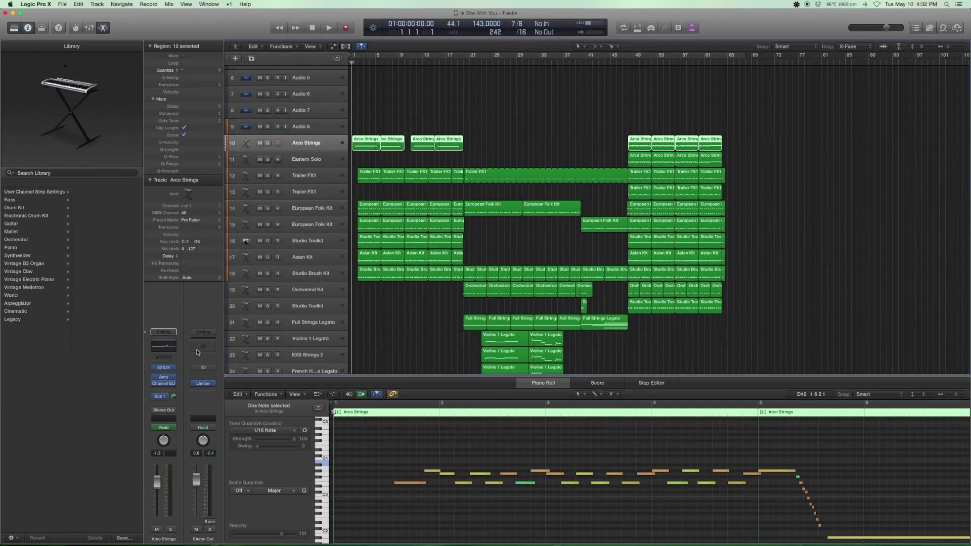
pyautogui.click(145, 370)
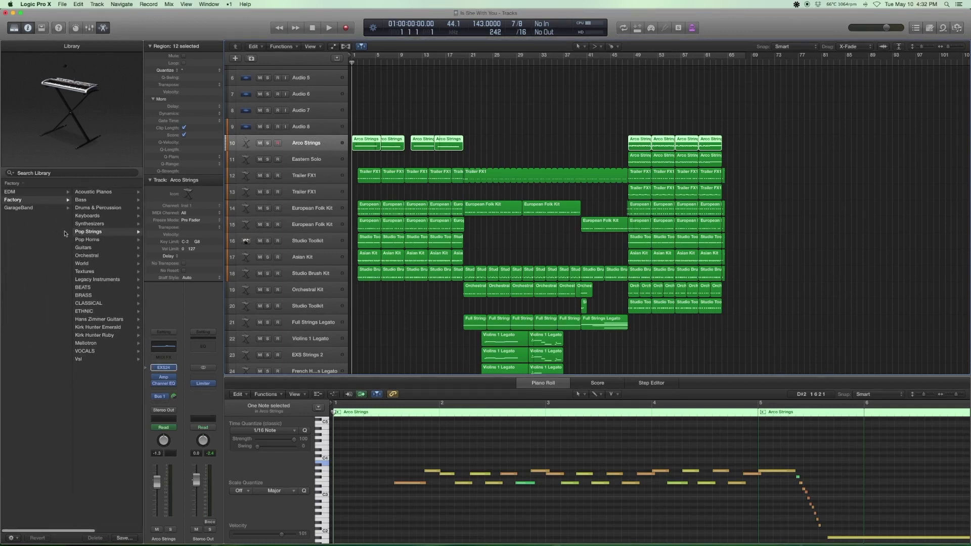
pyautogui.click(92, 232)
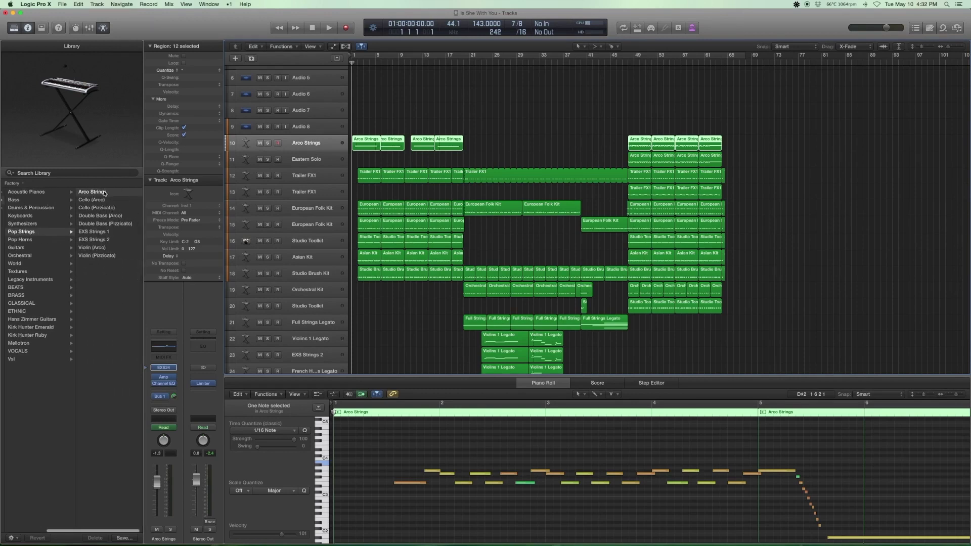
# Toggle the Amp Designer insert on the Arco Strings channel strip.
pyautogui.moveTo(166, 386)
pyautogui.click(154, 378)
pyautogui.moveTo(154, 397)
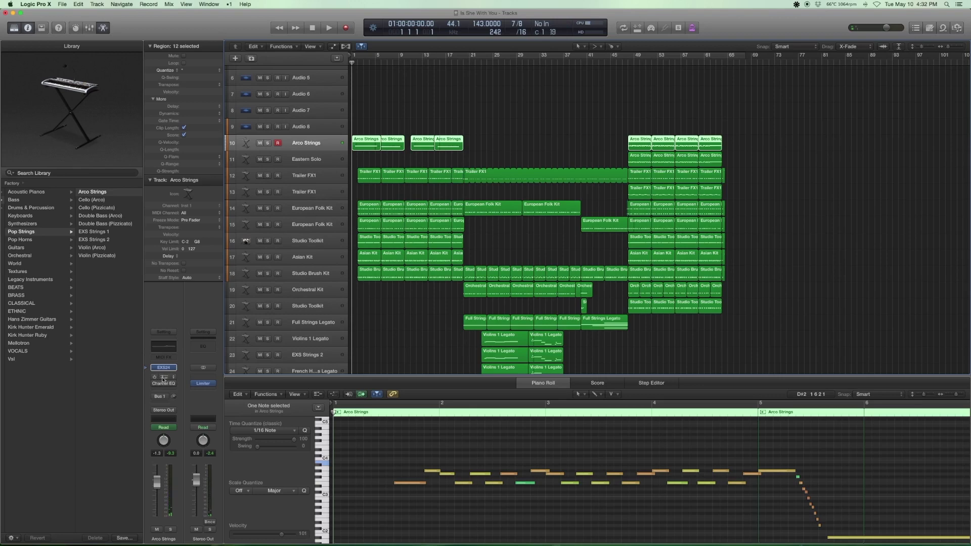
# Open Arco Strings' Amp Designer and browse its preset categories from Midrange Shine.
pyautogui.click(161, 378)
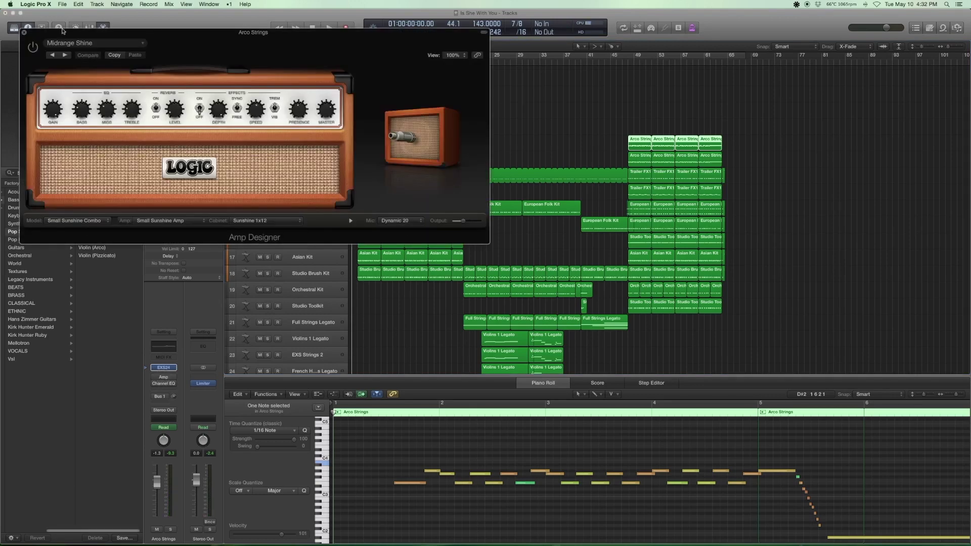
pyautogui.click(77, 41)
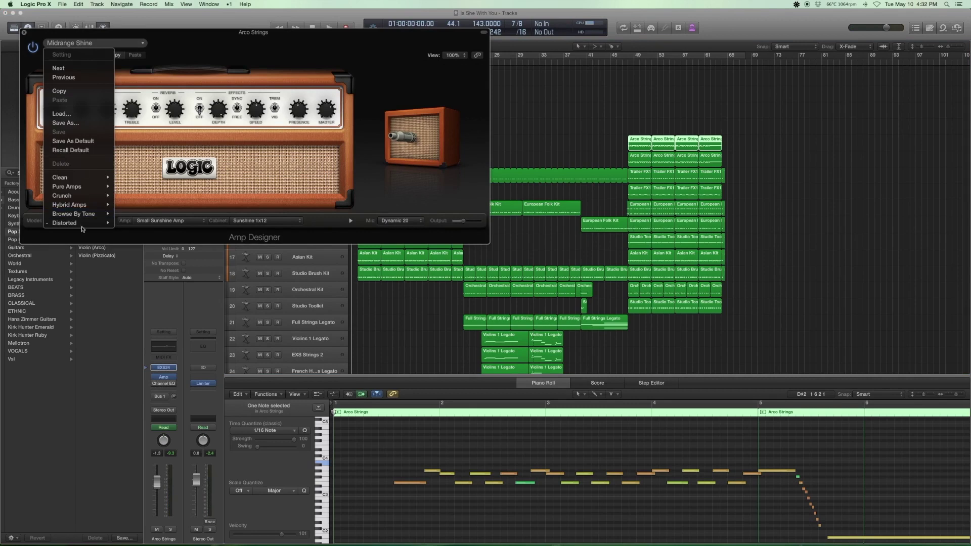
pyautogui.moveTo(83, 224)
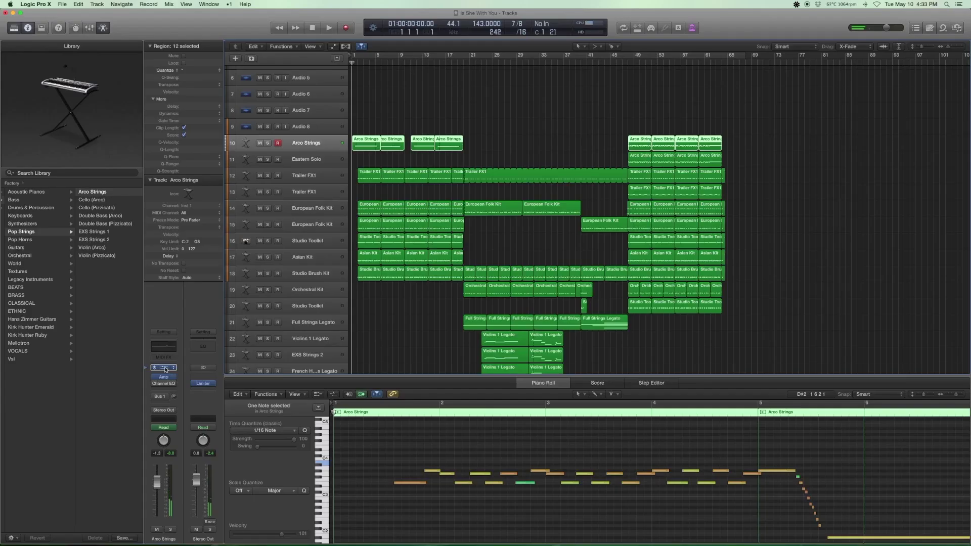
pyautogui.click(164, 368)
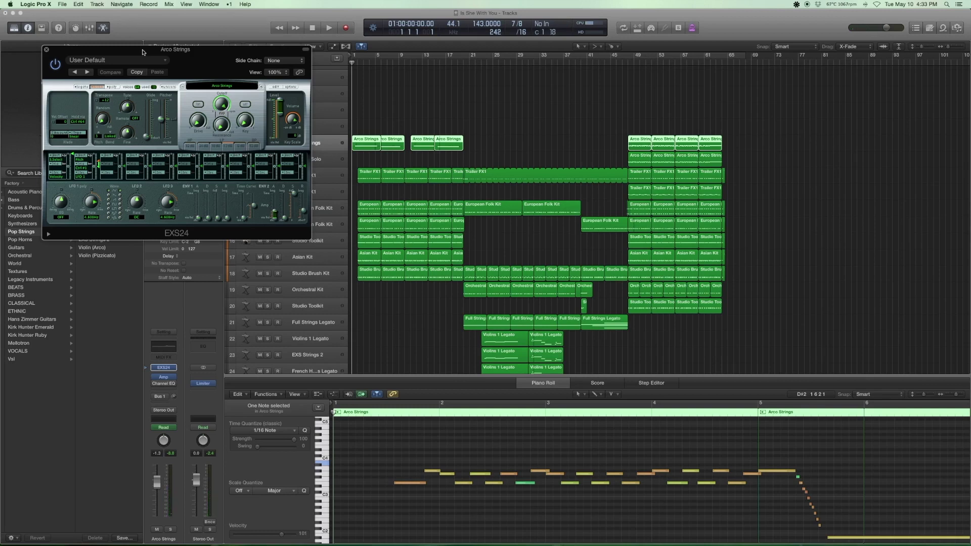
pyautogui.click(147, 136)
pyautogui.moveTo(123, 52); pyautogui.dragTo(127, 64)
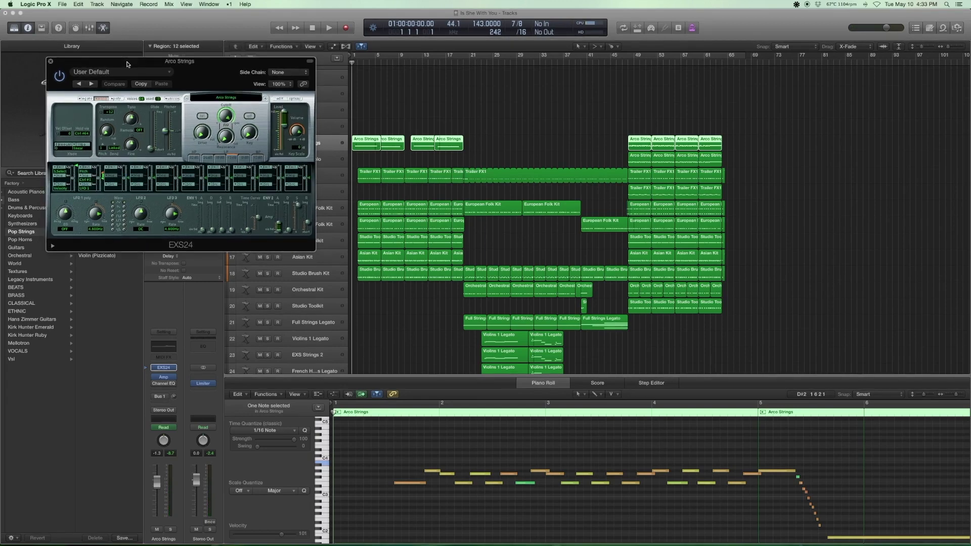
pyautogui.click(51, 62)
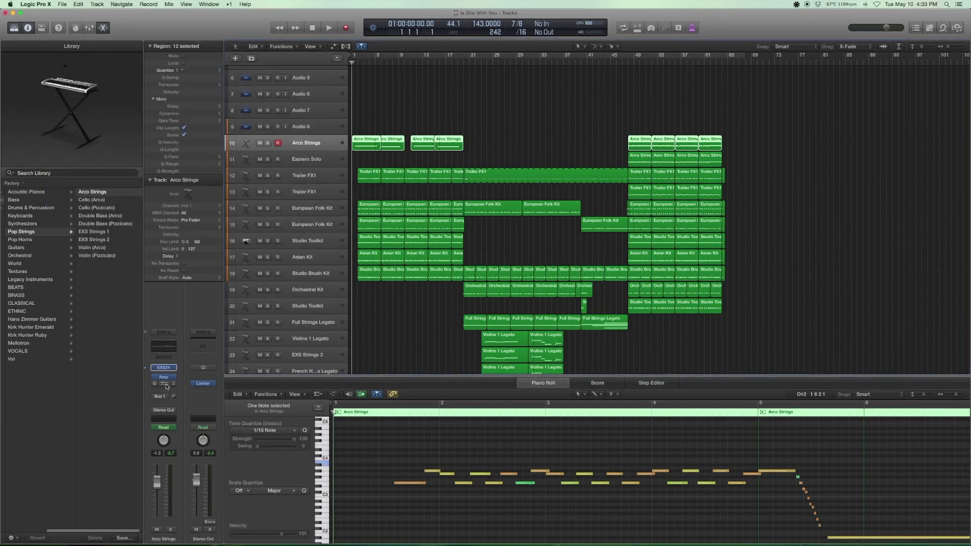
pyautogui.click(166, 368)
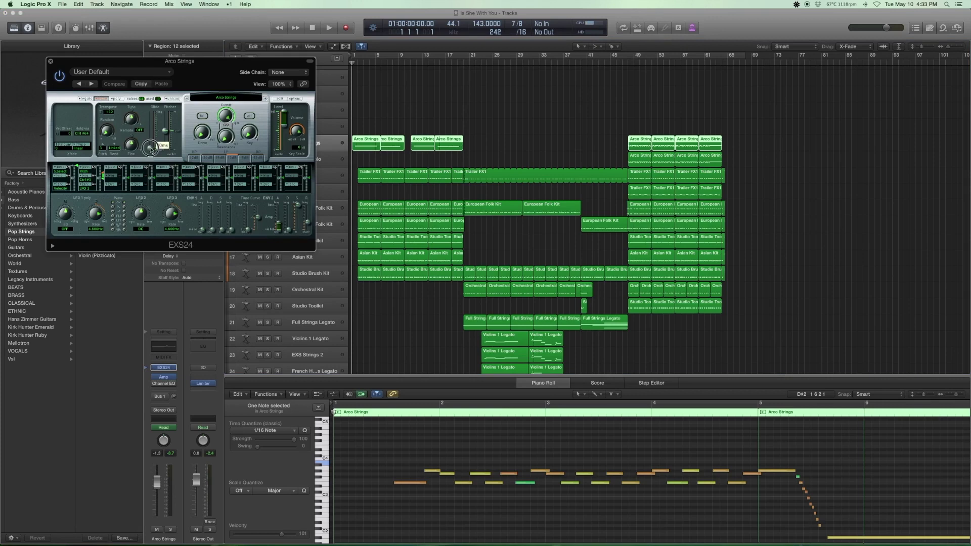
pyautogui.click(50, 62)
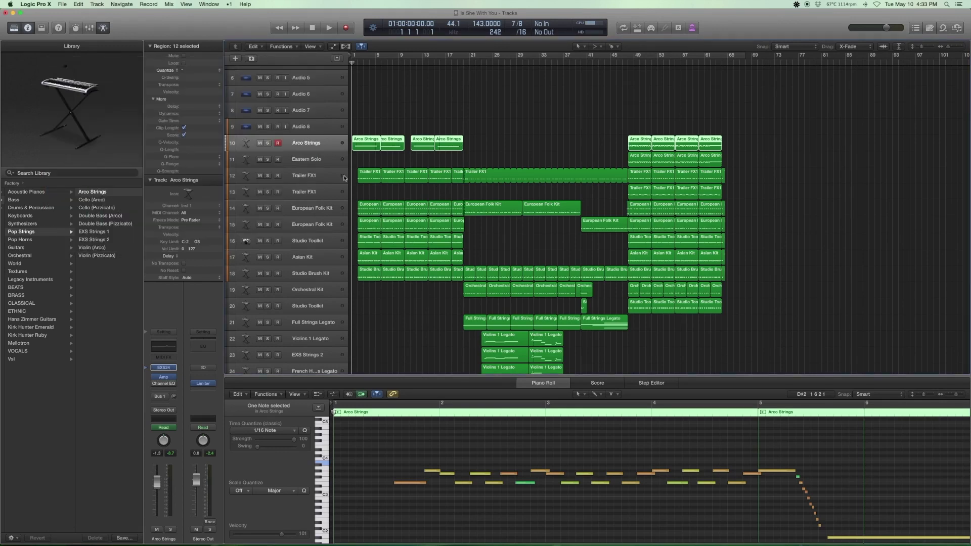
pyautogui.click(165, 369)
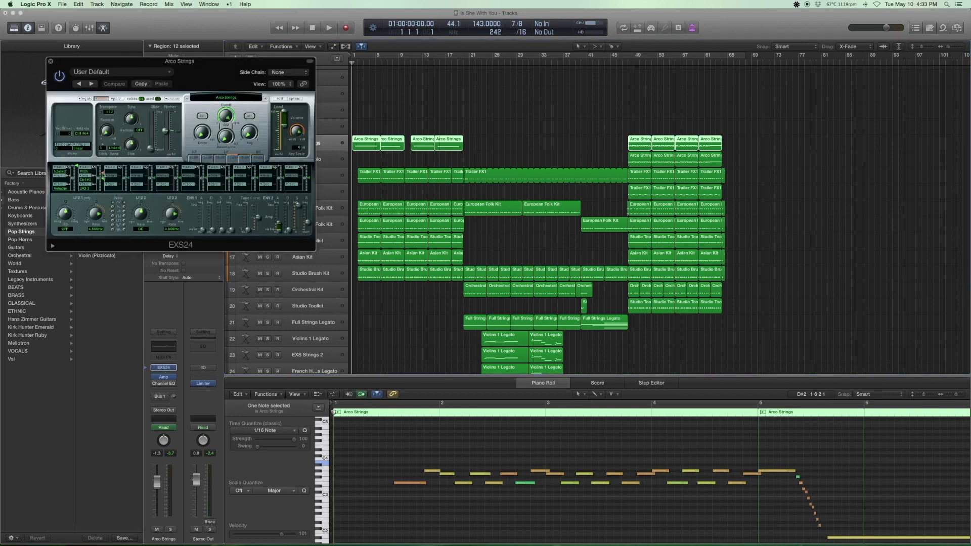
pyautogui.click(102, 149)
pyautogui.click(104, 151)
pyautogui.click(51, 63)
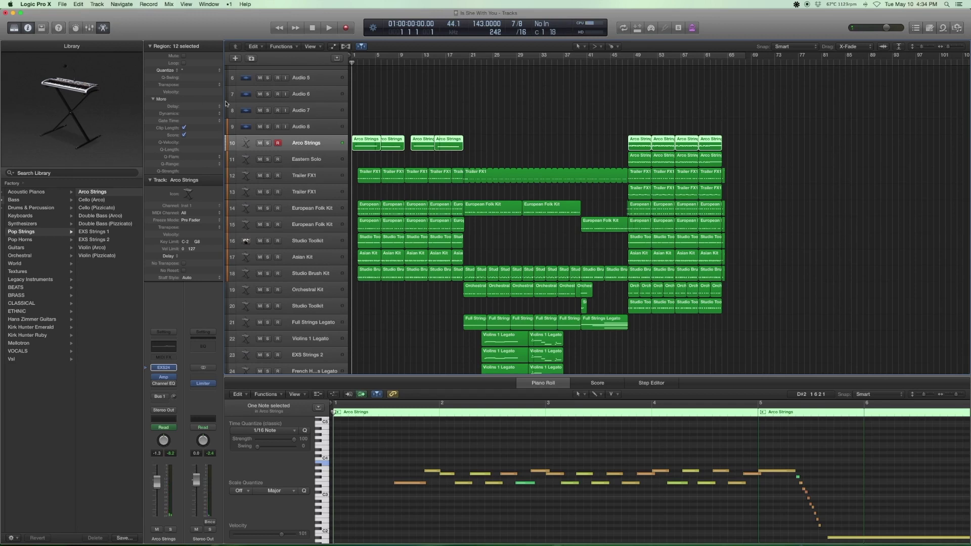
# Show the Arco Strings Channel EQ, with boosts near 1620 Hz and 7900 Hz, and its Bus 1 reverb send.
pyautogui.click(367, 123)
pyautogui.moveTo(154, 384)
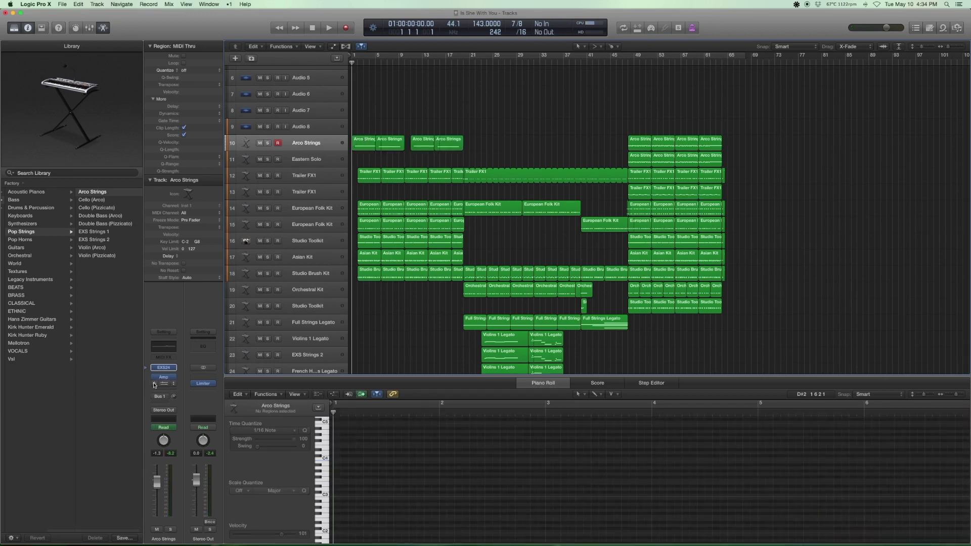
pyautogui.click(161, 386)
pyautogui.click(174, 398)
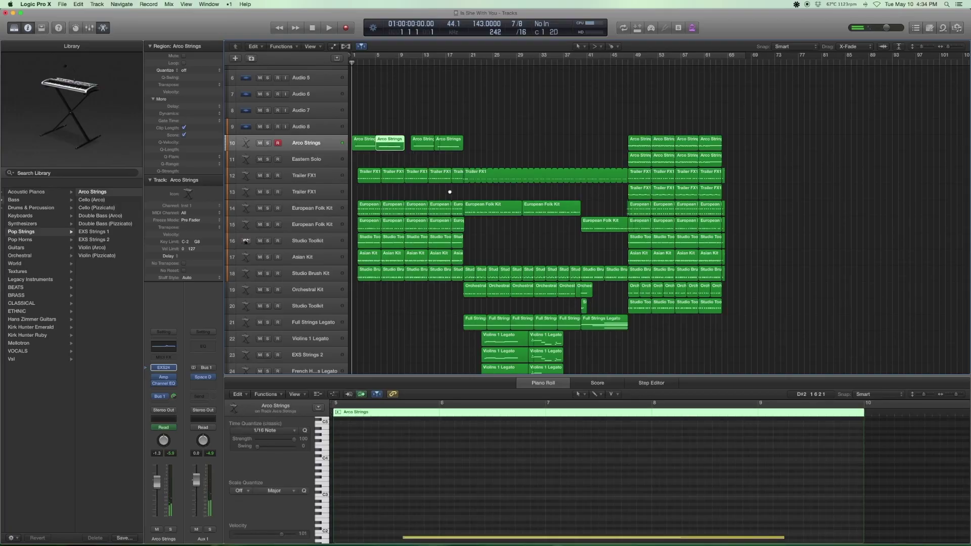
# Zoom in on the selected Arco Strings region, then solo it and play it.
pyautogui.press('z')
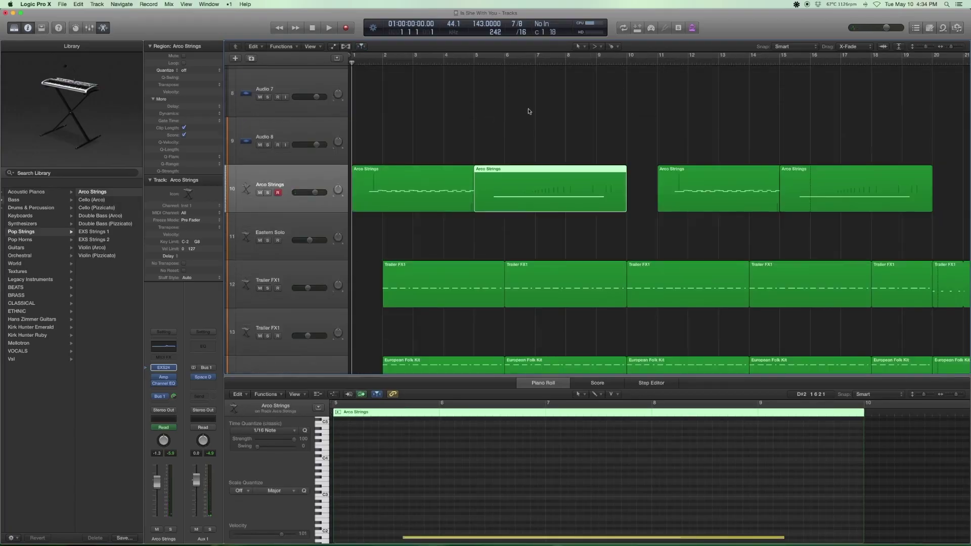
pyautogui.hotkey('ctrl', 's')
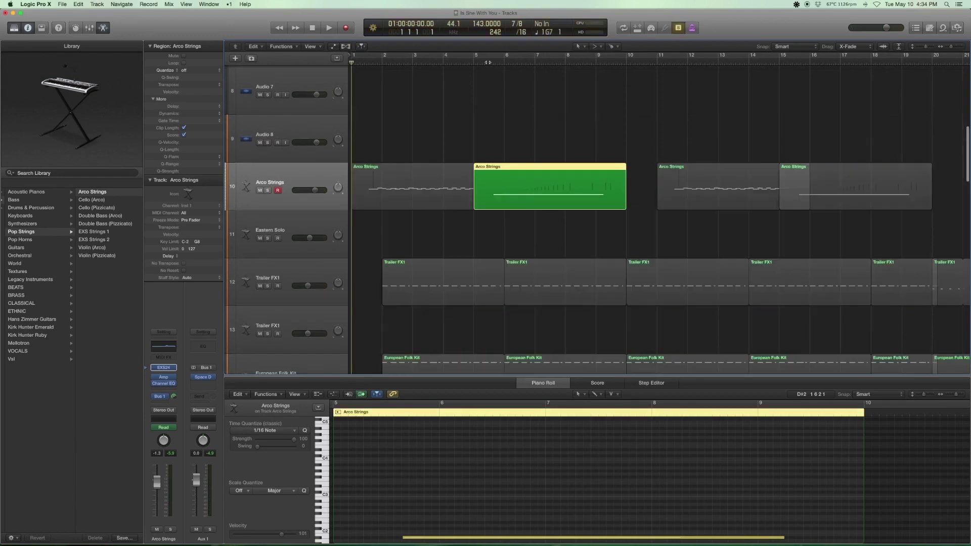
pyautogui.press('space')
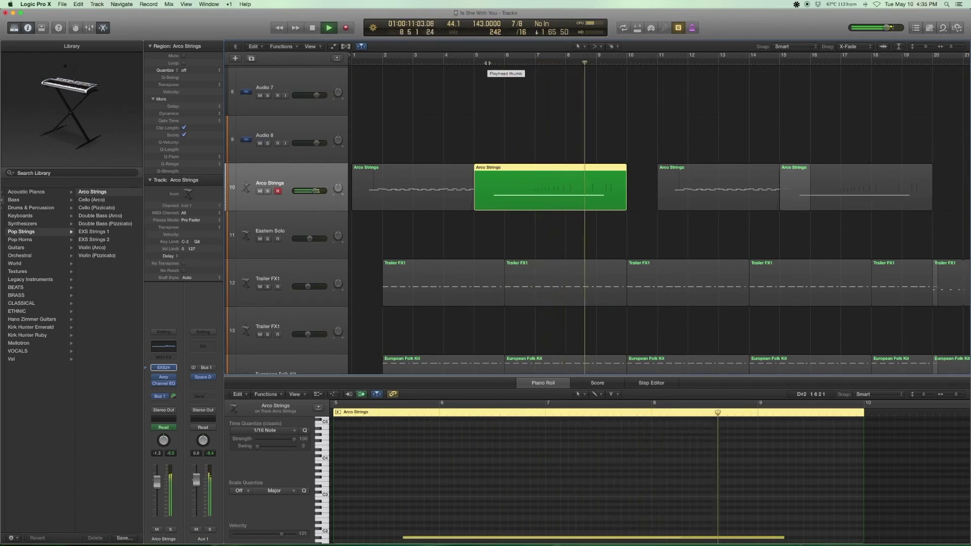
pyautogui.press('space')
pyautogui.press('super+a')
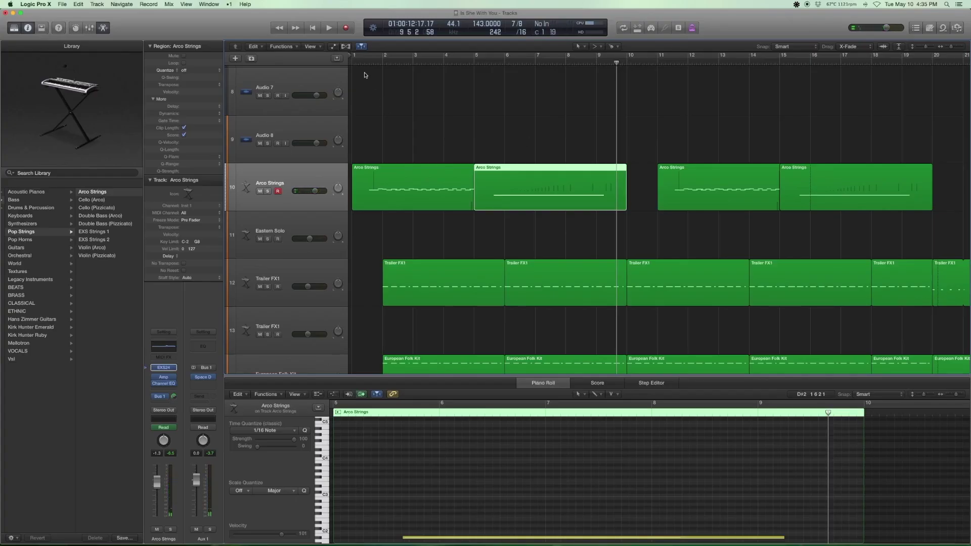
# Solo the first two Arco Strings regions and play them from the start, then add the later regions.
pyautogui.moveTo(411, 103); pyautogui.dragTo(586, 197)
pyautogui.hotkey('ctrl', 's')
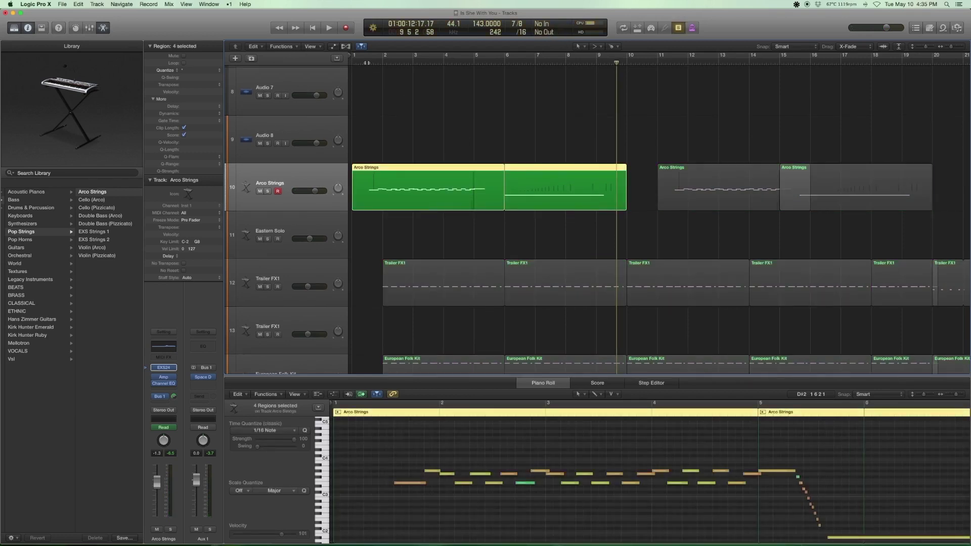
pyautogui.hotkey('shift', 'space')
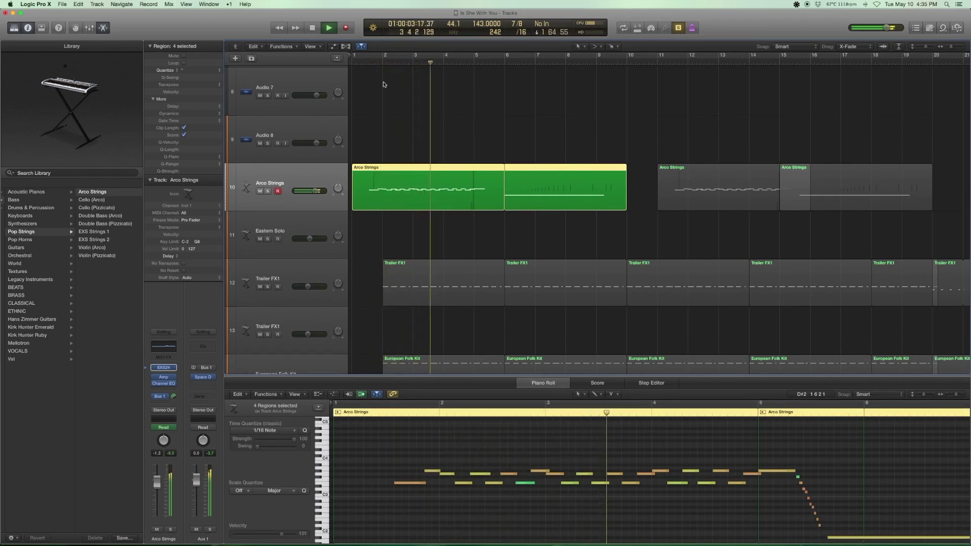
pyautogui.hscroll(2, 518, 136)
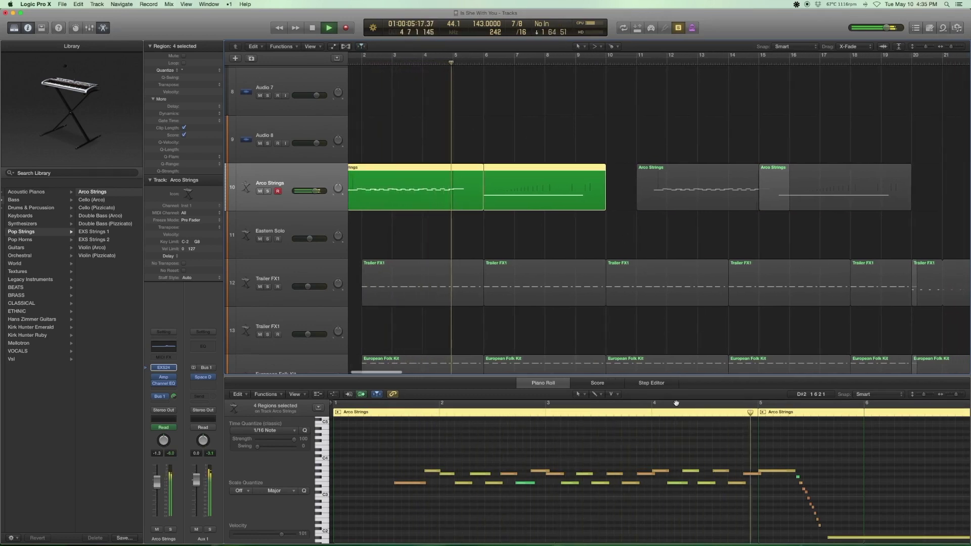
pyautogui.hscroll(3, 663, 455)
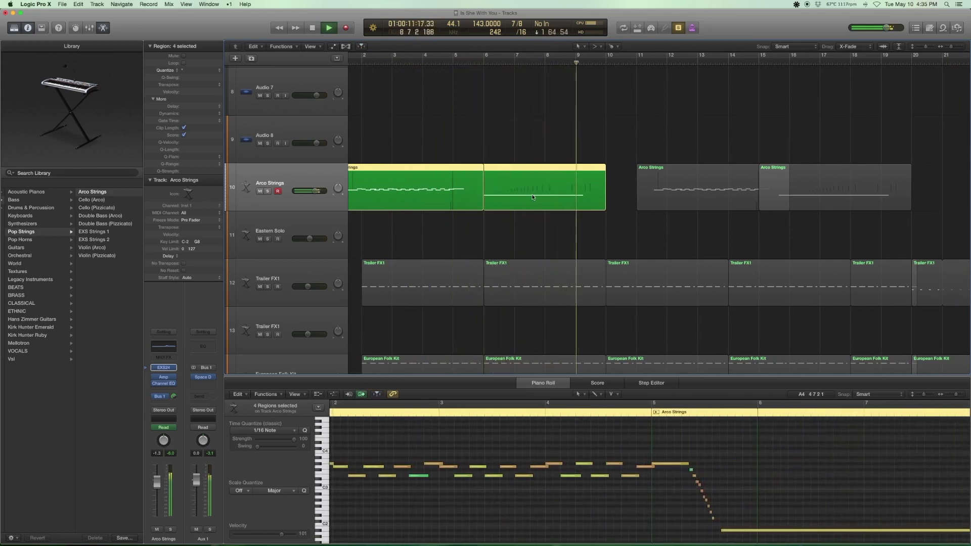
pyautogui.press('space')
pyautogui.hscroll(-2, 496, 120)
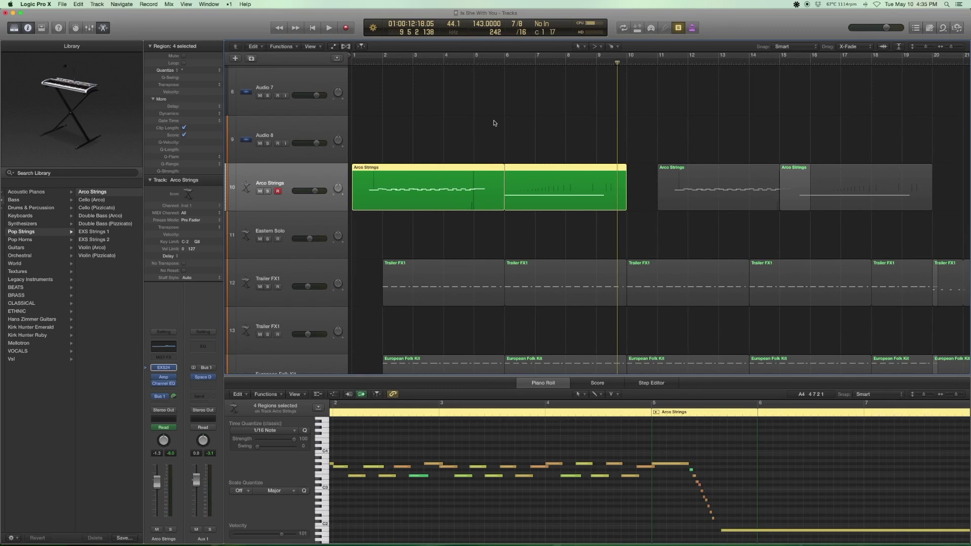
pyautogui.click(289, 172)
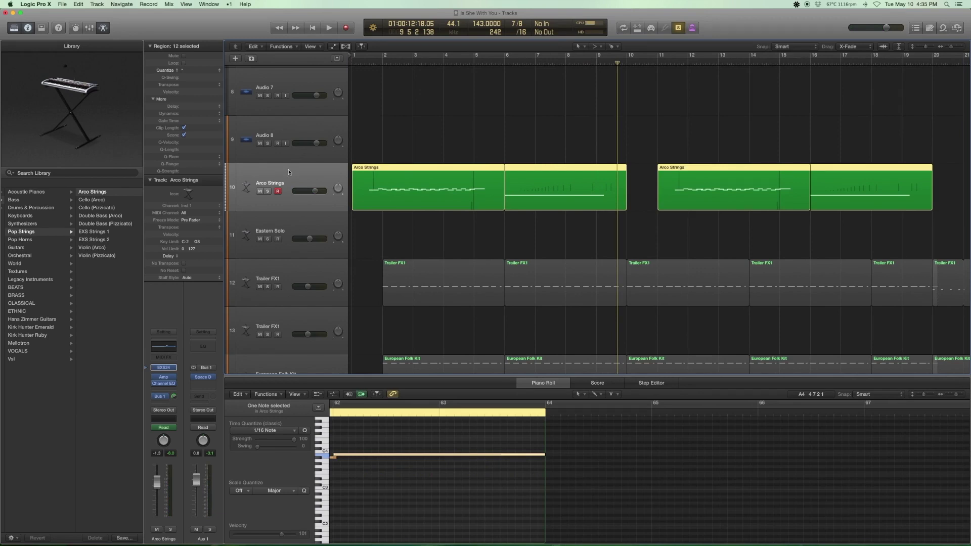
# Turn solo off, zoom out, and play the full arrangement from the beginning.
pyautogui.scroll(-1, 342, 138)
pyautogui.scroll(1, 364, 65)
pyautogui.hotkey('ctrl', 's')
pyautogui.press('z')
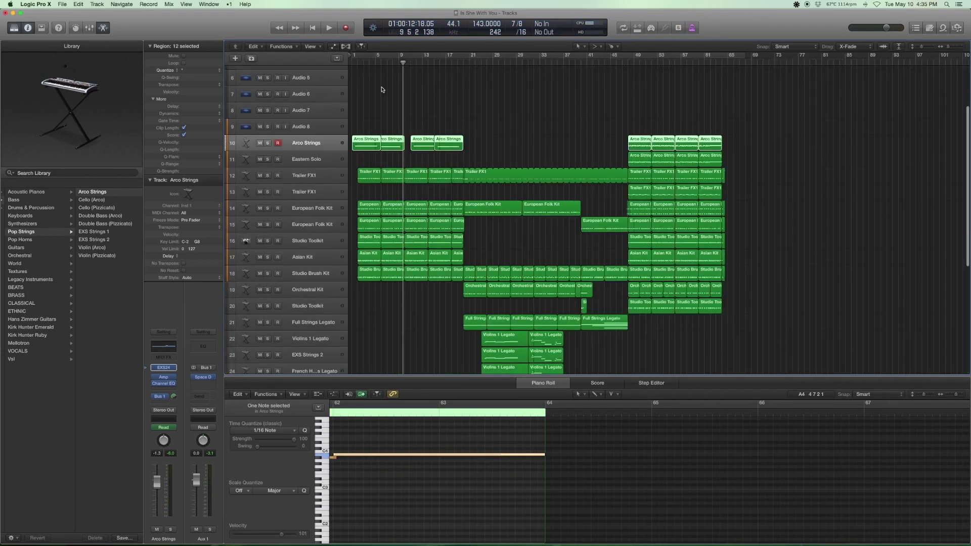
pyautogui.press('Return')
pyautogui.press('space')
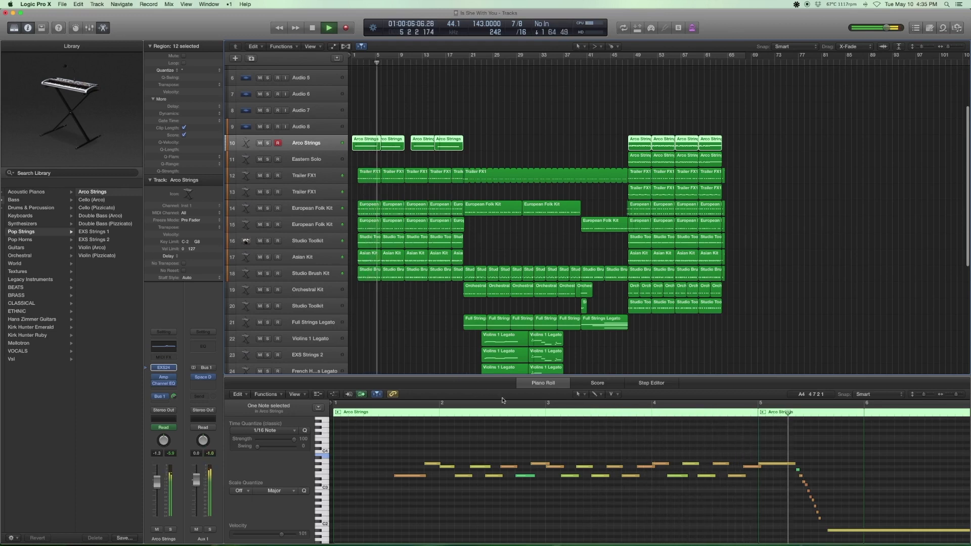
# Move the playhead to bar 20 and select the Full Strings Legato track.
pyautogui.hscroll(5, 502, 342)
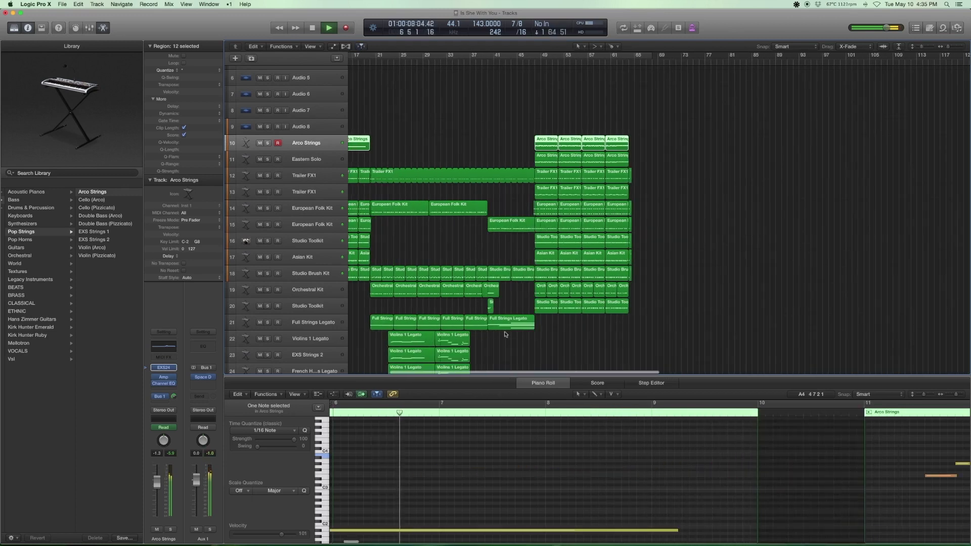
pyautogui.hscroll(-5, 504, 334)
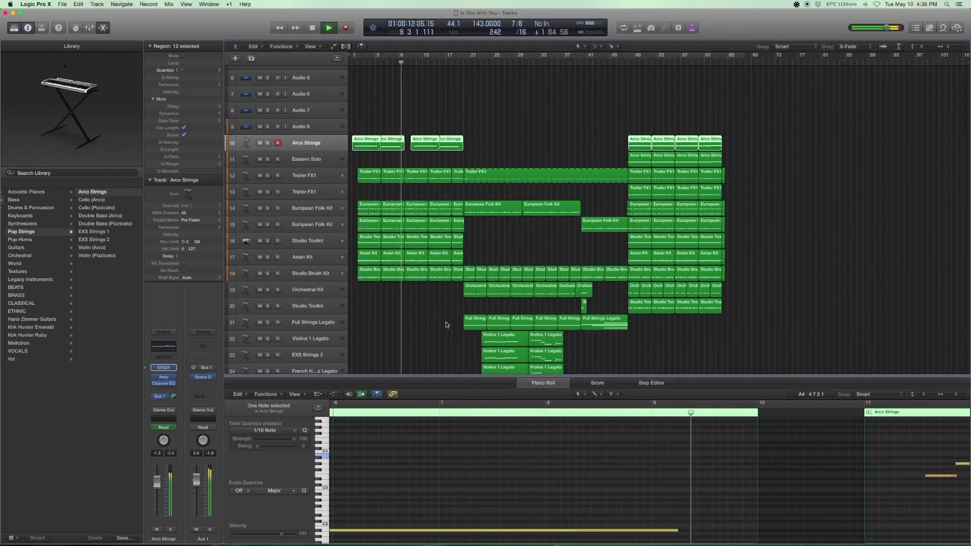
pyautogui.scroll(-2, 461, 181)
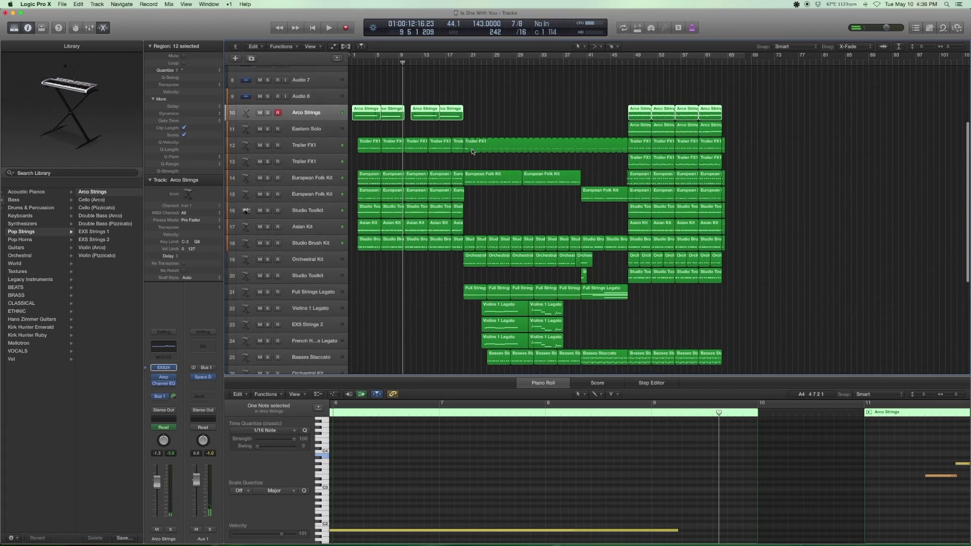
pyautogui.click(462, 63)
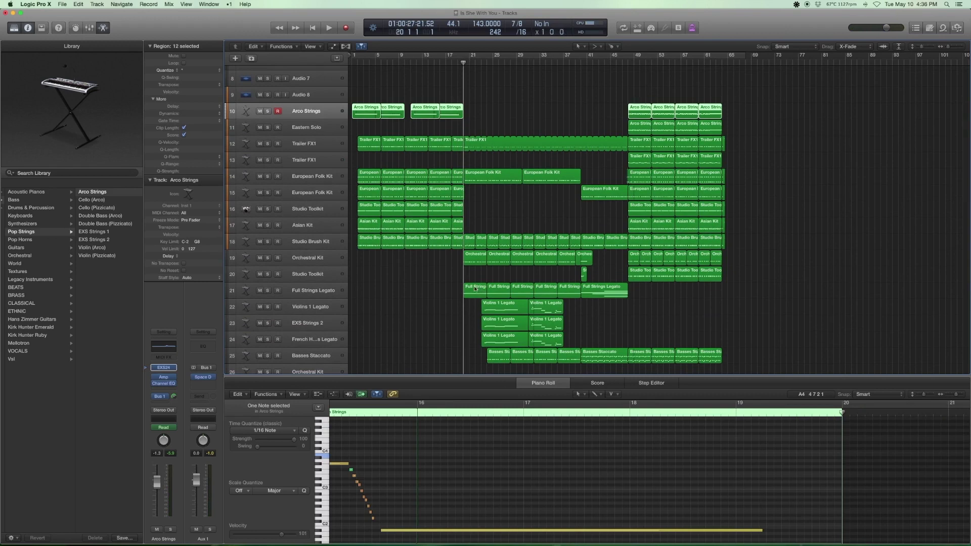
pyautogui.click(312, 293)
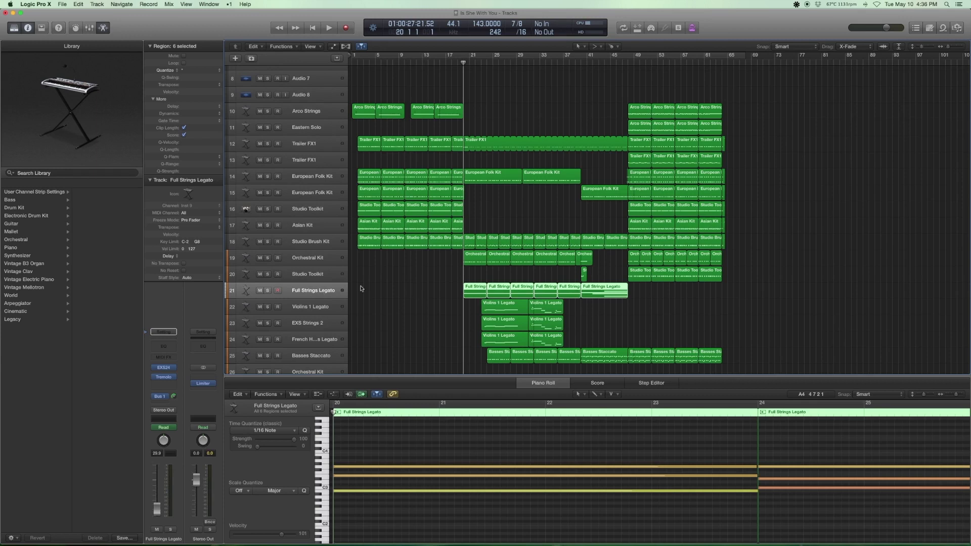
# Reselect the six Full Strings Legato regions and show their Tremolo: 1/16 rate, 100% depth, 17% smoothing.
pyautogui.moveTo(414, 282); pyautogui.dragTo(606, 289)
pyautogui.click(147, 369)
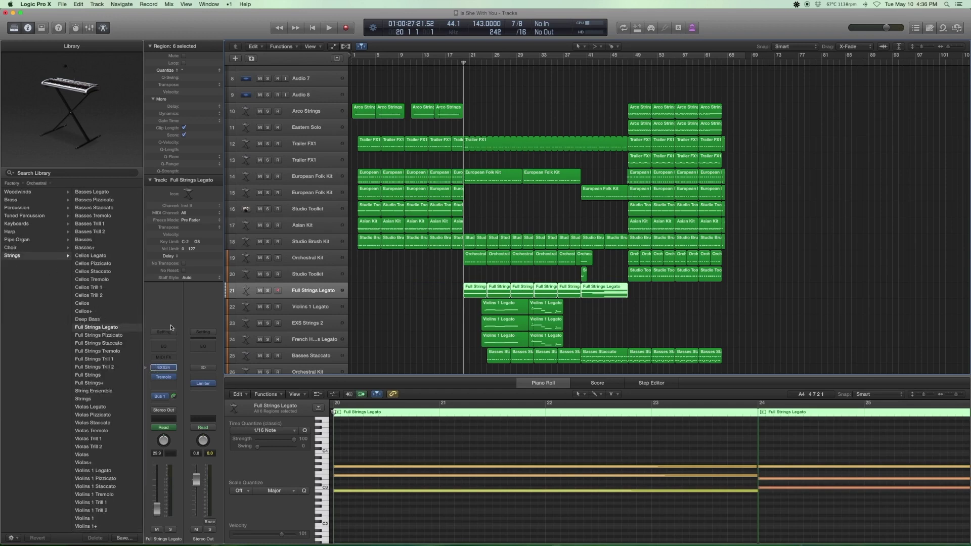
pyautogui.click(164, 377)
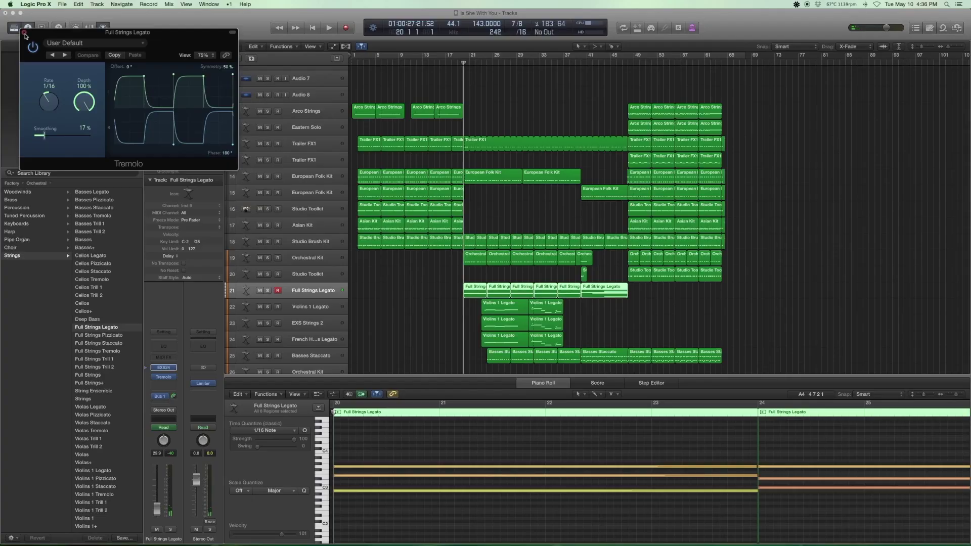
pyautogui.click(25, 34)
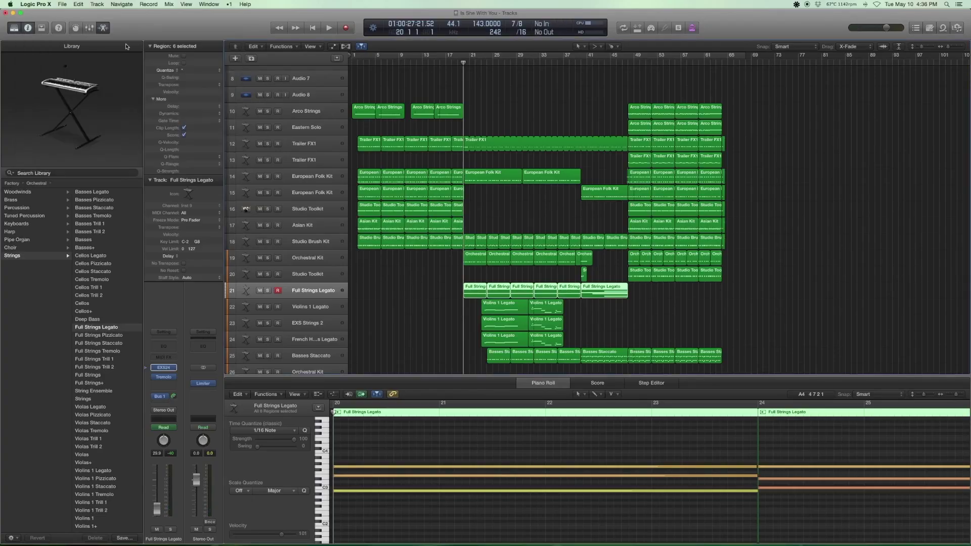
pyautogui.scroll(-1, 427, 307)
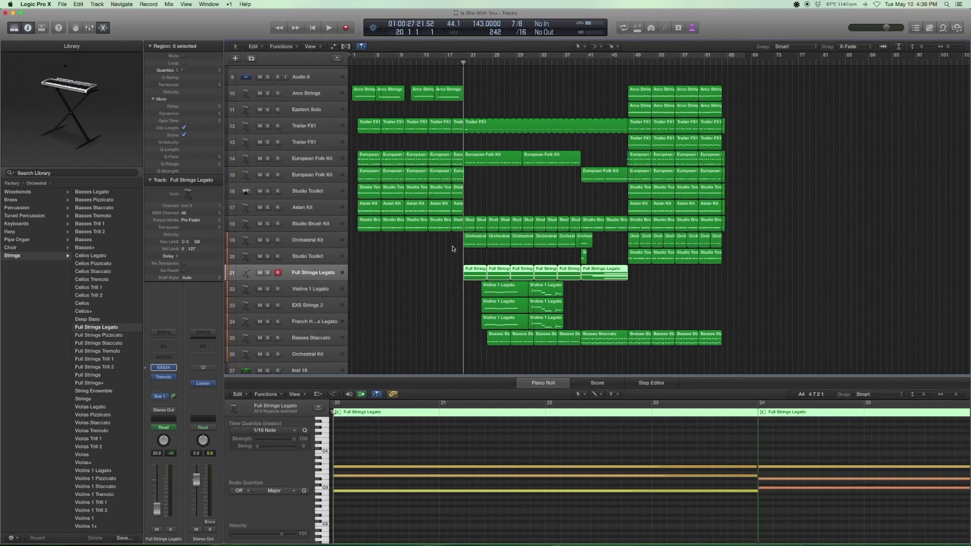
# Solo and play the first six Orchestral Kit regions at bar 20, then unsolo.
pyautogui.click(305, 243)
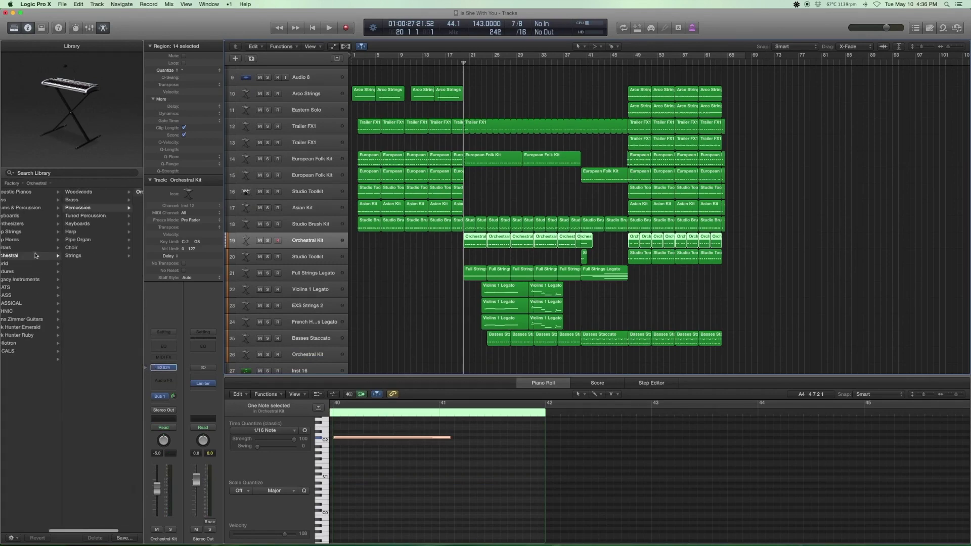
pyautogui.moveTo(602, 243); pyautogui.dragTo(451, 236)
pyautogui.hotkey('ctrl', 's')
pyautogui.press('space')
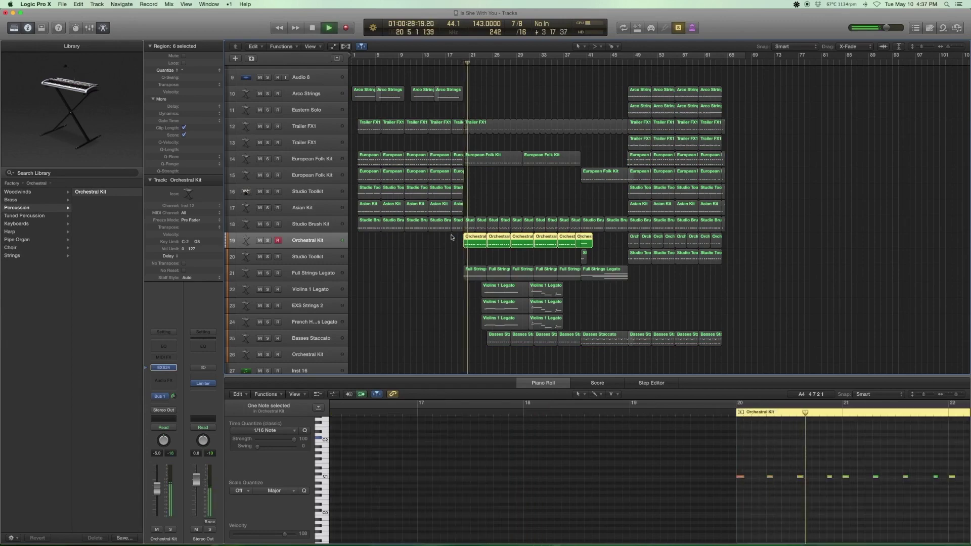
pyautogui.press('space')
pyautogui.hotkey('ctrl', 's')
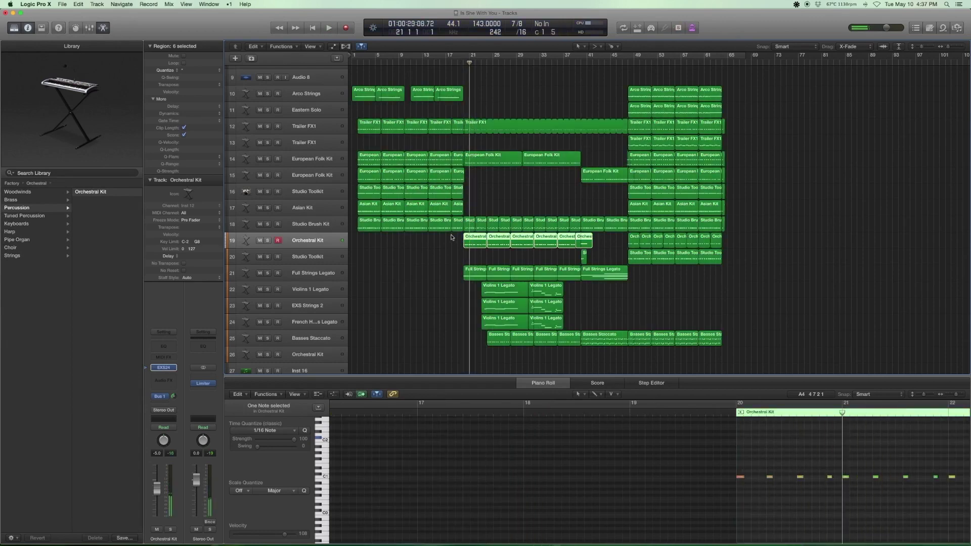
# Solo and play the bar-20 regions from Orchestral Kit up to Trailer FX1.
pyautogui.moveTo(462, 238); pyautogui.dragTo(472, 129)
pyautogui.press(',')
pyautogui.hotkey('ctrl', 's')
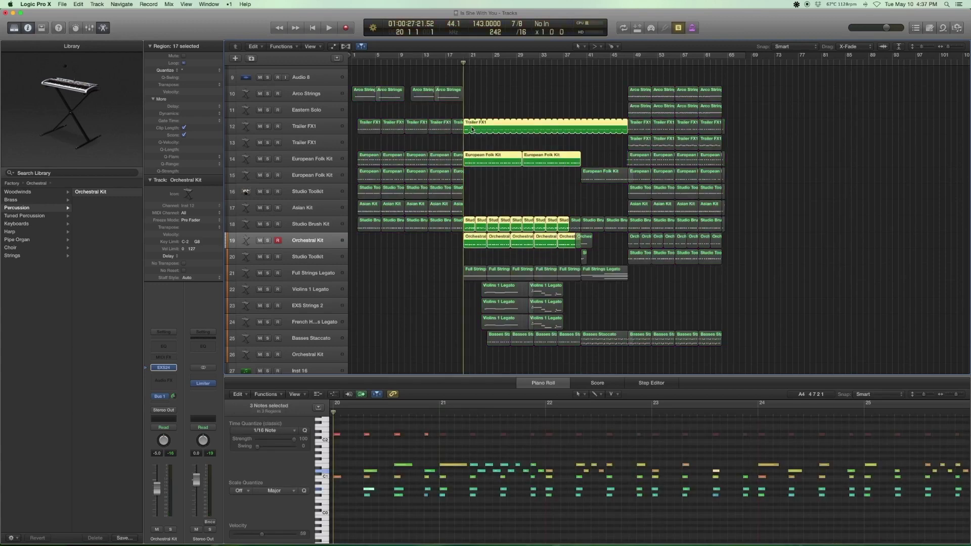
pyautogui.press('space')
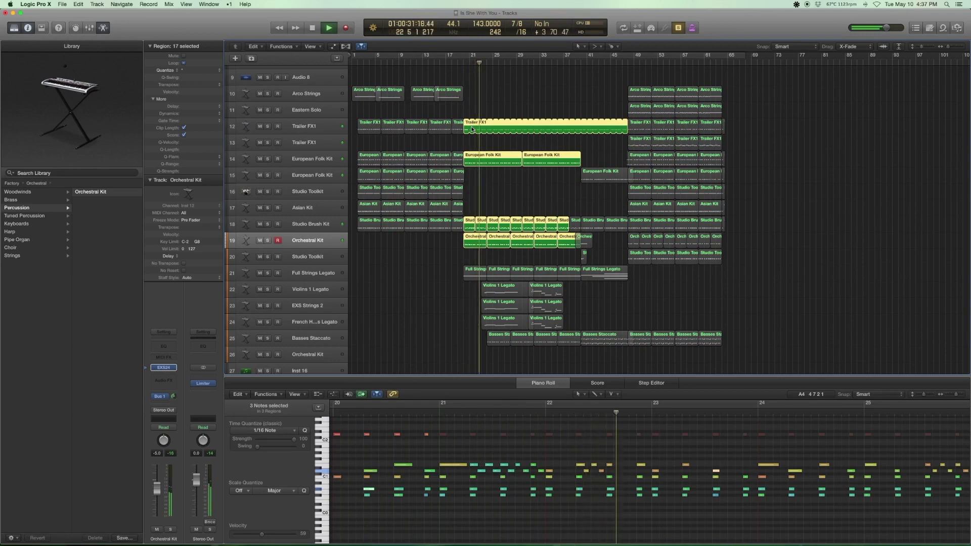
pyautogui.press('space')
pyautogui.hotkey('ctrl', 's')
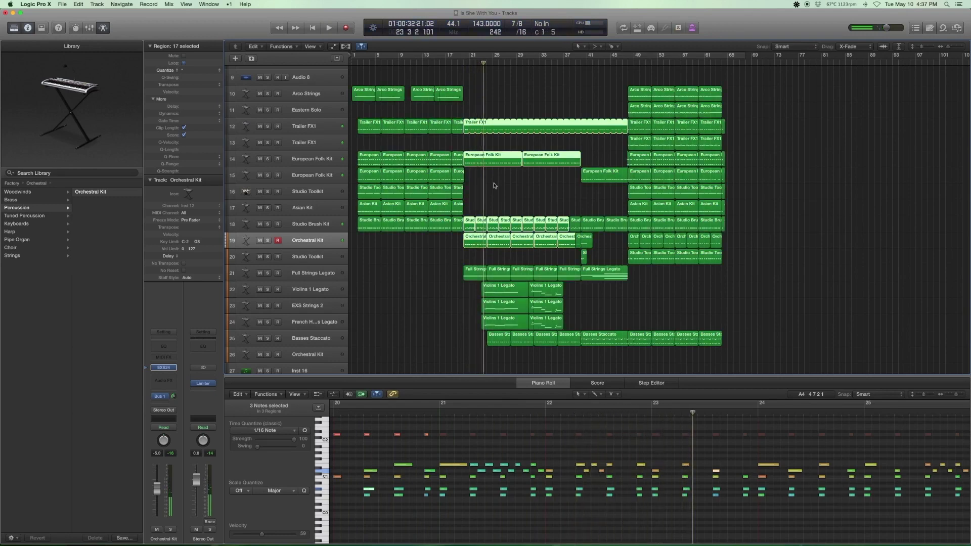
# Solo and play the nine Studio Brush Kit regions on their own.
pyautogui.moveTo(472, 211); pyautogui.dragTo(565, 221)
pyautogui.hotkey('ctrl', 's')
pyautogui.press('space')
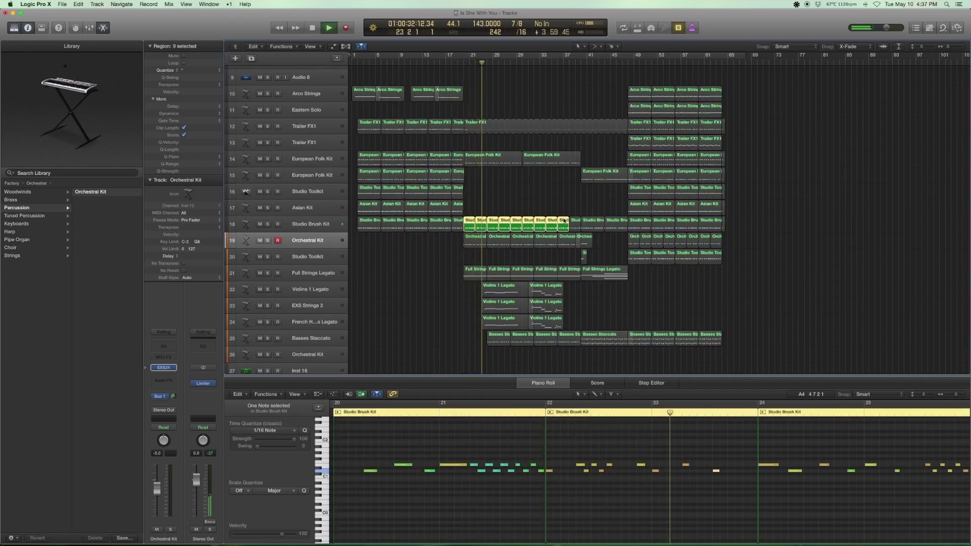
pyautogui.press('space')
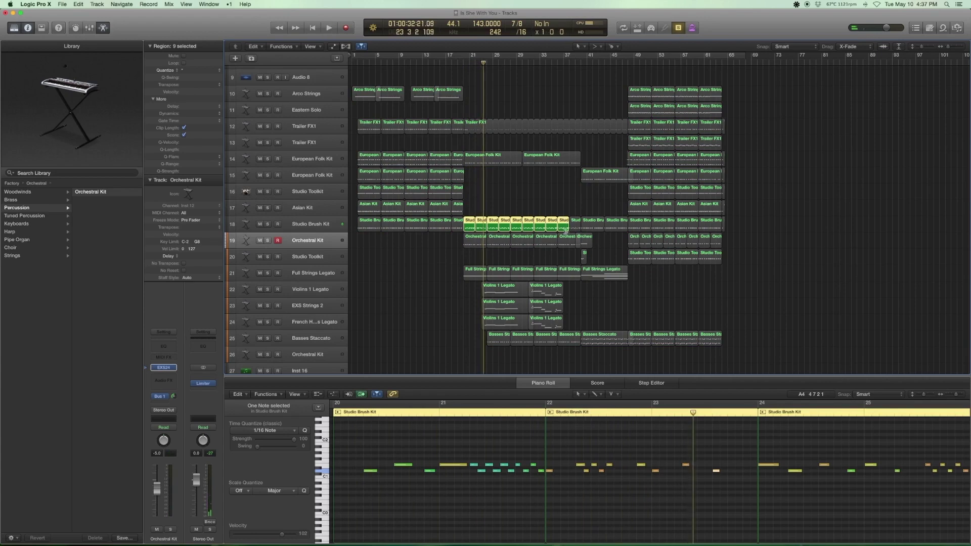
# Reselect Trailer FX1 through Orchestral Kit, play them soloed from the selection start, then unsolo.
pyautogui.click(537, 205)
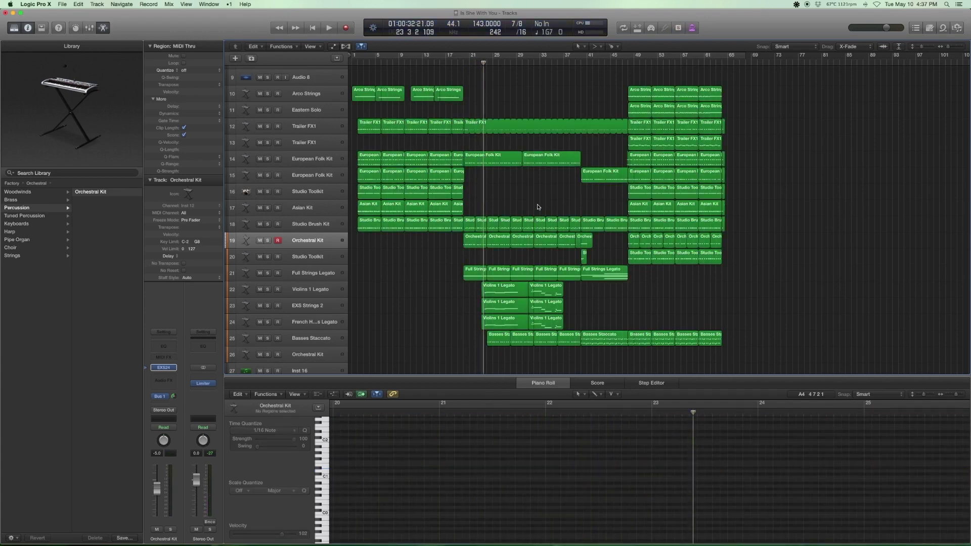
pyautogui.moveTo(555, 243); pyautogui.dragTo(472, 128)
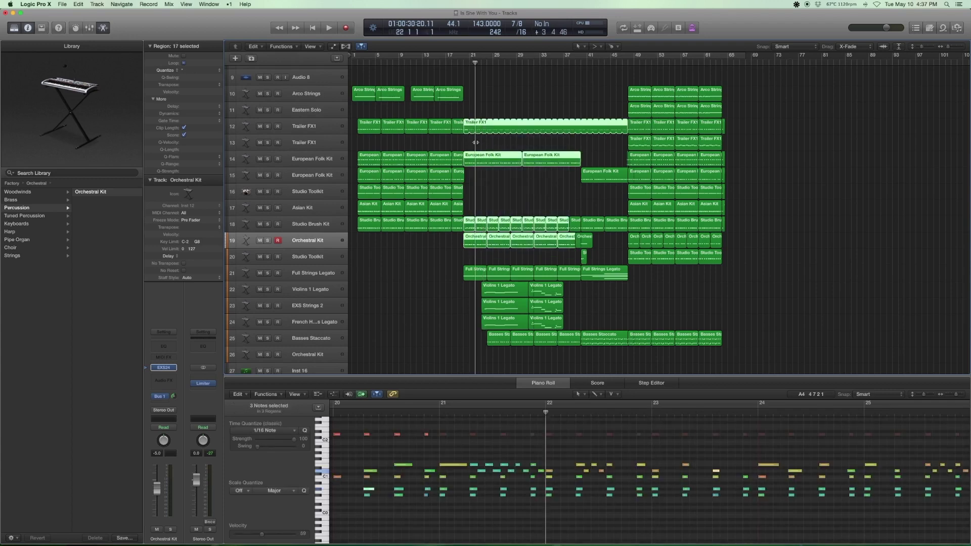
pyautogui.hotkey('shift', 'space')
pyautogui.hotkey('ctrl', 's')
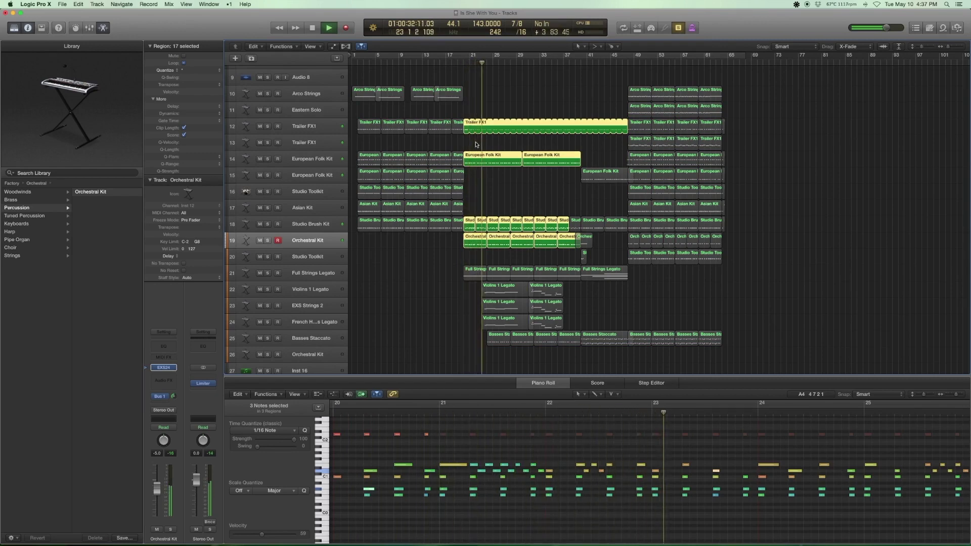
pyautogui.press('space')
pyautogui.hotkey('ctrl', 's')
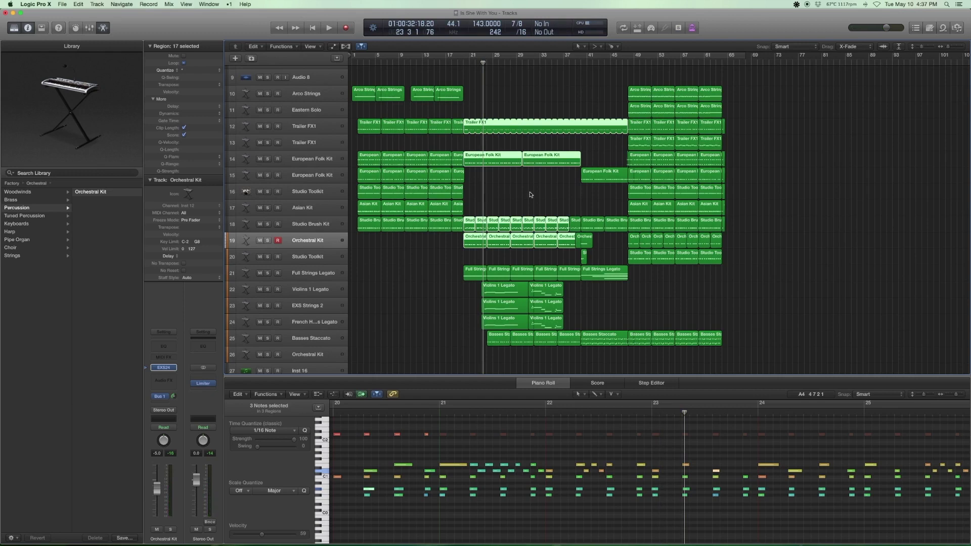
pyautogui.scroll(-1, 429, 268)
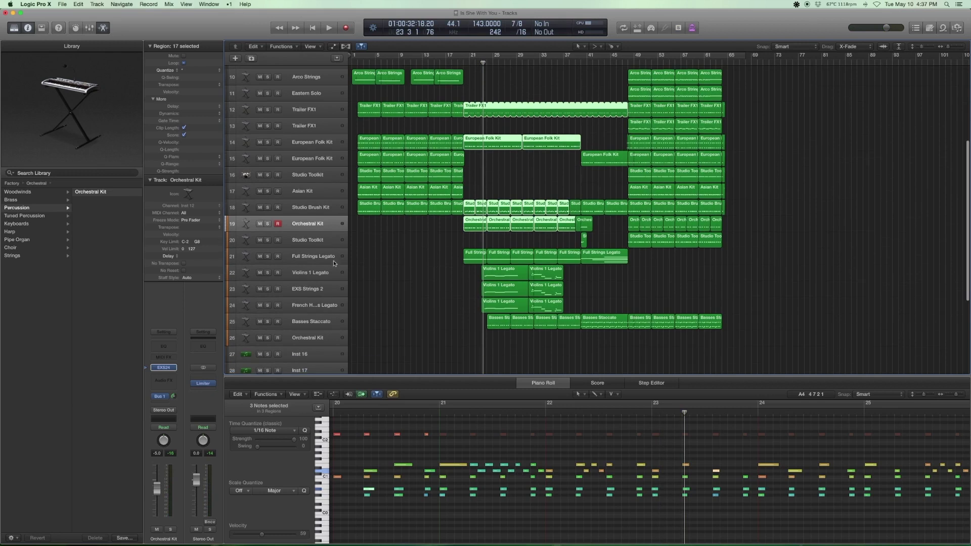
# Solo Full Strings Legato with the percussion and FX above, play from bar 20, then unsolo.
pyautogui.click(466, 257)
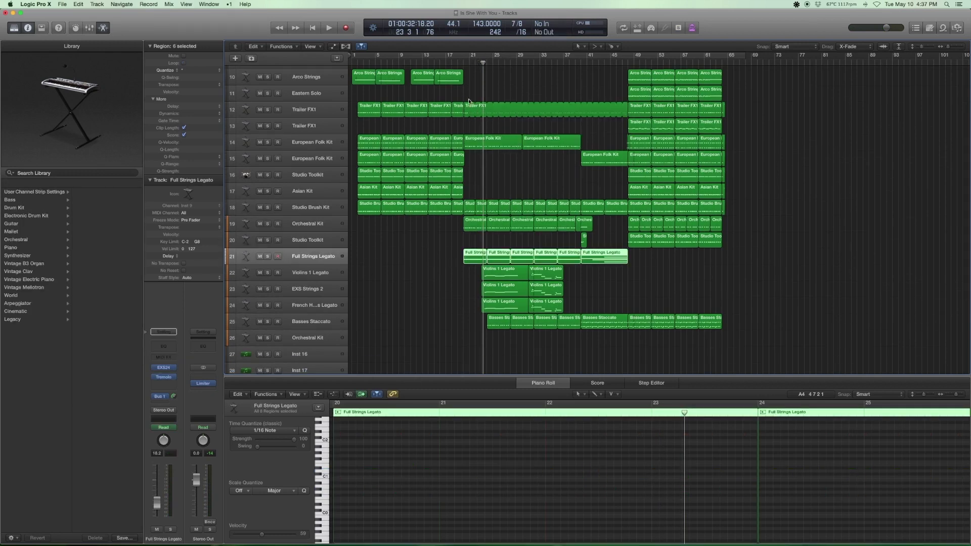
pyautogui.moveTo(469, 101); pyautogui.dragTo(578, 255)
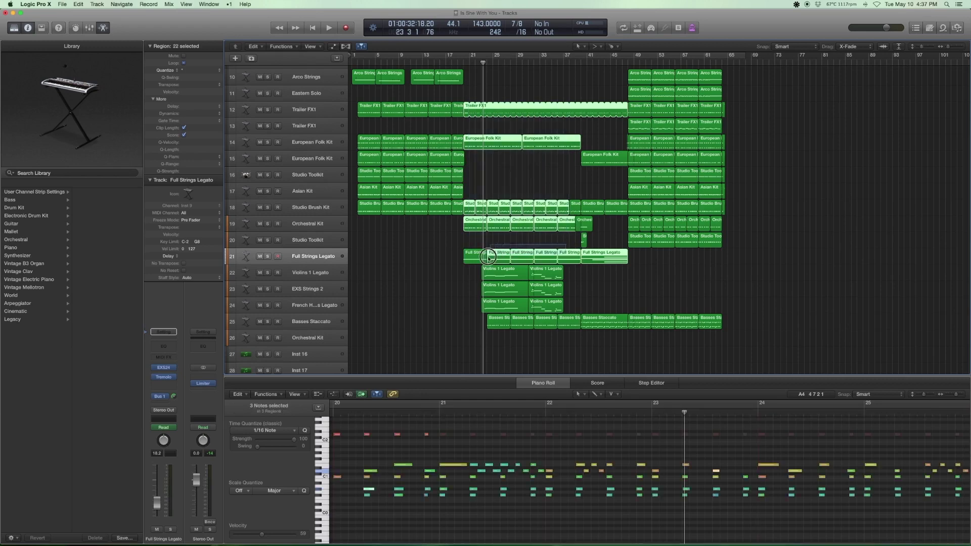
pyautogui.hotkey('ctrl', 's')
pyautogui.hotkey('shift', 'Return')
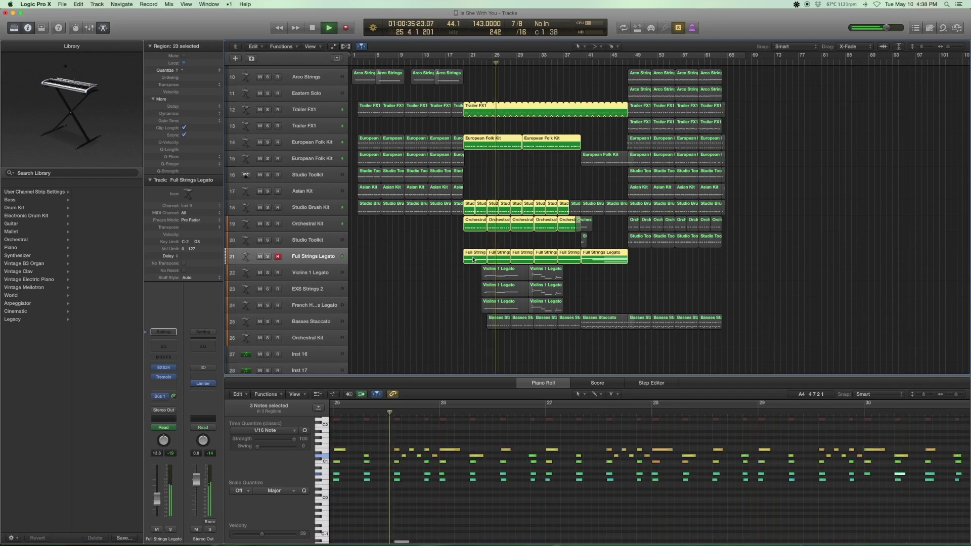
pyautogui.press('space')
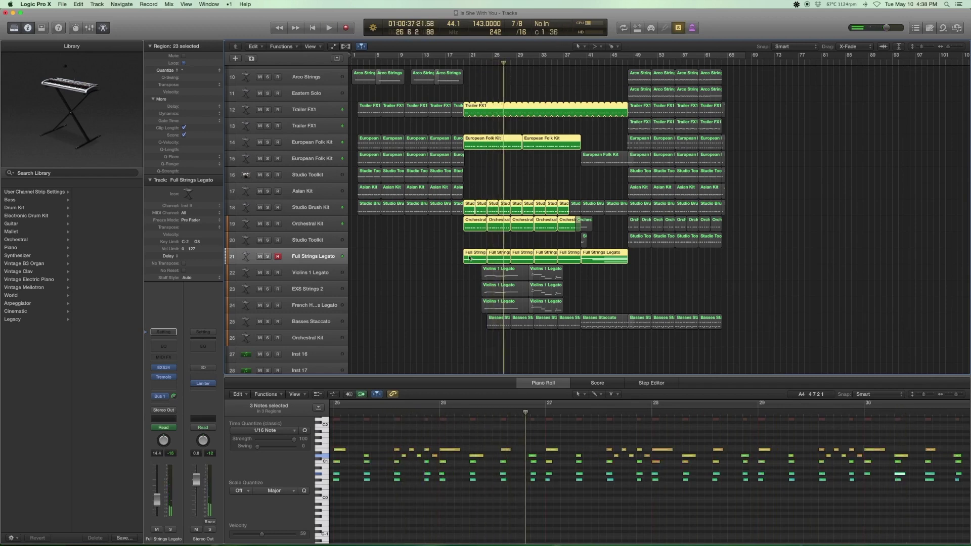
pyautogui.hotkey('ctrl', 's')
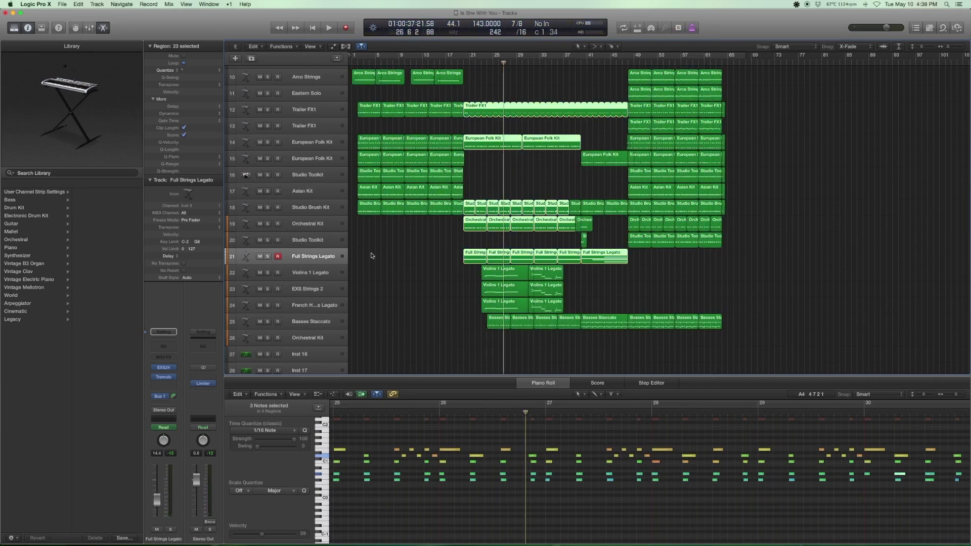
pyautogui.click(320, 253)
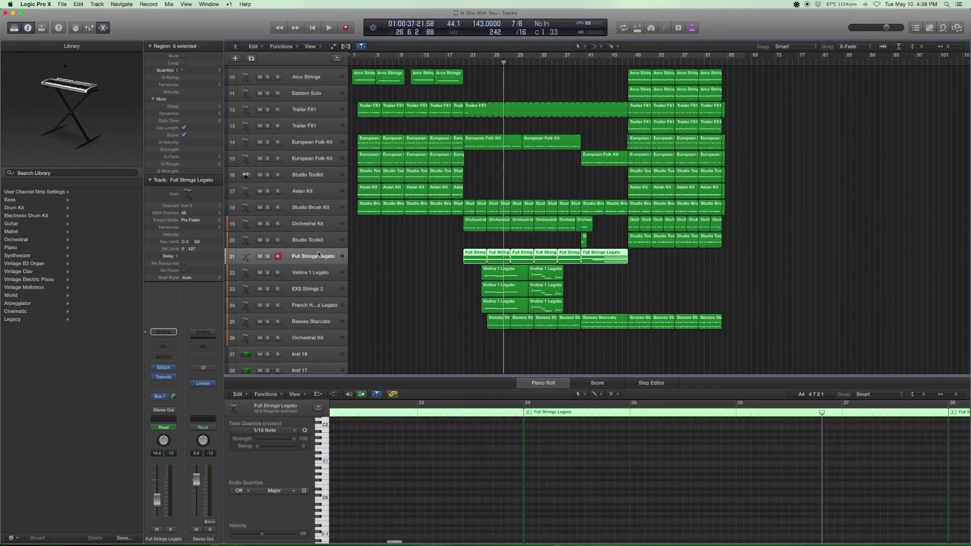
pyautogui.click(437, 259)
pyautogui.click(330, 258)
pyautogui.press('a')
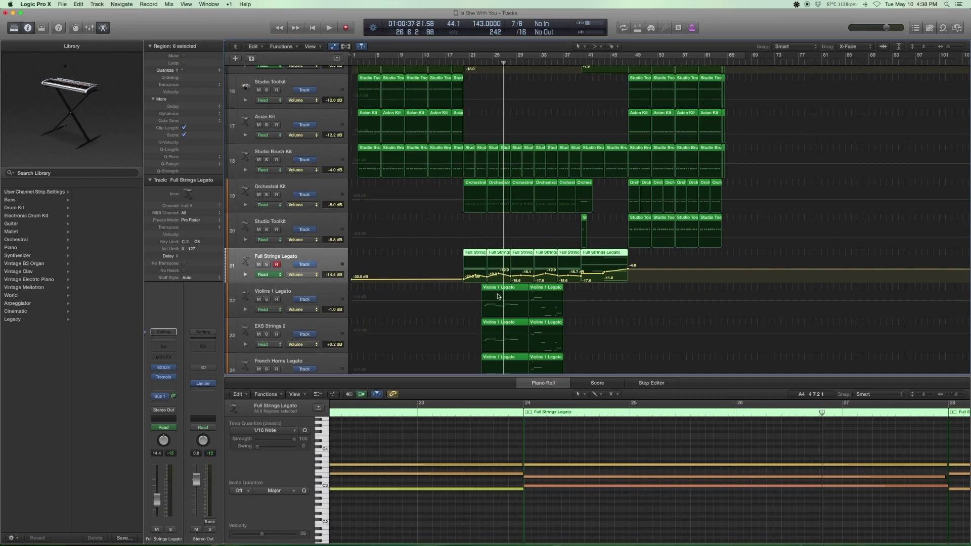
pyautogui.scroll(1, 582, 281)
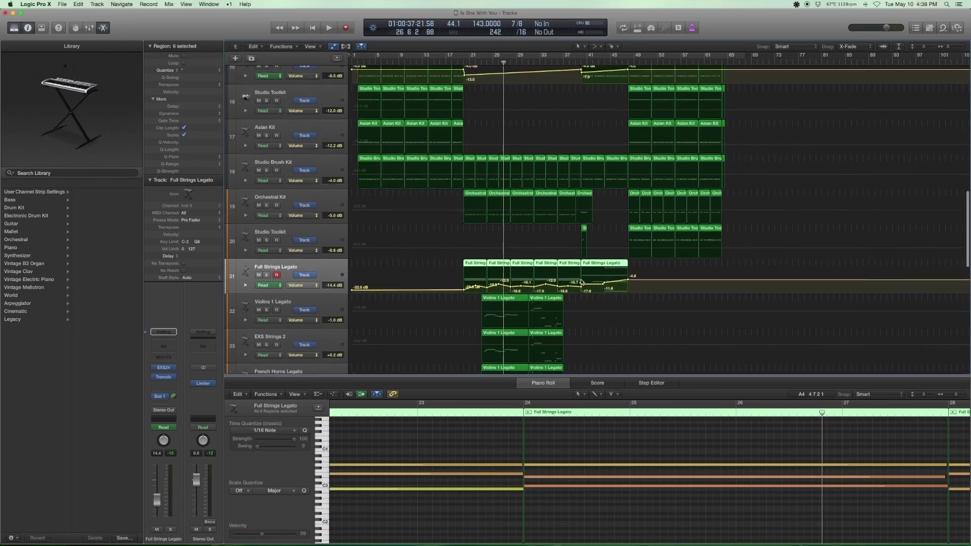
pyautogui.scroll(-2, 582, 281)
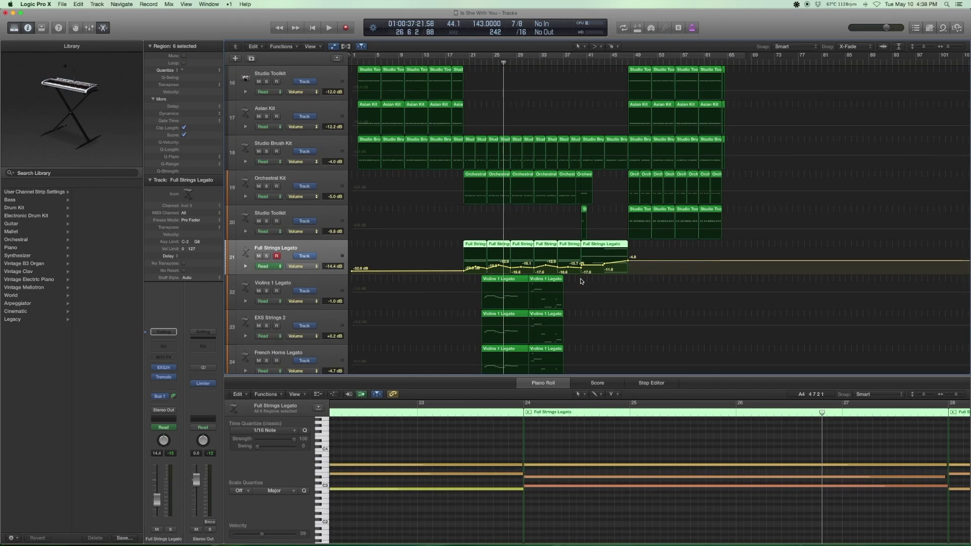
pyautogui.doubleClick(460, 62)
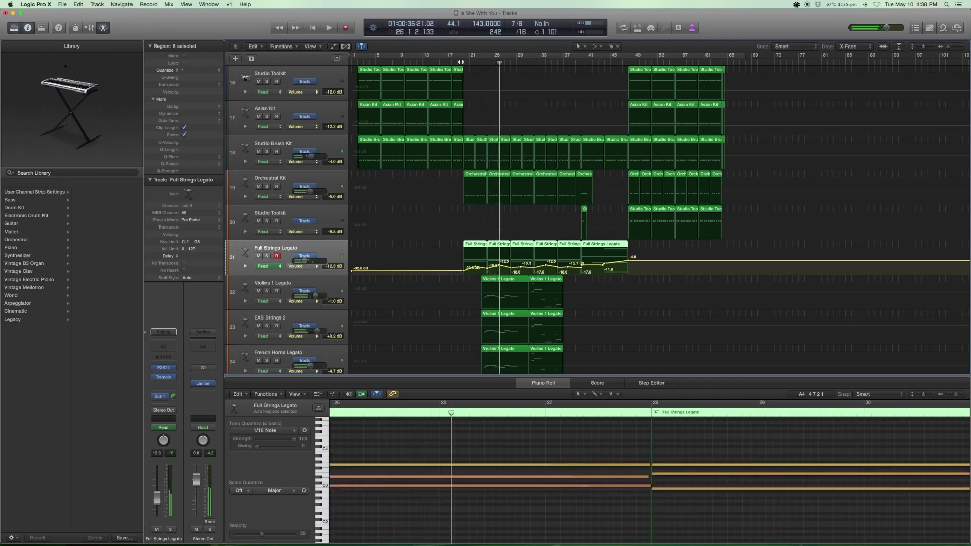
pyautogui.press('a')
# Return the playhead to bar 23 and show the Violins 1 Legato patch in the library.
pyautogui.click(454, 244)
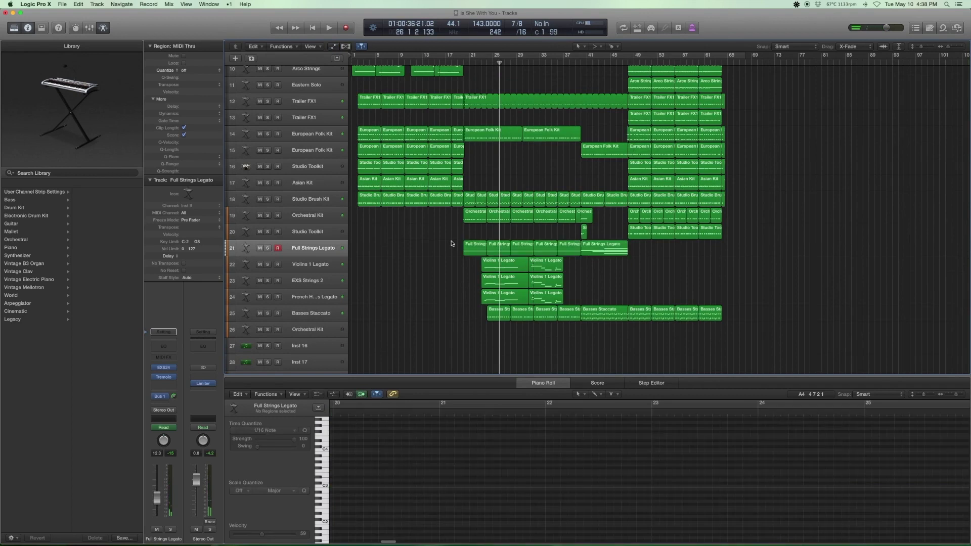
pyautogui.press('space')
pyautogui.press(',')
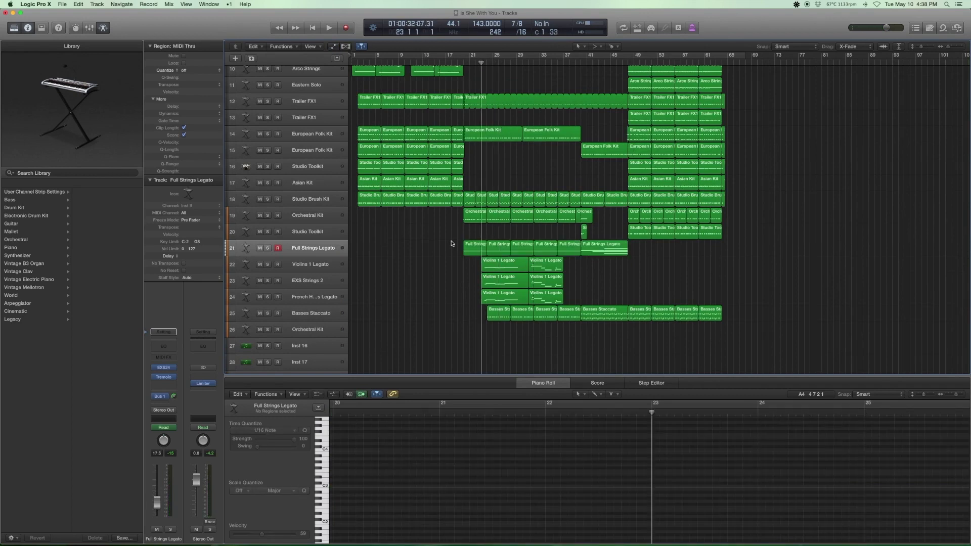
pyautogui.click(313, 263)
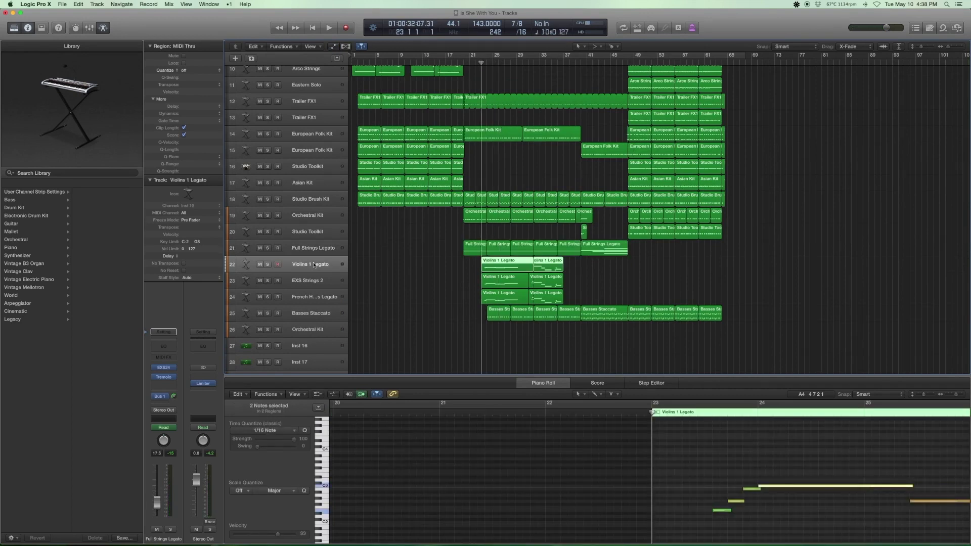
pyautogui.click(147, 370)
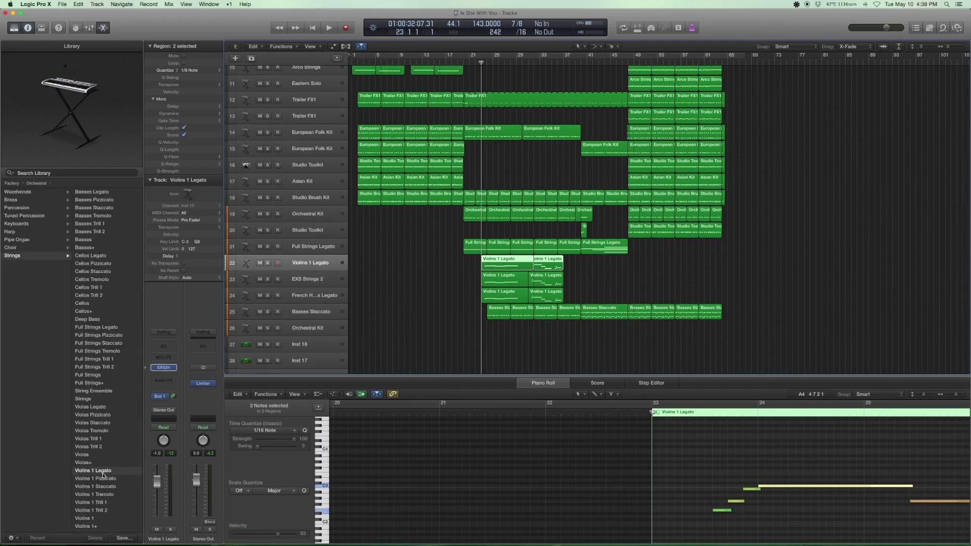
# Deselect the violin regions and select the EXS Strings 2 track.
pyautogui.scroll(-1, 370, 259)
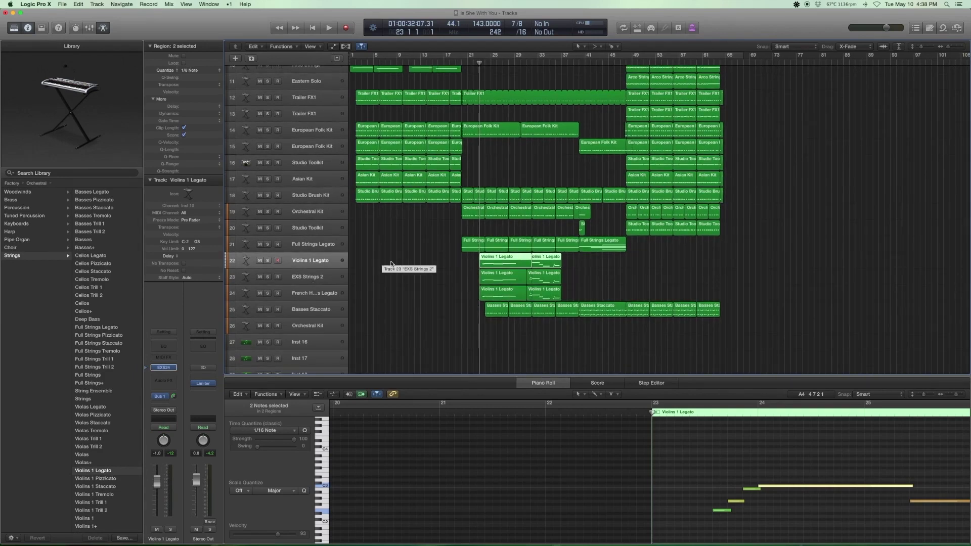
pyautogui.click(424, 263)
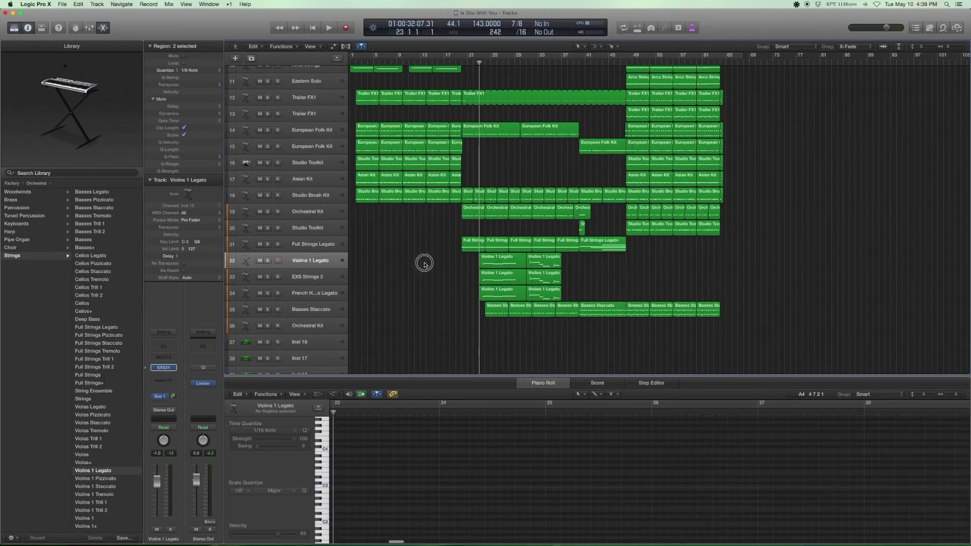
pyautogui.click(302, 280)
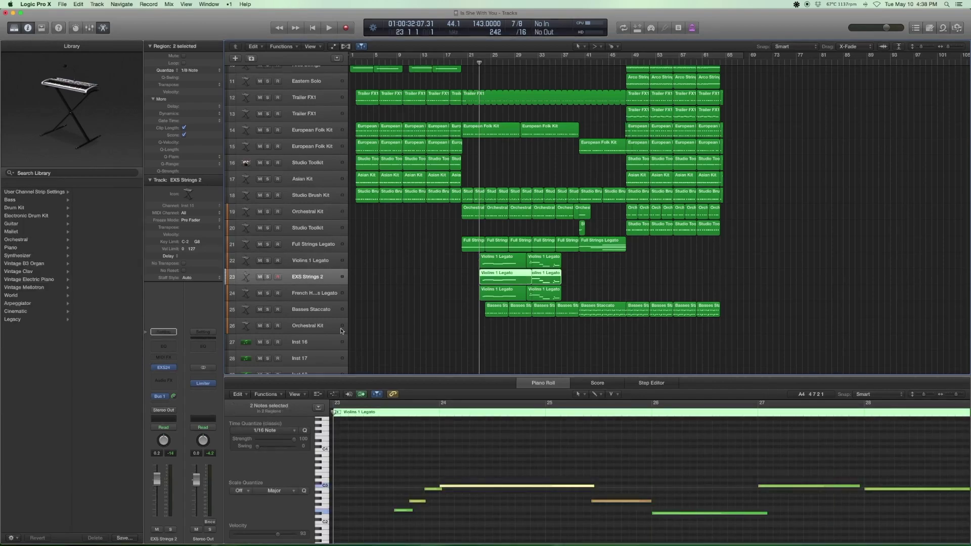
pyautogui.moveTo(454, 273); pyautogui.dragTo(559, 291)
pyautogui.hotkey('ctrl', 's')
pyautogui.press('space')
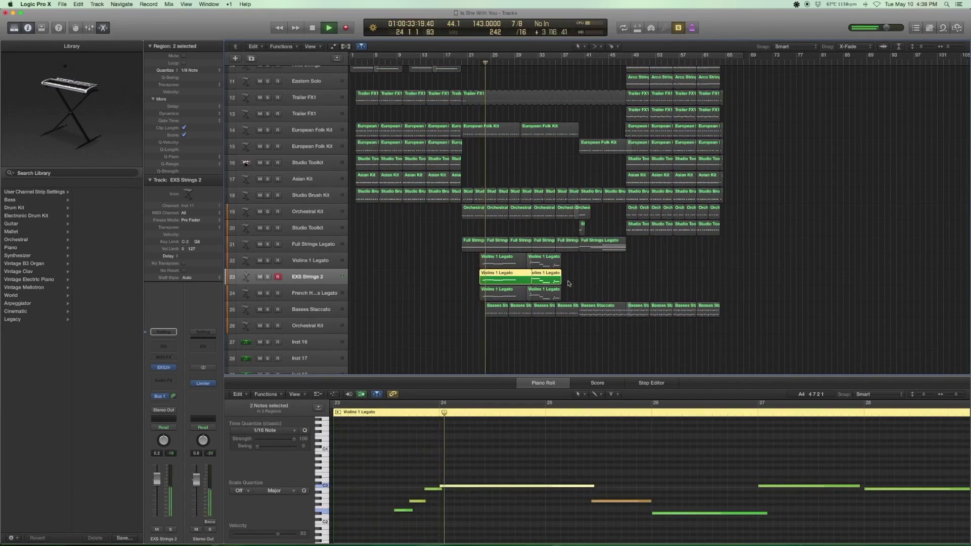
pyautogui.press('space')
pyautogui.hotkey('ctrl', 's')
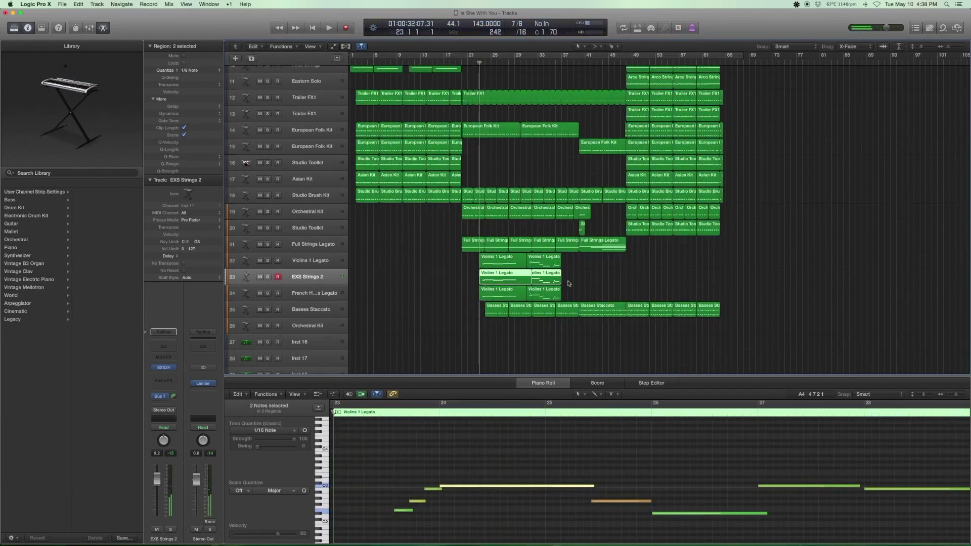
pyautogui.moveTo(578, 281); pyautogui.dragTo(495, 264)
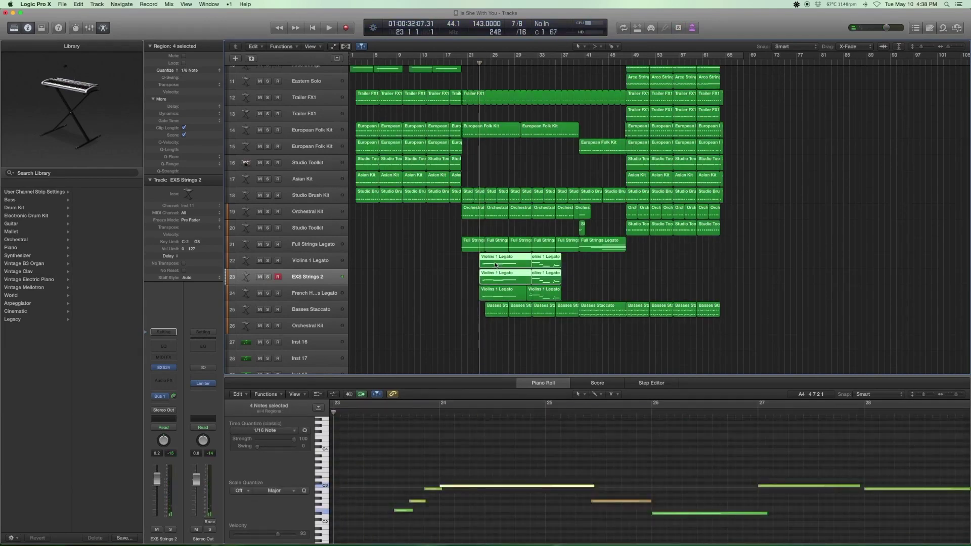
pyautogui.hotkey('ctrl', 's')
pyautogui.press('space')
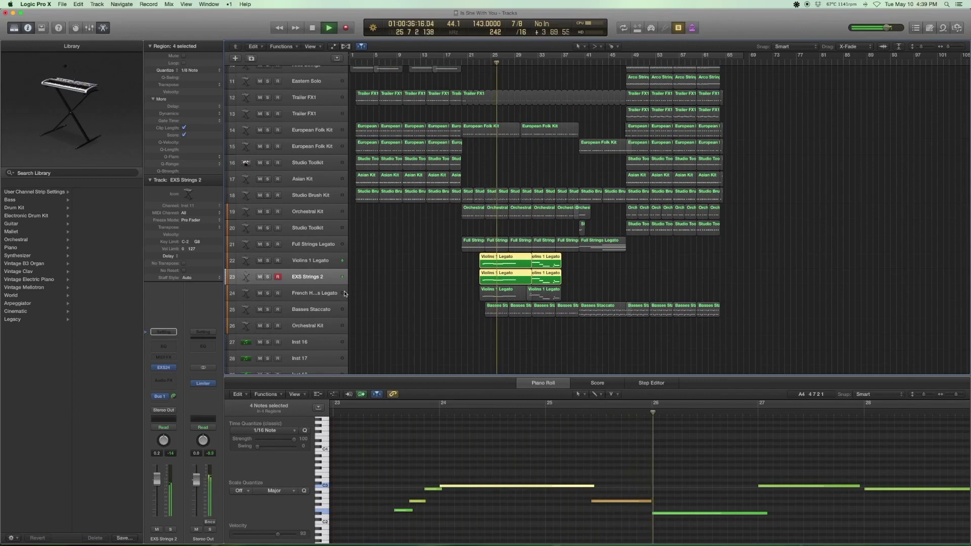
pyautogui.press('space')
pyautogui.hotkey('ctrl', 's')
pyautogui.scroll(1, 506, 273)
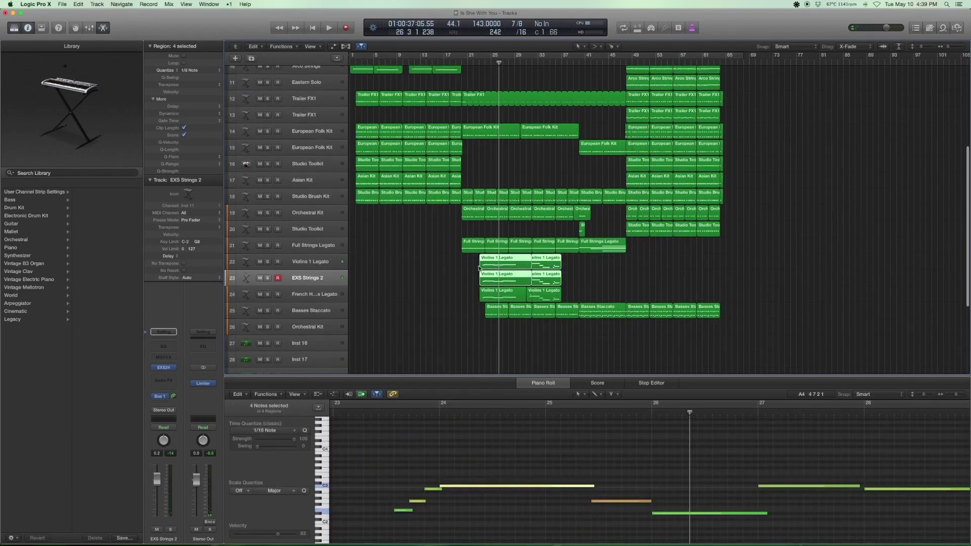
# Show the French Horns Legato patch under Brass, then solo-play the violin regions on tracks 22–24 from bar 23.
pyautogui.click(320, 294)
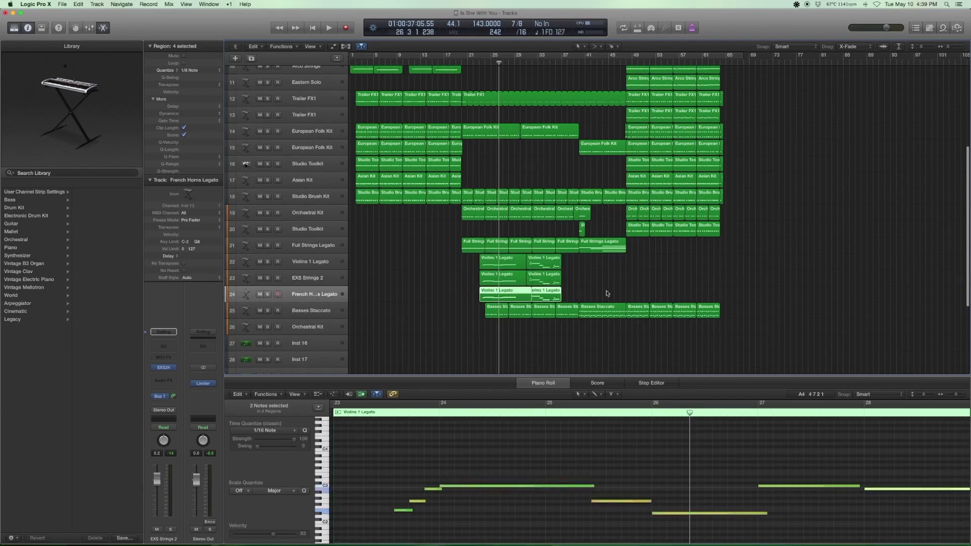
pyautogui.click(145, 367)
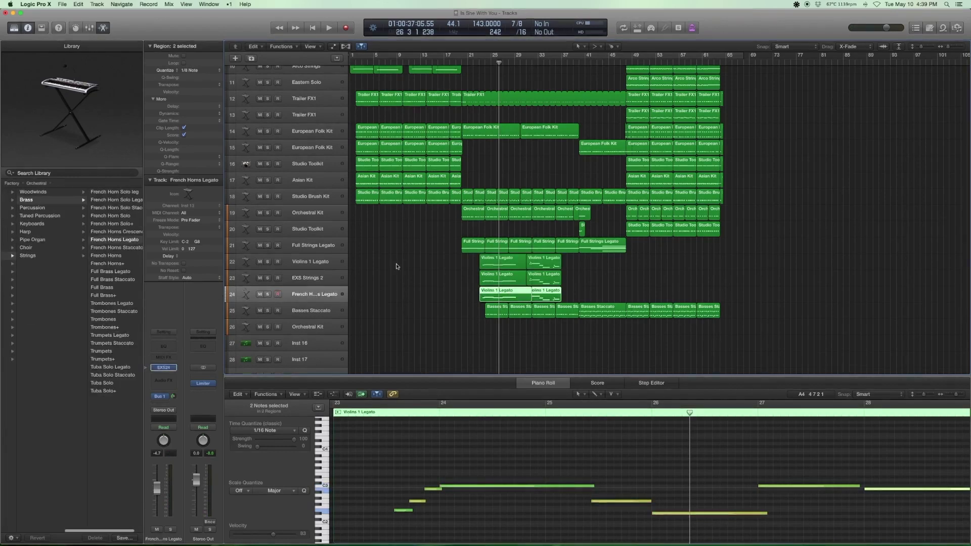
pyautogui.moveTo(616, 290); pyautogui.dragTo(489, 256)
pyautogui.hotkey('ctrl', 's')
pyautogui.press(',')
pyautogui.press(',')
pyautogui.press(',')
pyautogui.press(',')
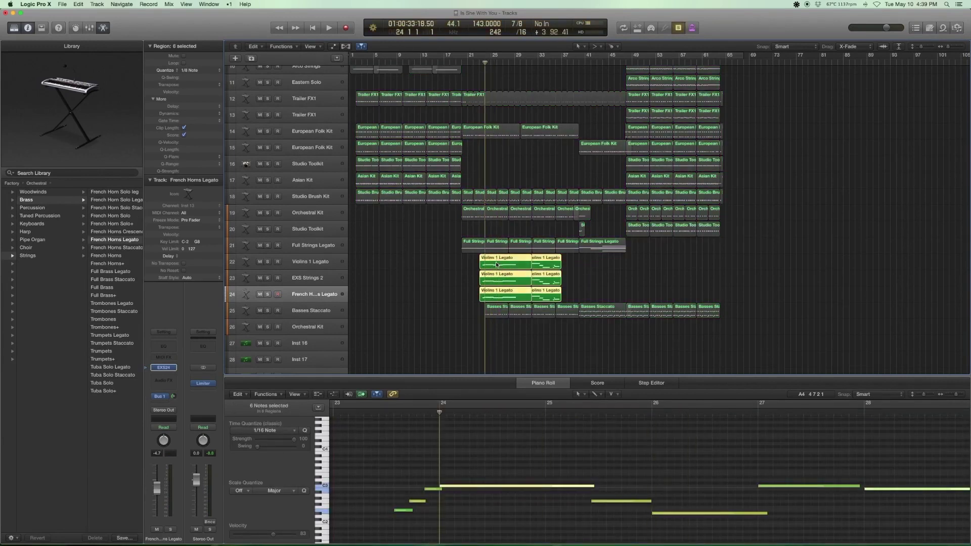
pyautogui.press('space')
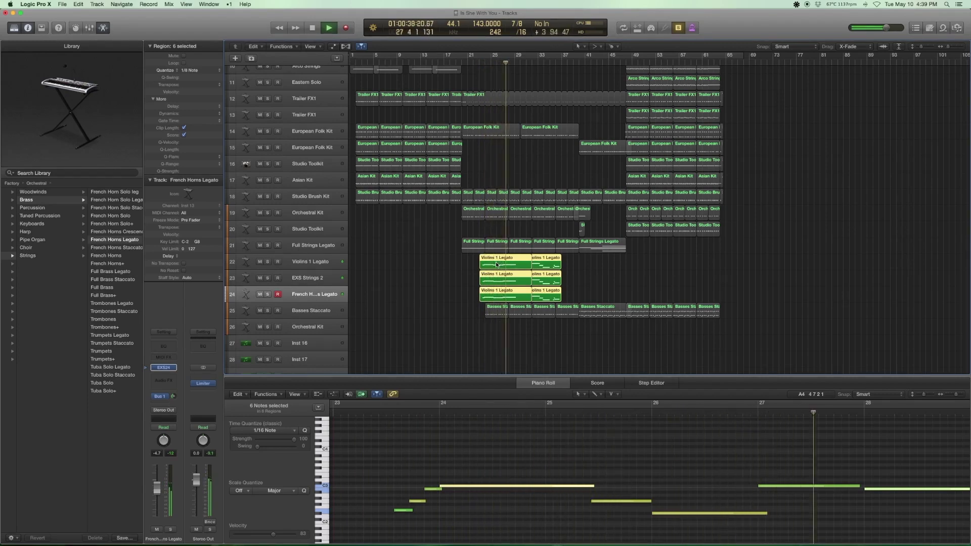
pyautogui.press('space')
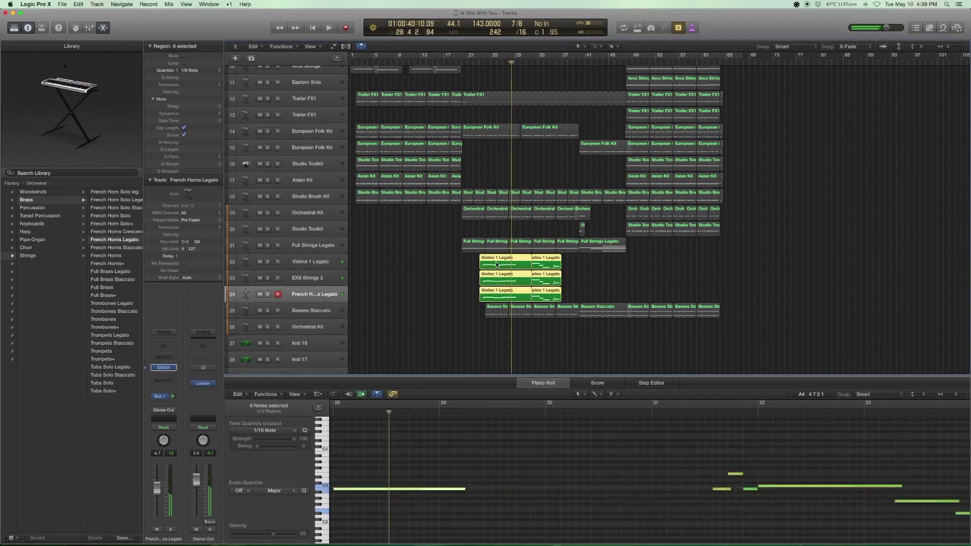
pyautogui.hotkey('ctrl', 's')
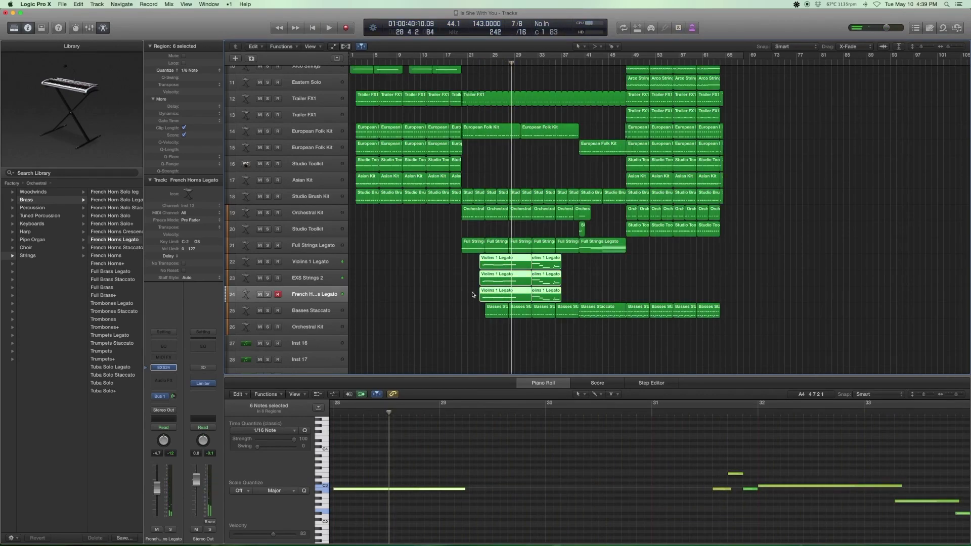
pyautogui.click(588, 280)
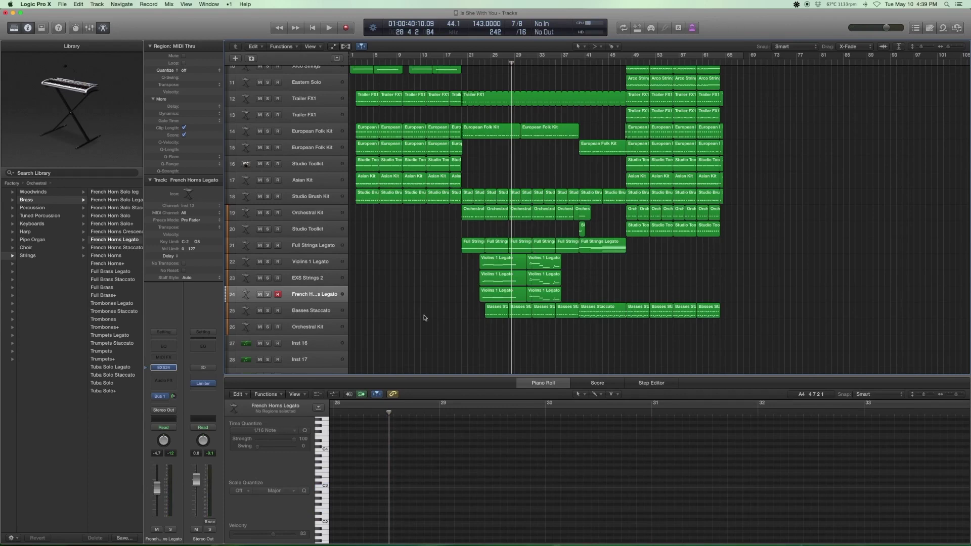
# Solo the Basses Staccato regions, reveal the patch under Strings, and play from bar 24.
pyautogui.click(316, 312)
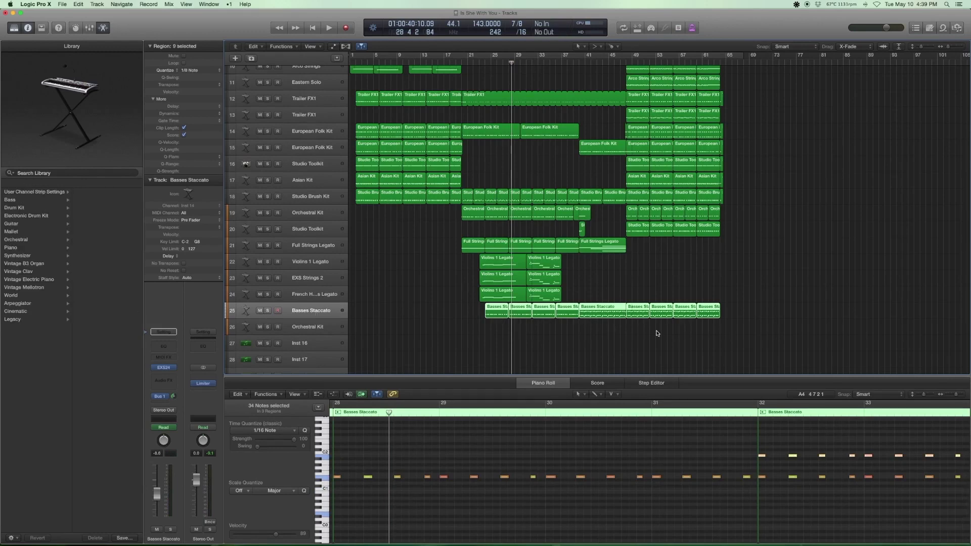
pyautogui.click(487, 312)
pyautogui.hotkey('ctrl', 's')
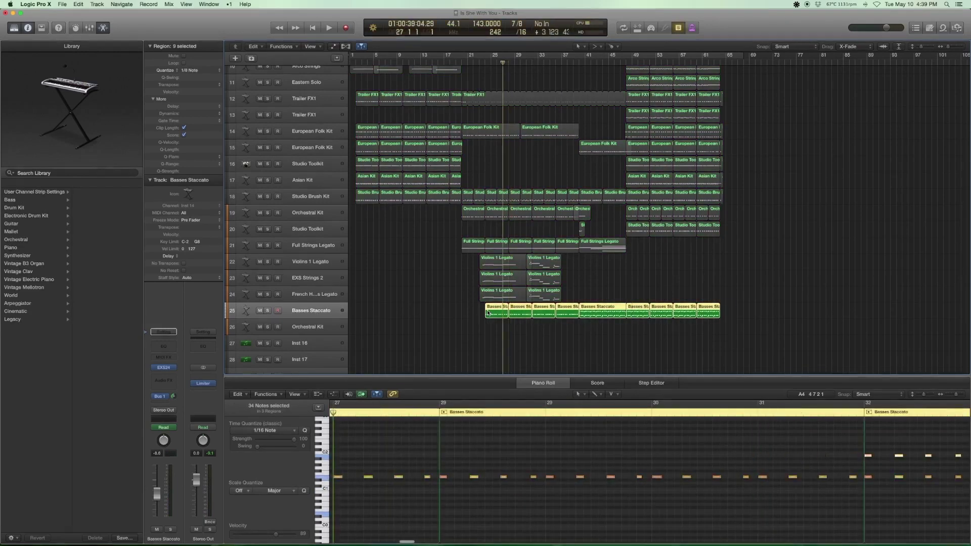
pyautogui.hotkey('shift', 'Home')
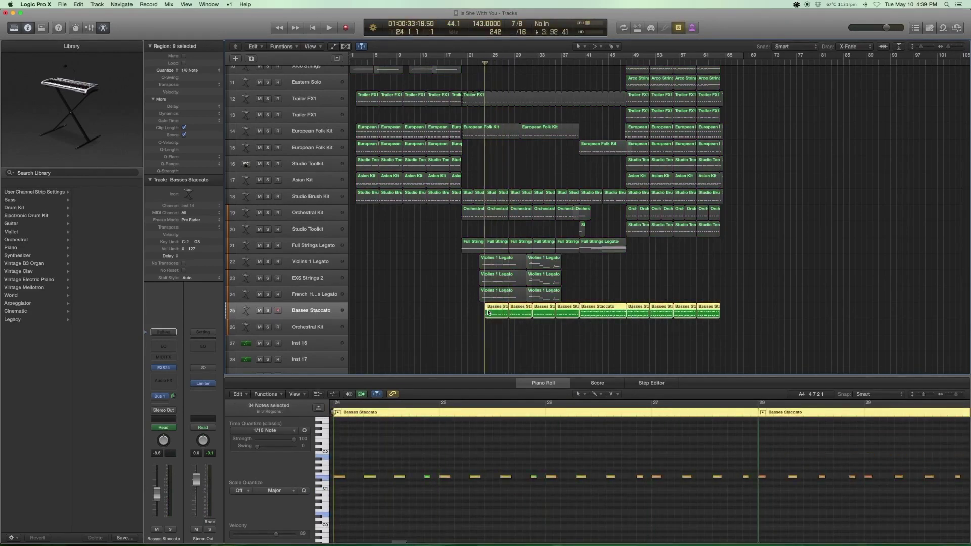
pyautogui.click(155, 368)
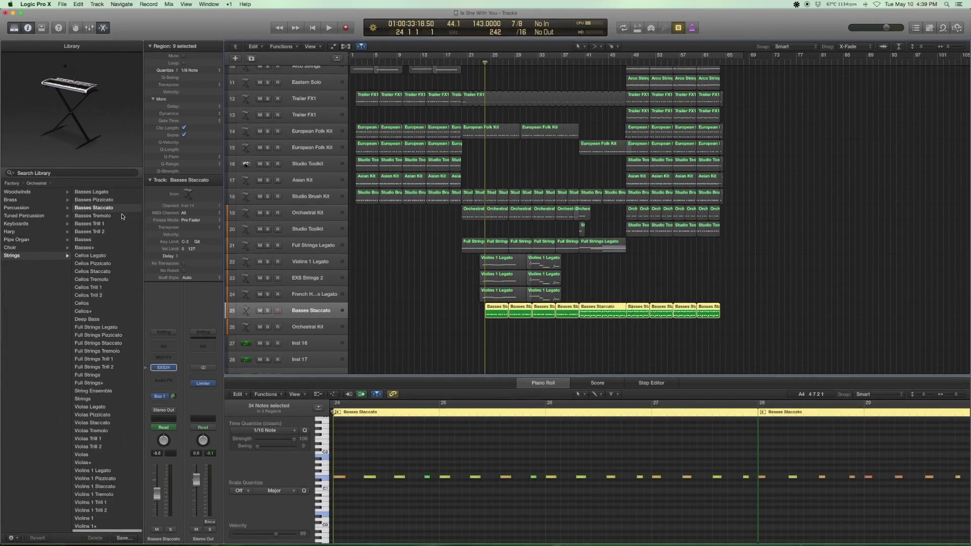
pyautogui.press('space')
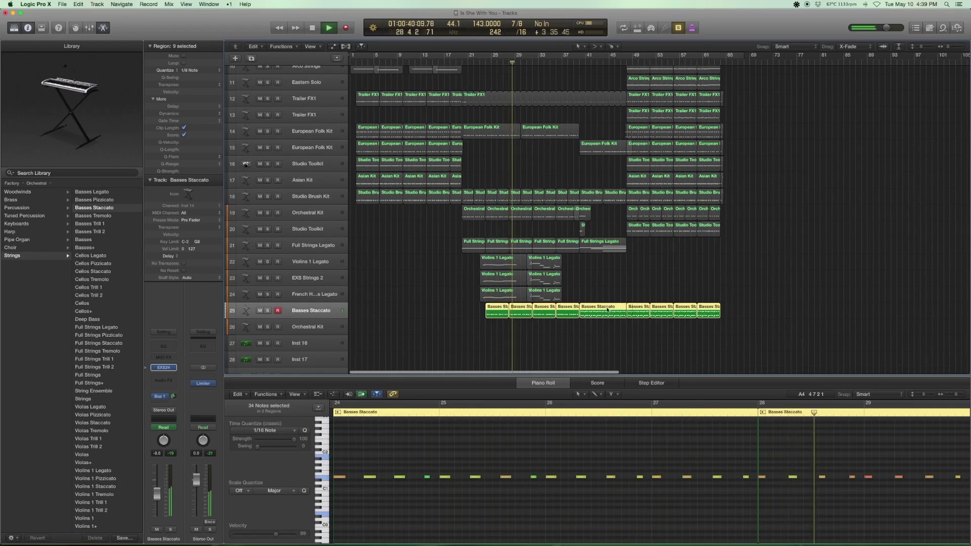
# Listen through the bass part, replay from bar 40, then stop and turn solo off.
pyautogui.scroll(-1, 566, 67)
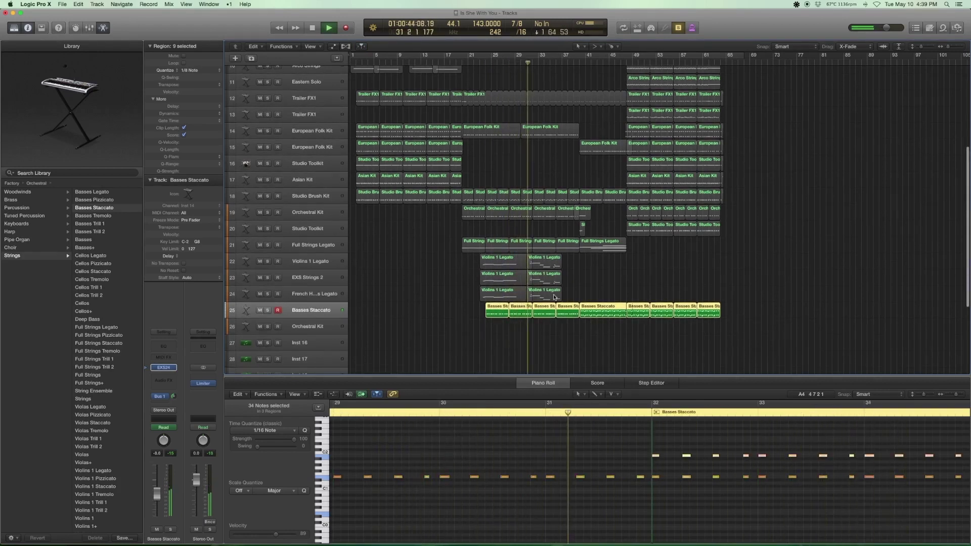
pyautogui.scroll(1, 560, 328)
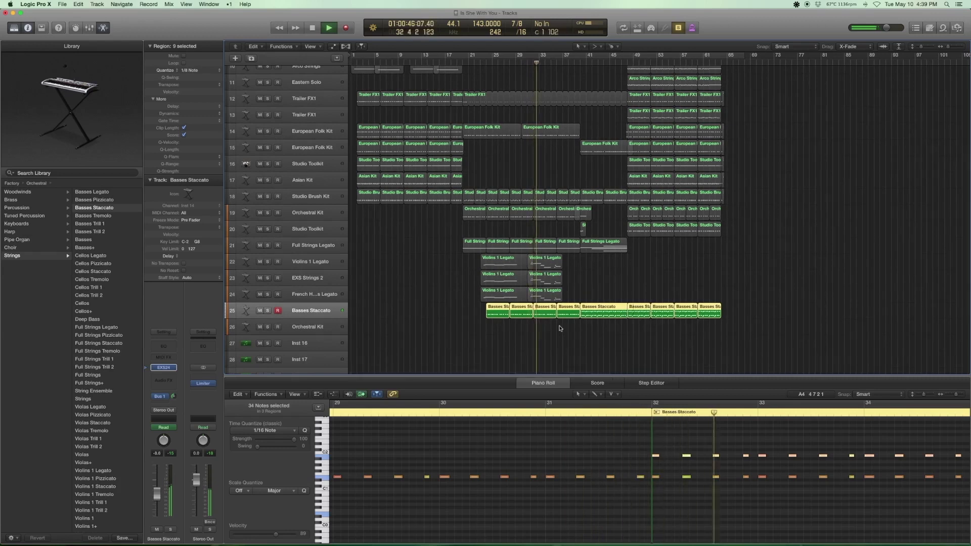
pyautogui.hscroll(3, 559, 328)
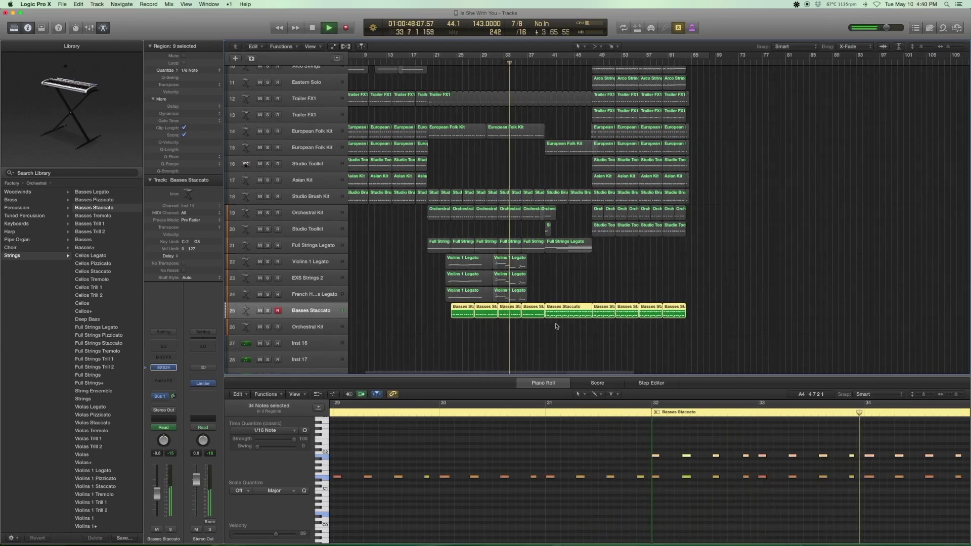
pyautogui.hscroll(5, 735, 463)
pyautogui.hscroll(10, 736, 464)
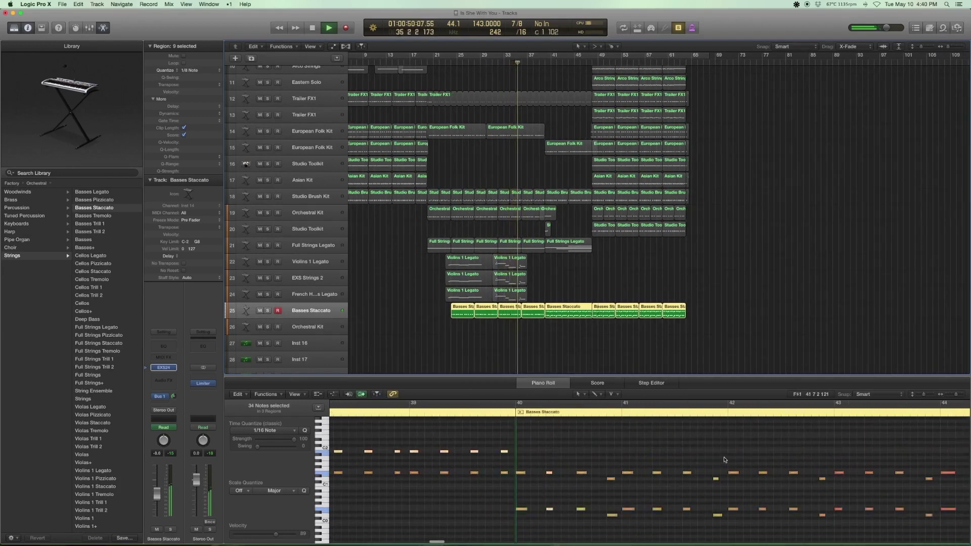
pyautogui.press('space')
pyautogui.press('.')
pyautogui.press('.')
pyautogui.press('.')
pyautogui.press('.')
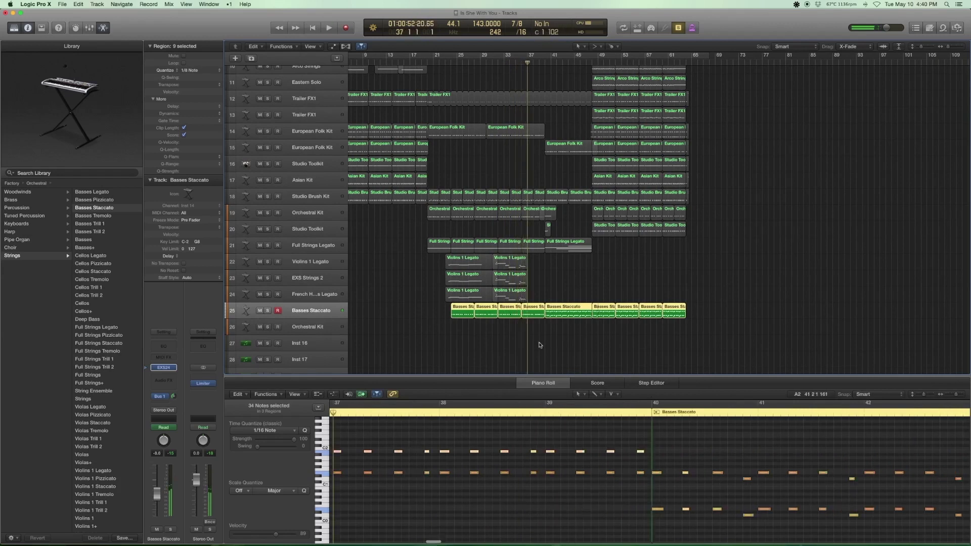
pyautogui.press('space')
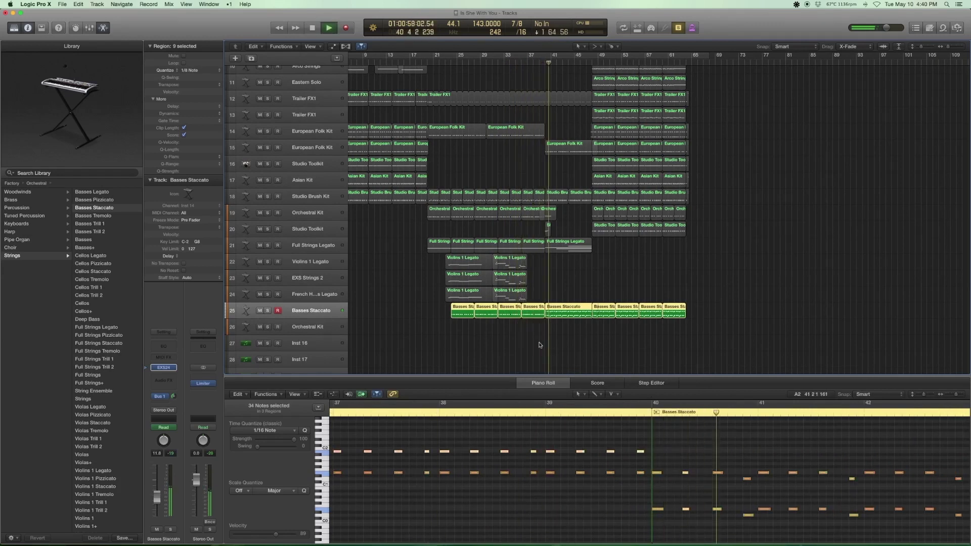
pyautogui.press('space')
pyautogui.scroll(1, 700, 487)
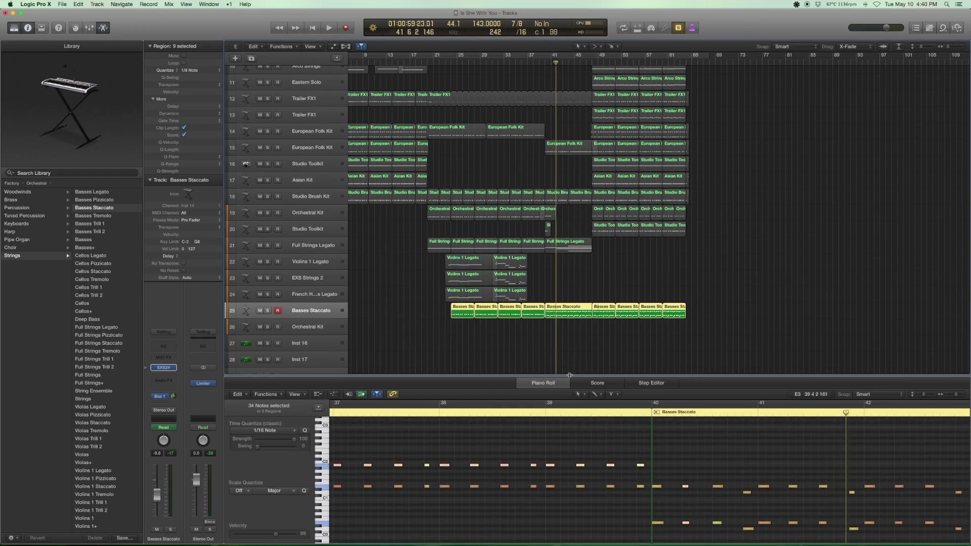
pyautogui.hotkey('ctrl', 's')
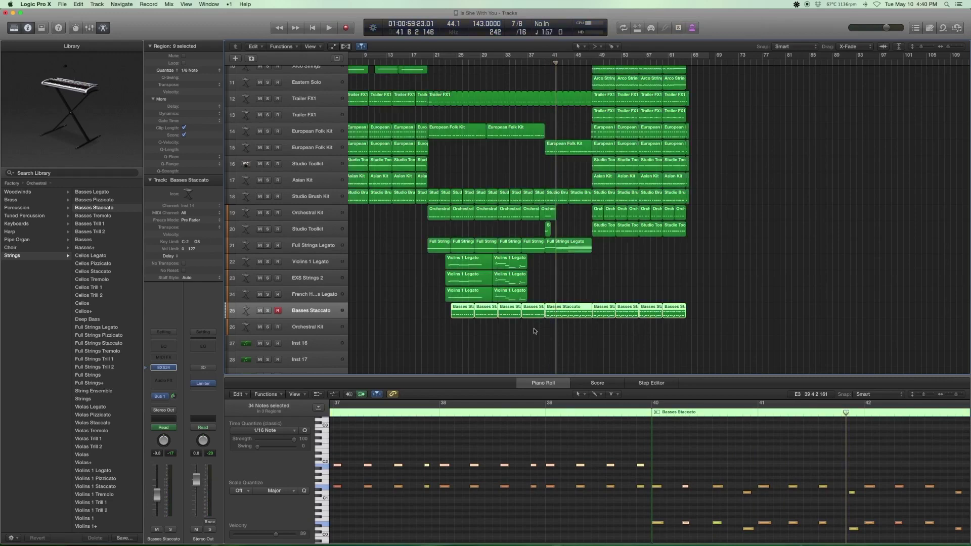
# Select Full Strings Legato, move the playhead to bar 40, and zoom in on bars 40–60 of tracks 14–21.
pyautogui.click(306, 248)
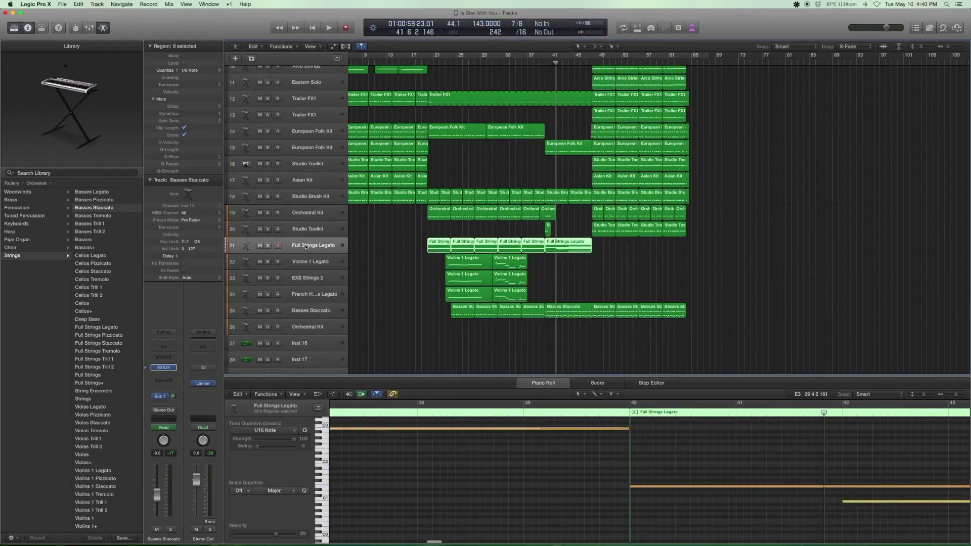
pyautogui.press('a')
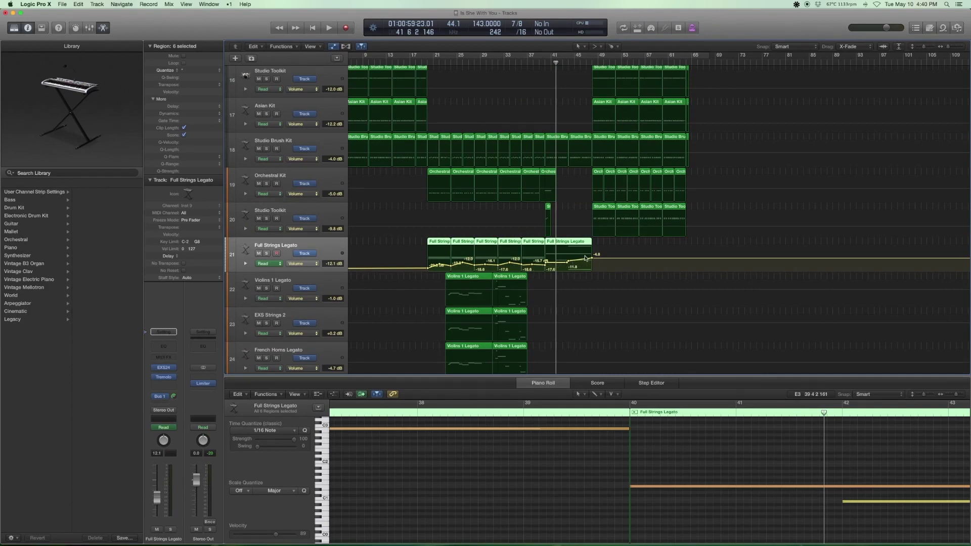
pyautogui.press('a')
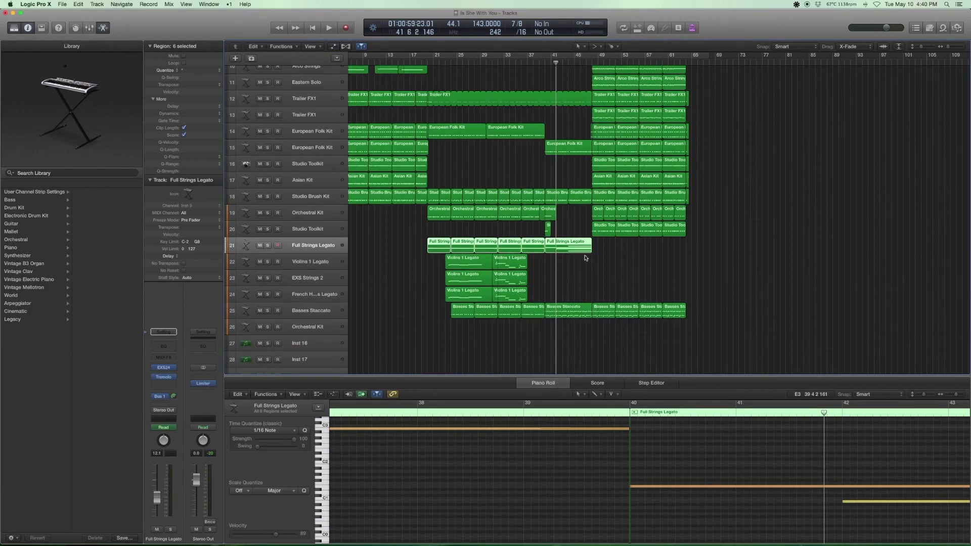
pyautogui.press(',')
pyautogui.press(',')
pyautogui.scroll(3, 591, 256)
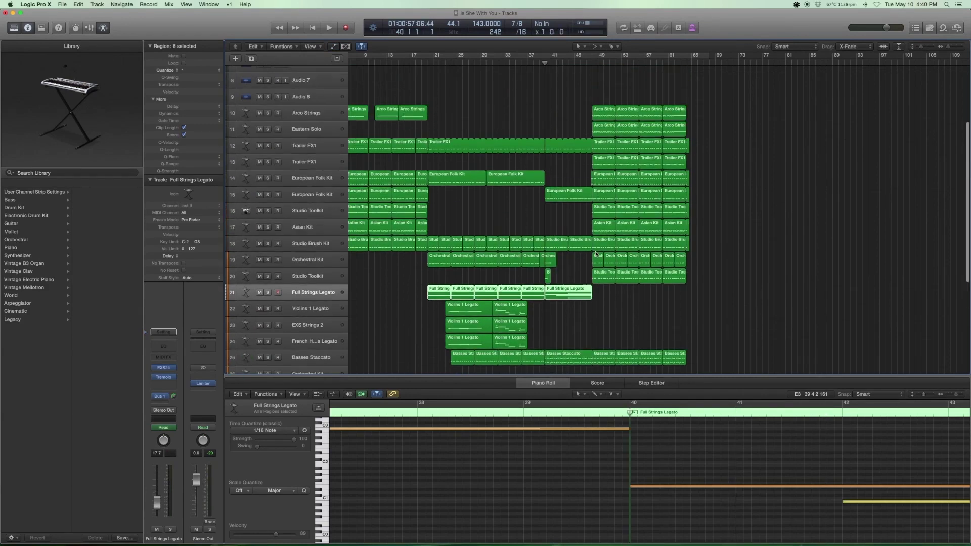
pyautogui.moveTo(667, 305); pyautogui.dragTo(542, 176)
# Set a medium zoom showing bars 9–109, hide automation, and play from around bar 40.
pyautogui.press('a')
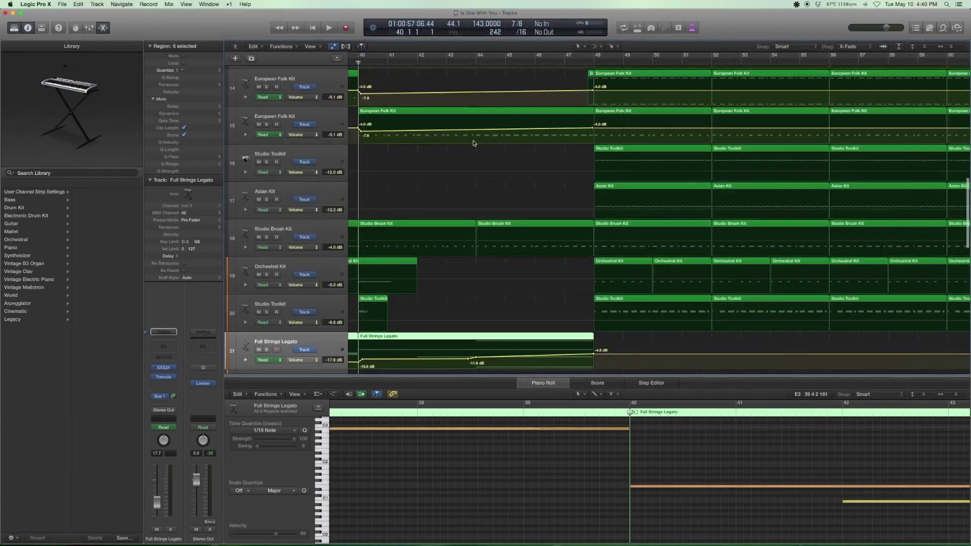
pyautogui.hscroll(-5, 440, 129)
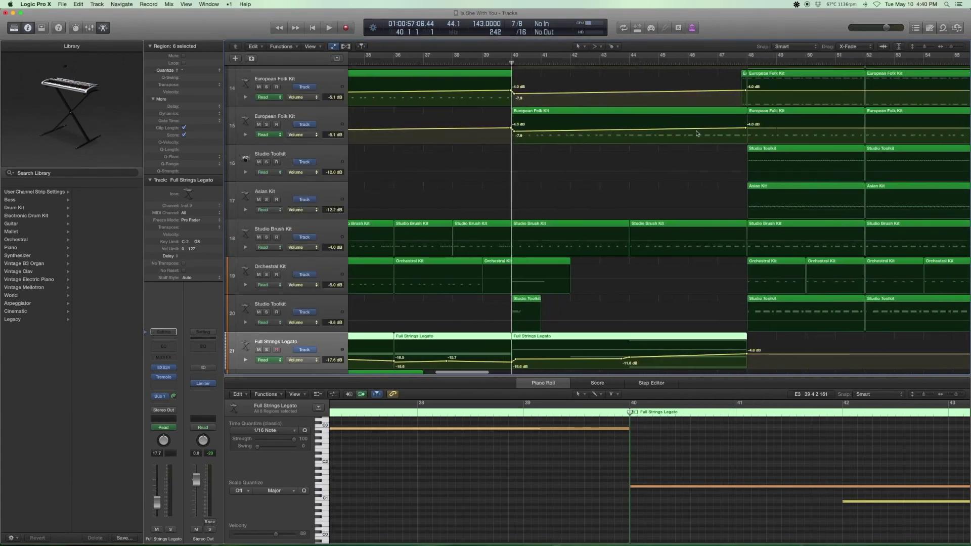
pyautogui.keyDown('ctrl'); pyautogui.keyDown('alt'); pyautogui.click(553, 149); pyautogui.keyUp('alt'); pyautogui.keyUp('ctrl')
pyautogui.keyDown('ctrl'); pyautogui.keyDown('alt'); pyautogui.click(553, 150); pyautogui.keyUp('alt'); pyautogui.keyUp('ctrl')
pyautogui.scroll(5, 555, 150)
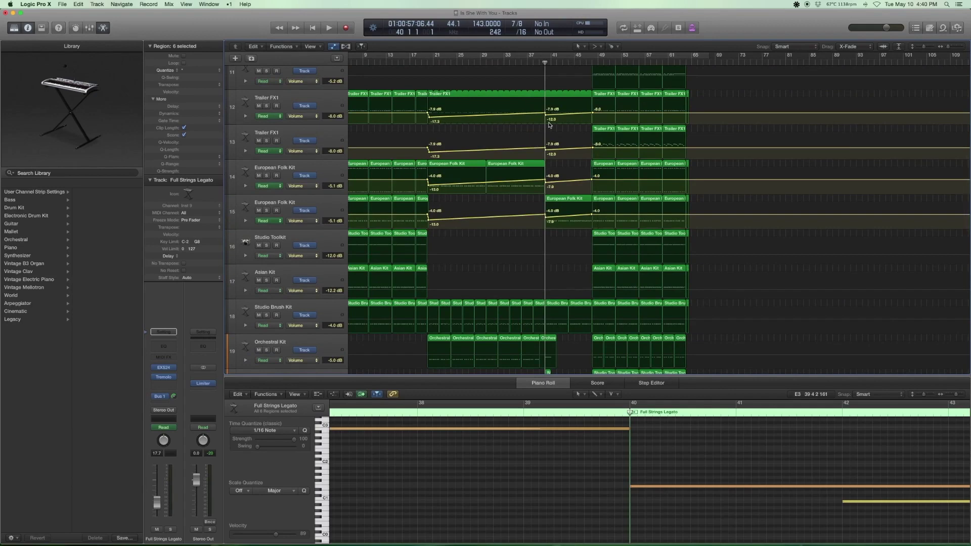
pyautogui.press('a')
pyautogui.press('space')
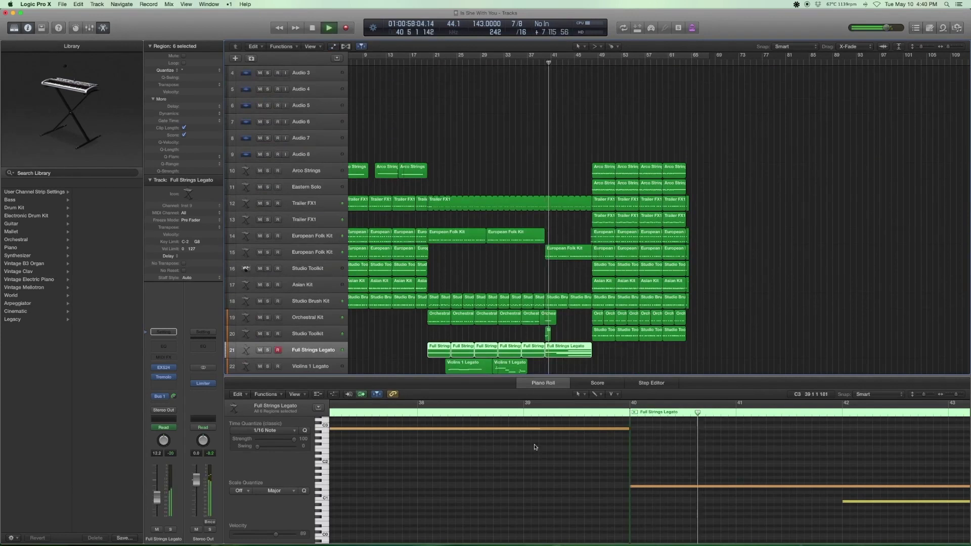
# Stop playback near bar 44 and show volume automation on every track.
pyautogui.press('e')
pyautogui.scroll(-1, 635, 362)
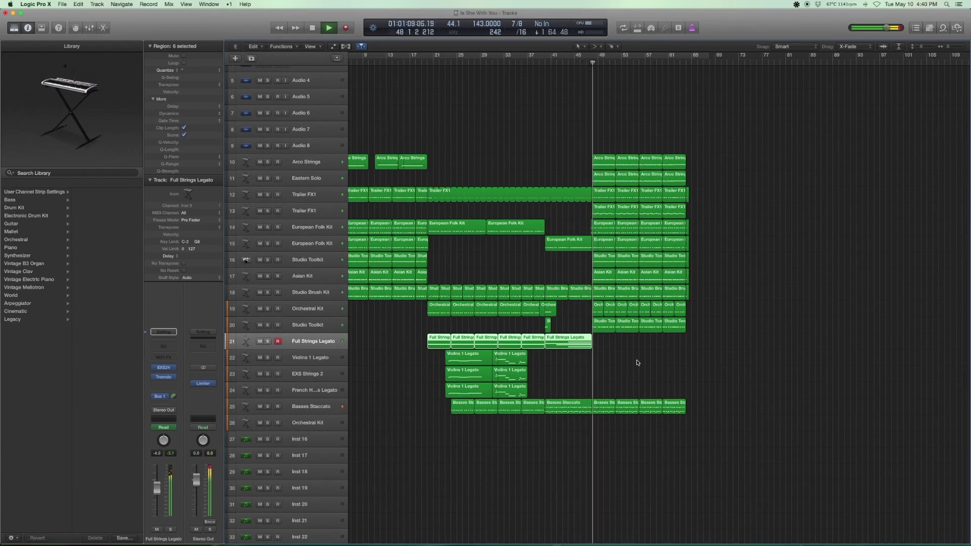
pyautogui.press('space')
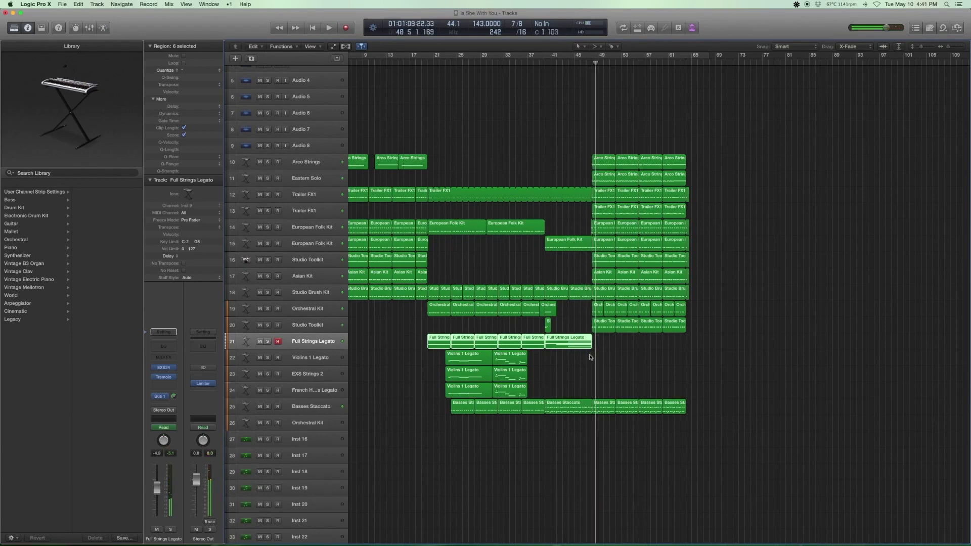
pyautogui.press('a')
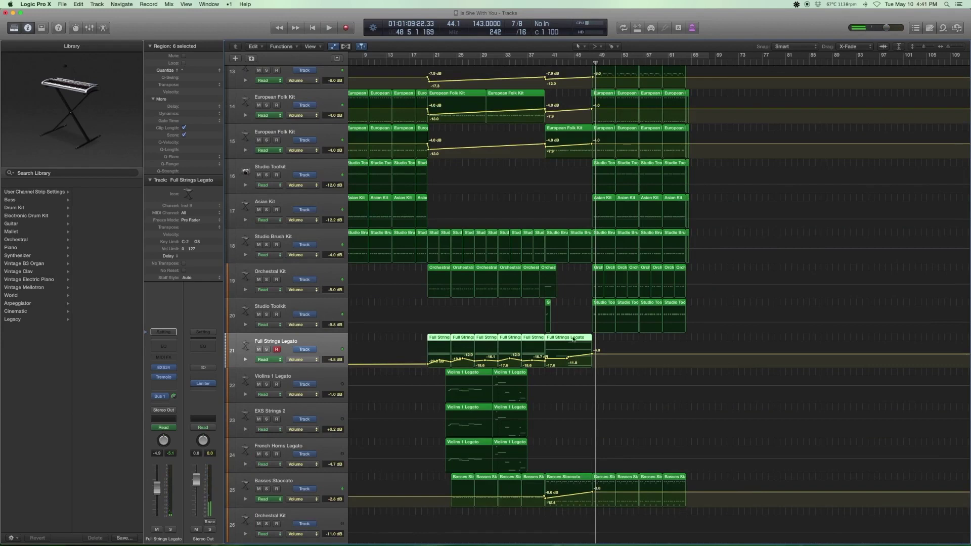
# Open the Full Strings Legato region's notes in the Piano Roll, review them from bar 44, then close it.
pyautogui.doubleClick(572, 337)
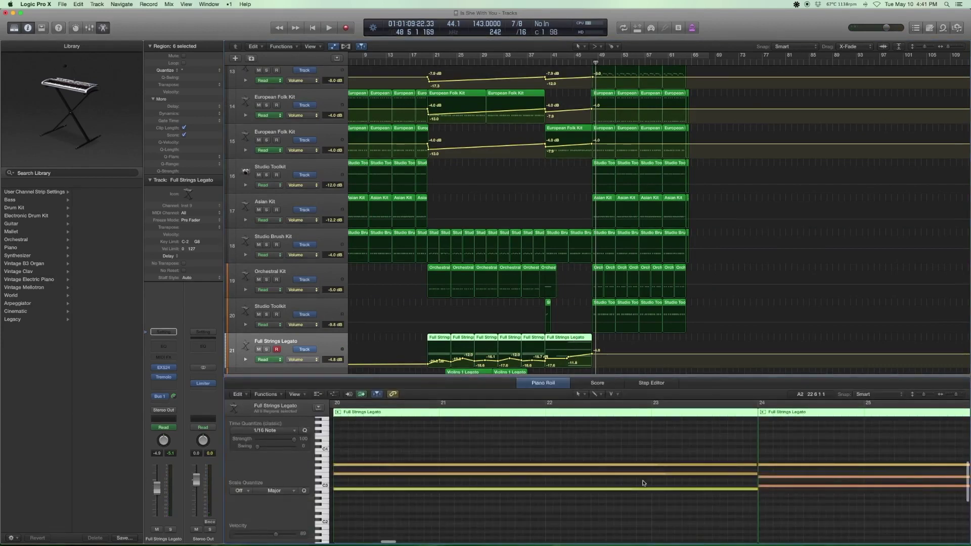
pyautogui.press(',')
pyautogui.press(',')
pyautogui.press(',')
pyautogui.press(',')
pyautogui.press(',')
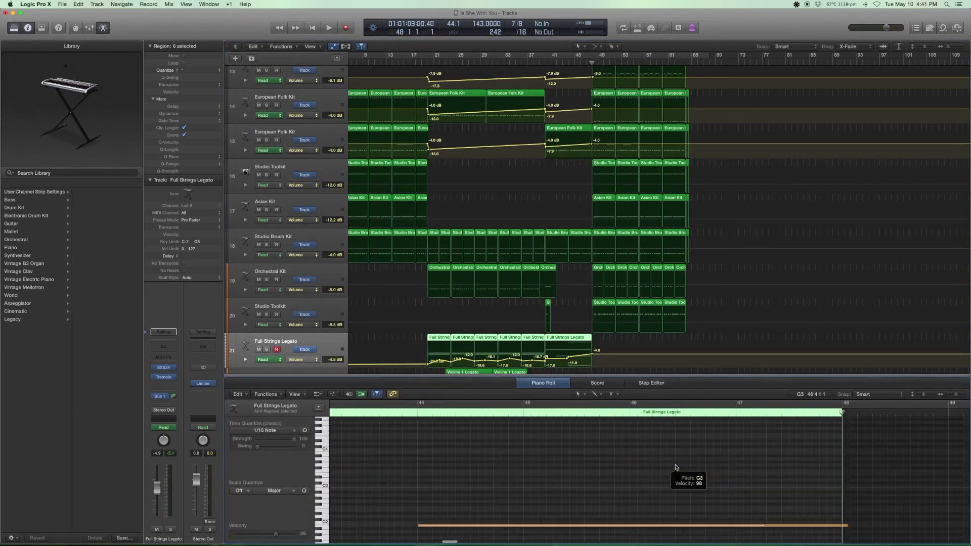
pyautogui.scroll(-5, 469, 507)
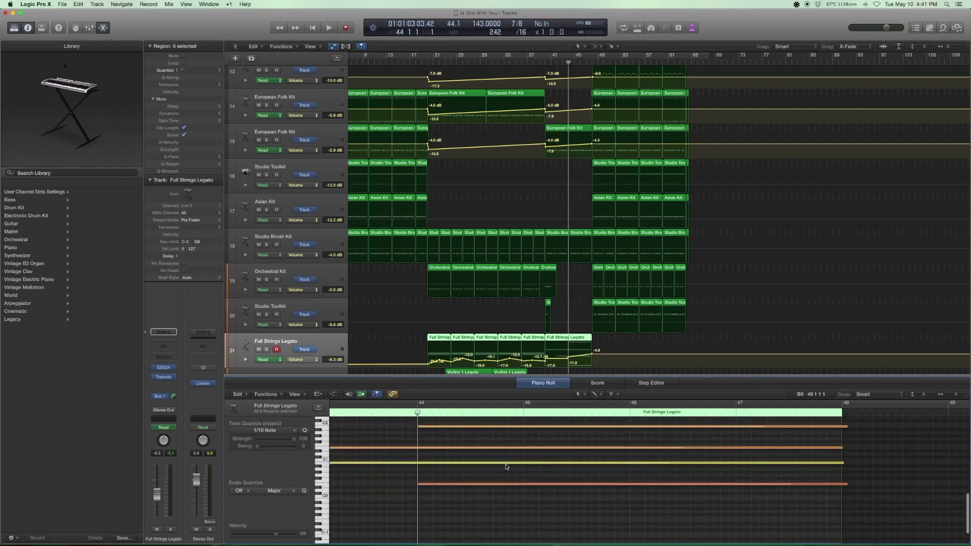
pyautogui.hscroll(-5, 494, 466)
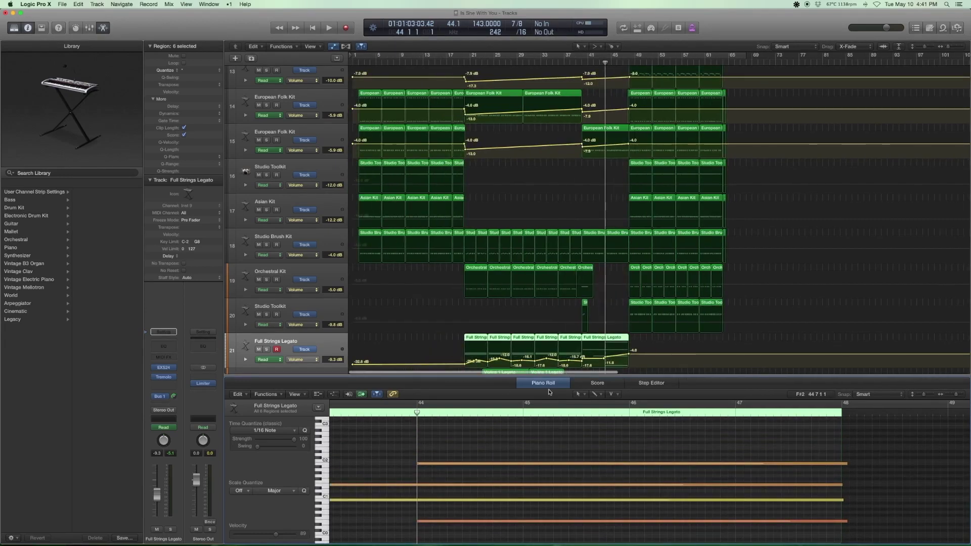
pyautogui.hscroll(-3, 448, 466)
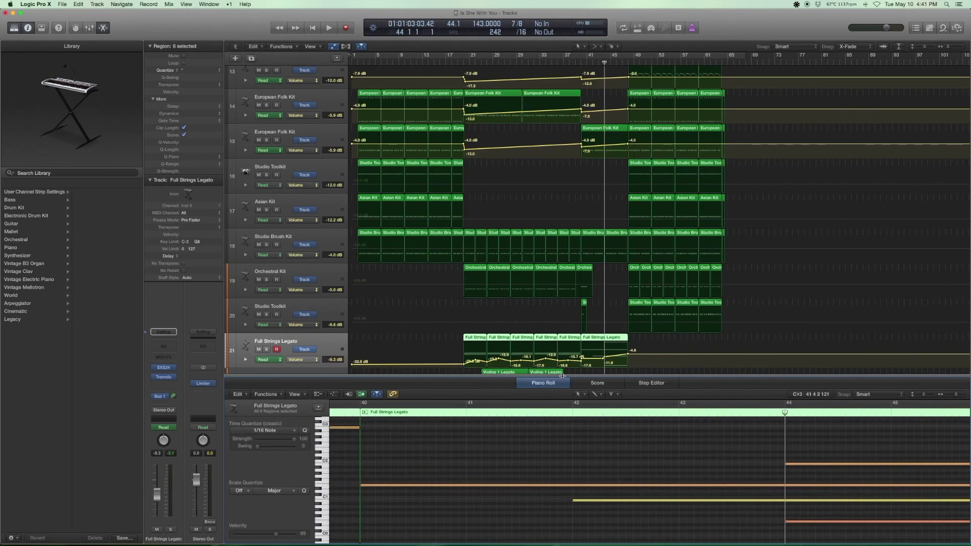
pyautogui.click(562, 376)
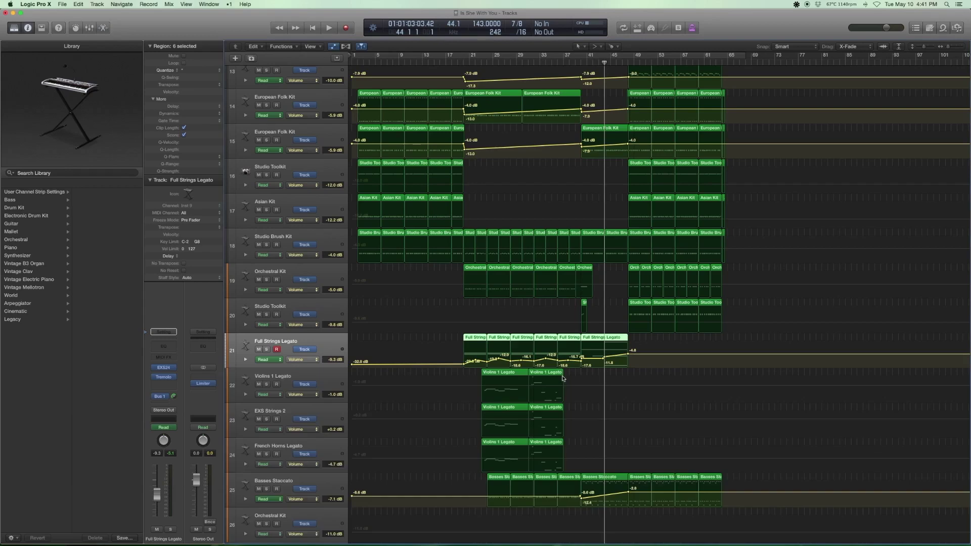
# Hide automation and solo-play the four later Basses Staccato regions.
pyautogui.press('a')
pyautogui.click(616, 343)
pyautogui.click(767, 367)
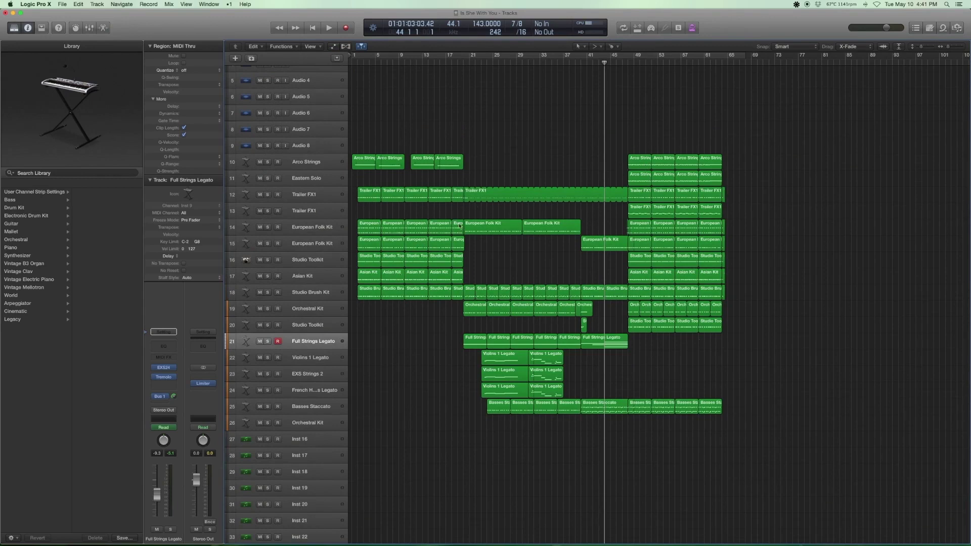
pyautogui.moveTo(644, 386); pyautogui.dragTo(727, 413)
pyautogui.hotkey('shift', 'space')
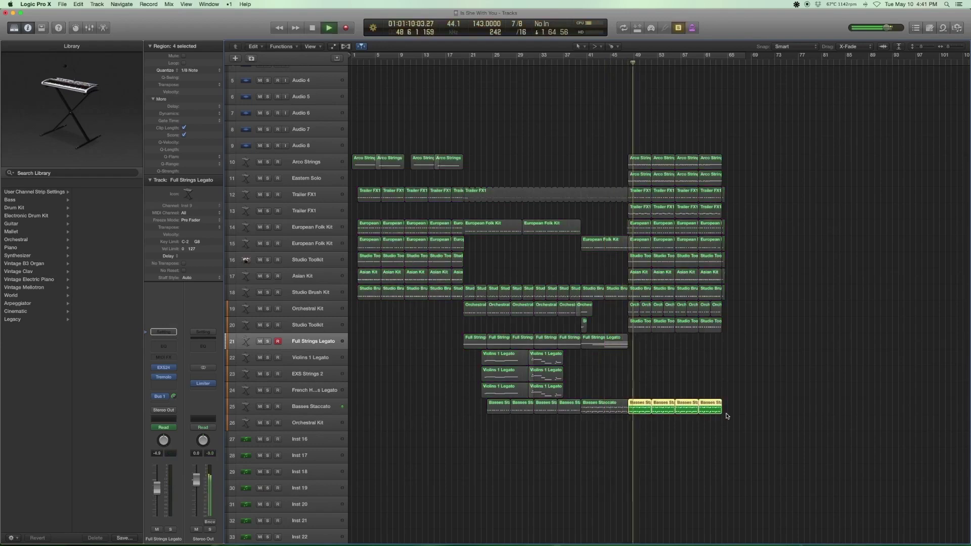
pyautogui.moveTo(753, 433); pyautogui.dragTo(628, 298)
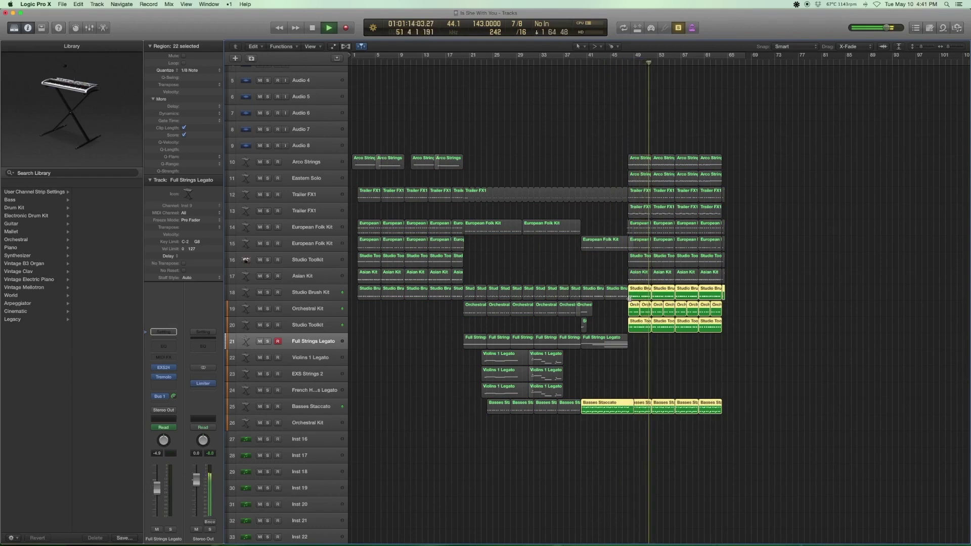
pyautogui.press('space')
# Solo-play the Orchestral Kit and Studio Toolkit regions from bar 48 twice, then turn solo off.
pyautogui.moveTo(740, 325); pyautogui.dragTo(627, 312)
pyautogui.hotkey('shift', 'space')
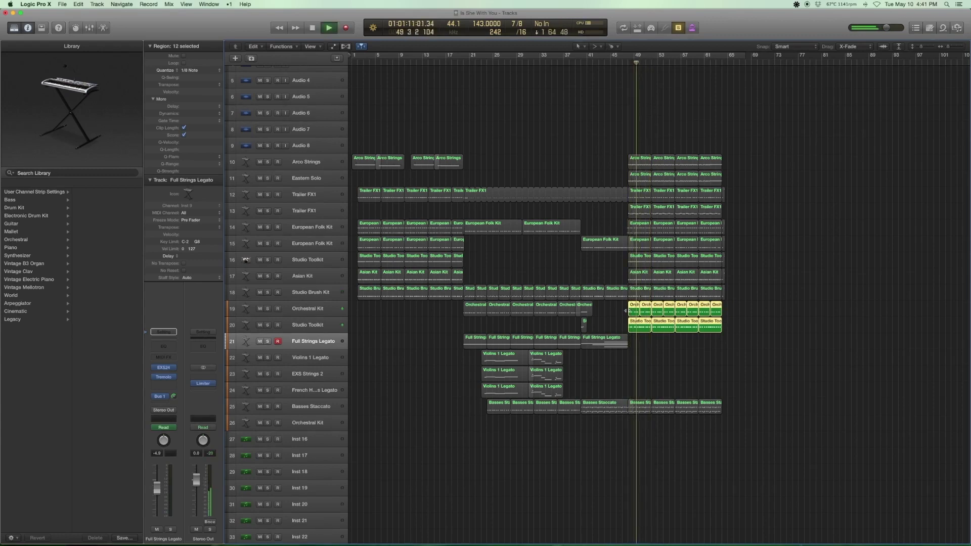
pyautogui.press('space')
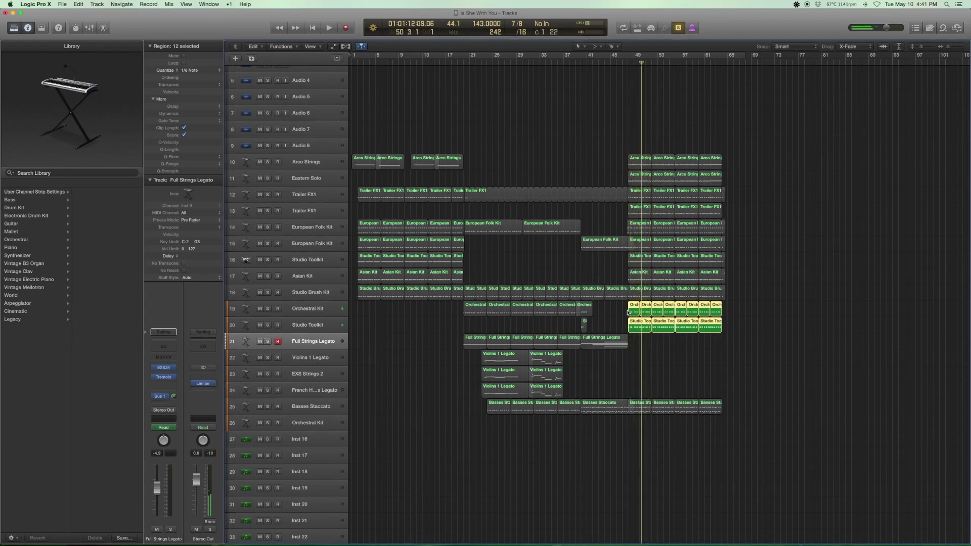
pyautogui.hotkey('shift', 'space')
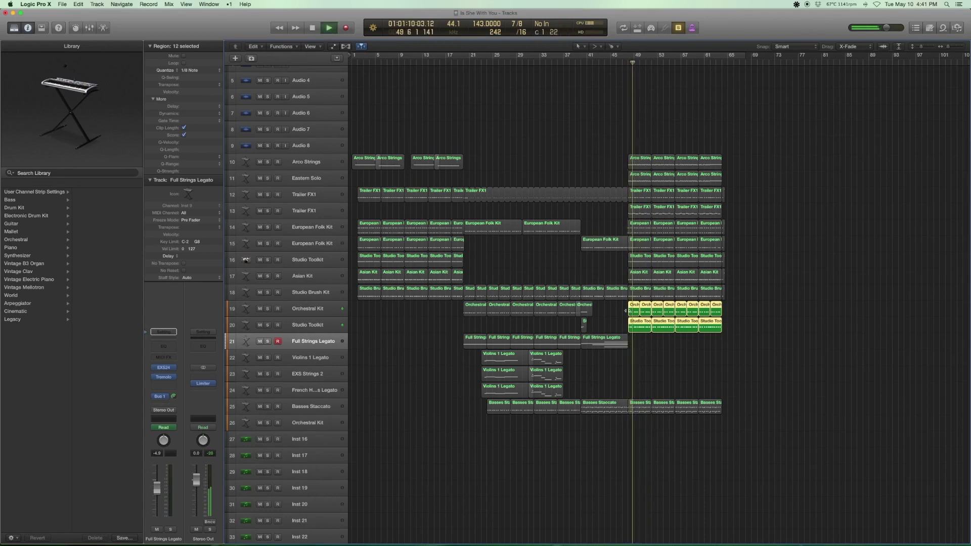
pyautogui.press('space')
pyautogui.hotkey('ctrl', 's')
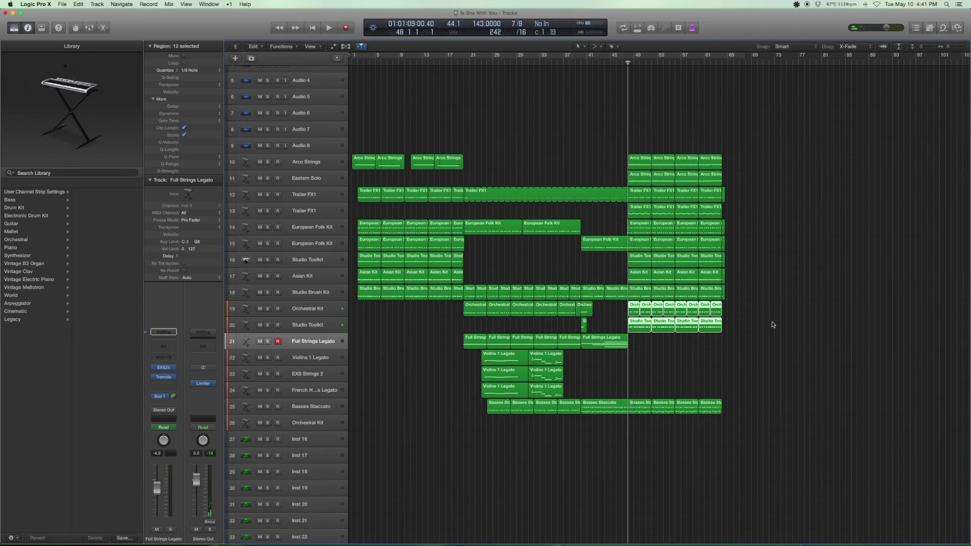
pyautogui.click(741, 174)
# Select the first later Eastern Solo region and reveal its EXS24 patch under World › Middle Eastern.
pyautogui.click(302, 180)
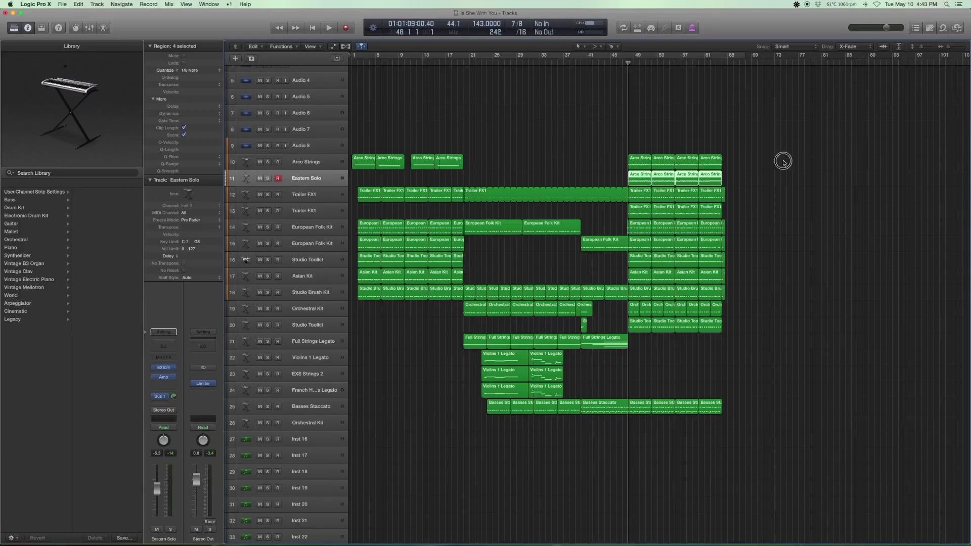
pyautogui.click(631, 180)
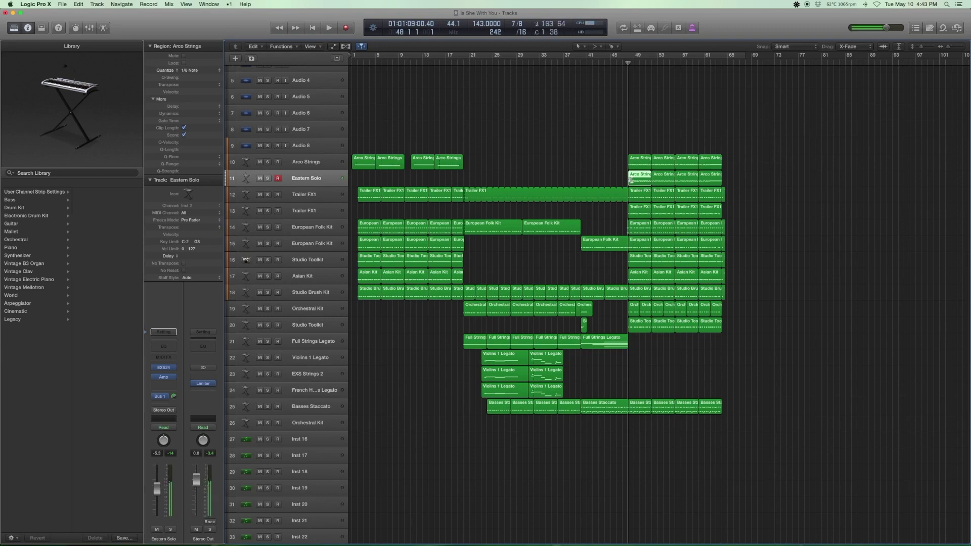
pyautogui.click(144, 368)
pyautogui.hscroll(-5, 91, 241)
pyautogui.hscroll(5, 51, 237)
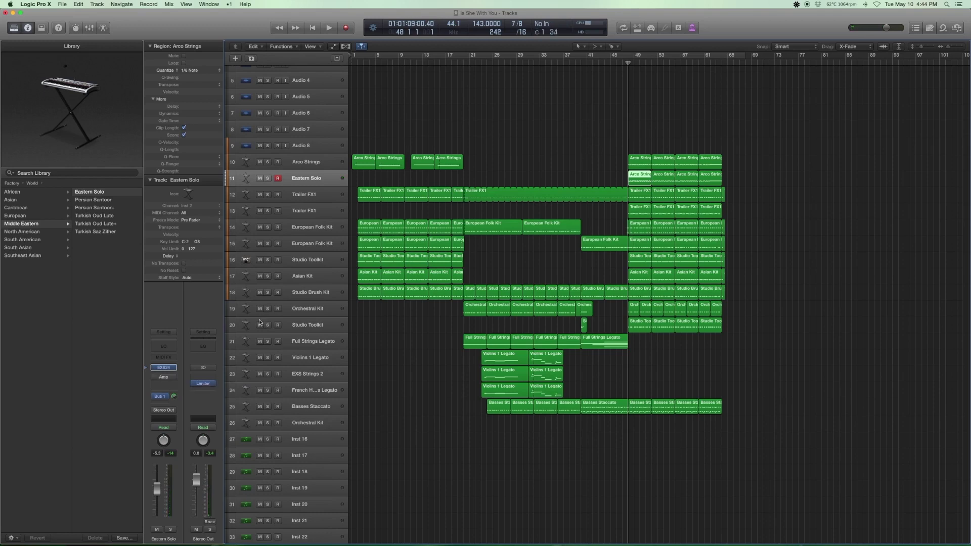
pyautogui.click(163, 378)
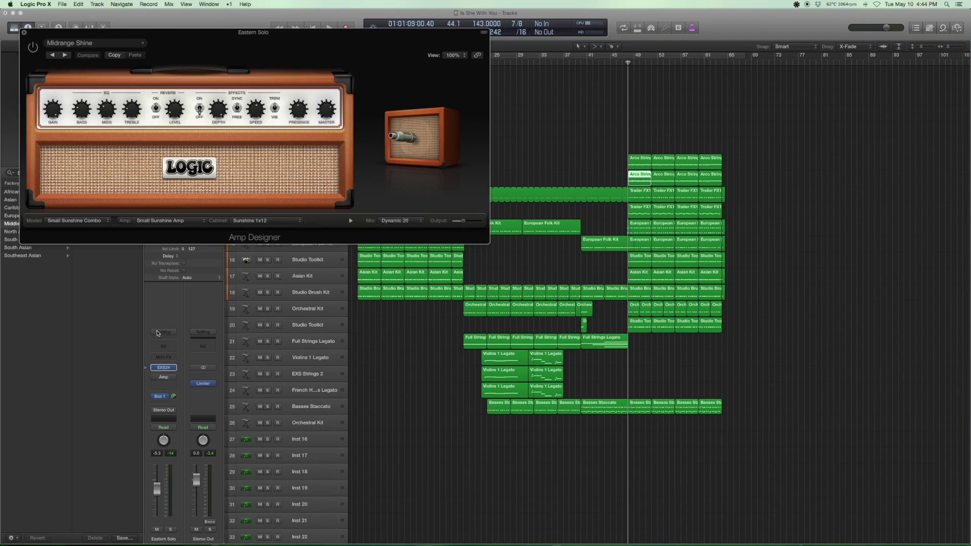
pyautogui.moveTo(125, 39); pyautogui.dragTo(539, 154)
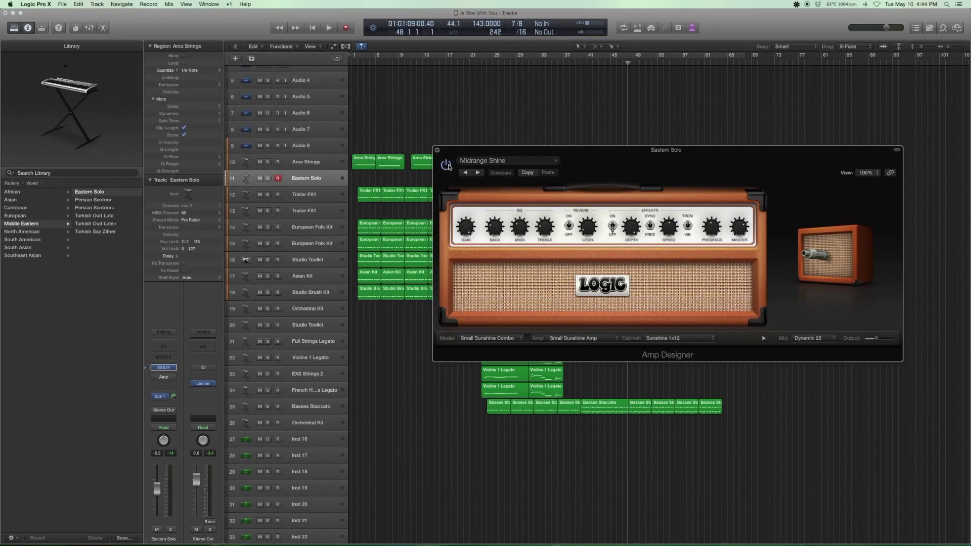
pyautogui.click(486, 160)
pyautogui.moveTo(496, 341)
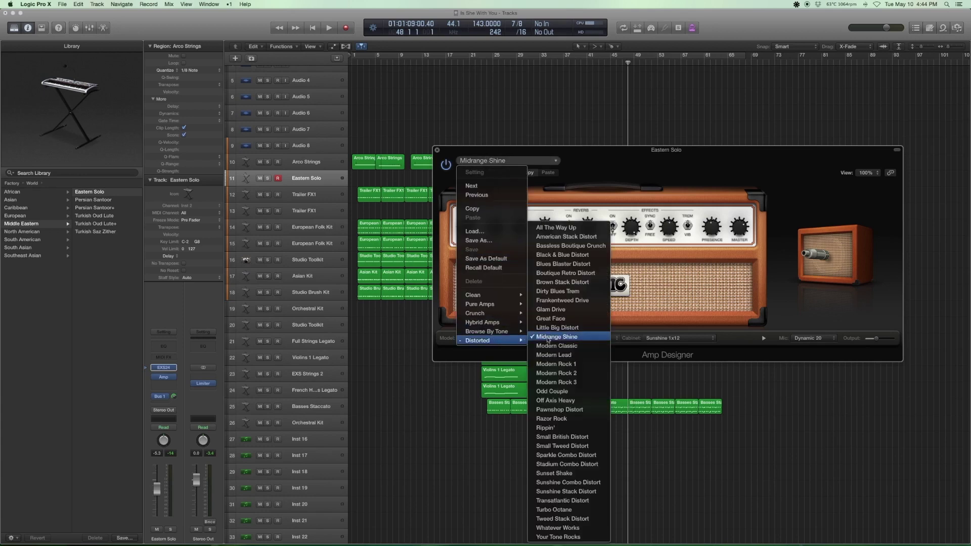
pyautogui.click(437, 151)
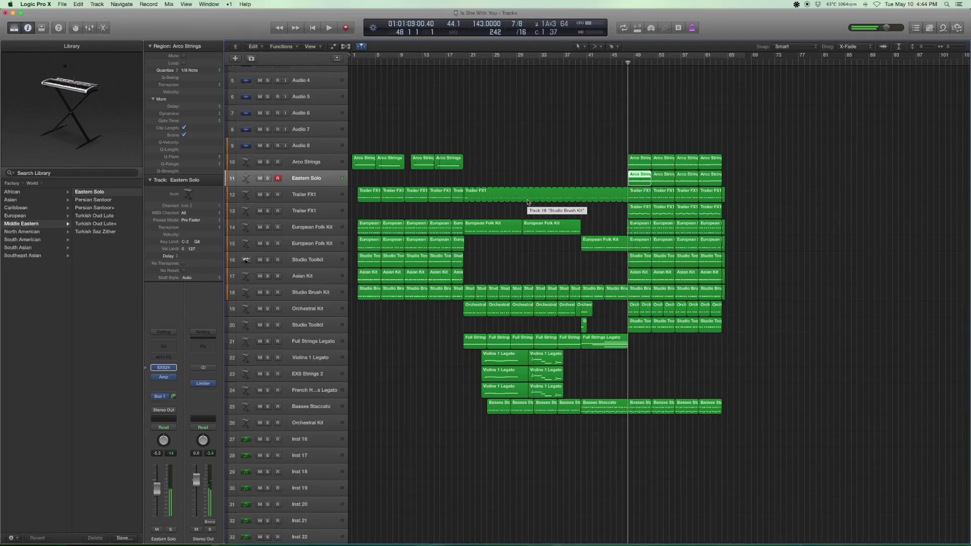
# Solo-play the Arco Strings regions on tracks 10–11, then unsolo to hear the full mix.
pyautogui.moveTo(748, 185); pyautogui.dragTo(625, 158)
pyautogui.hotkey('ctrl', 's')
pyautogui.press('space')
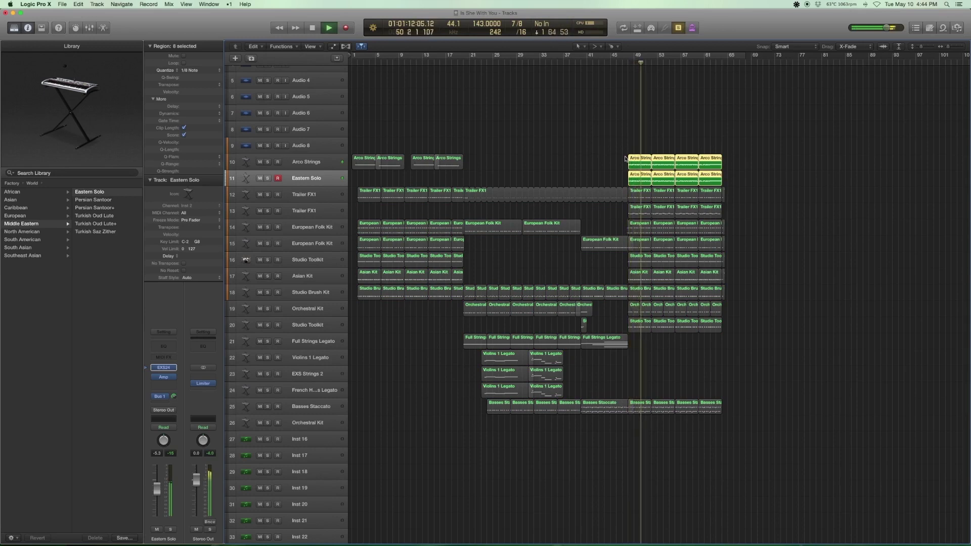
pyautogui.hotkey('ctrl', 's')
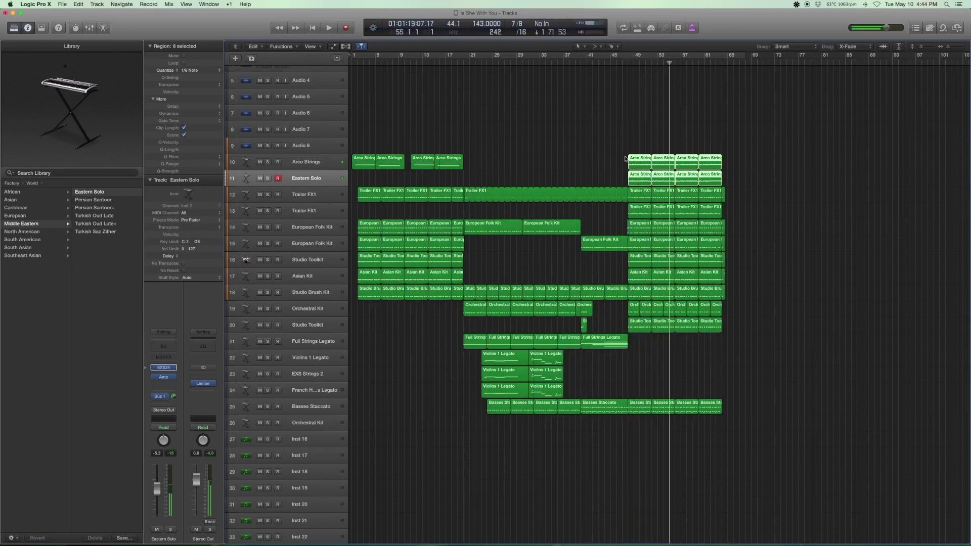